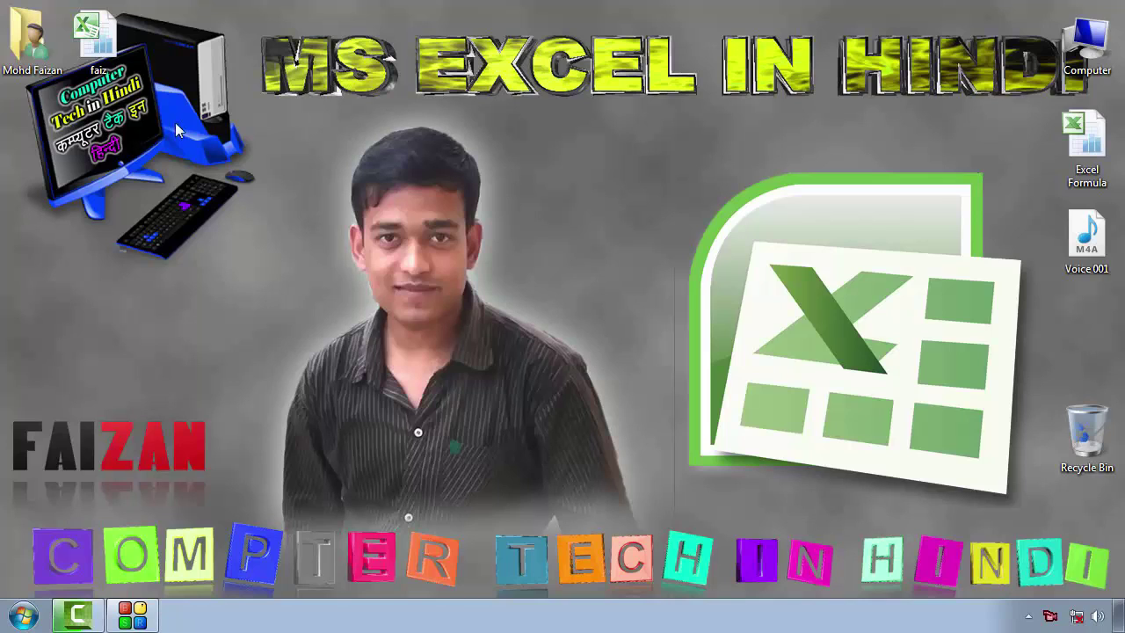
Select the faiz Excel workbook on the desktop.
{"action": "left_click", "coordinate": [107, 54]}
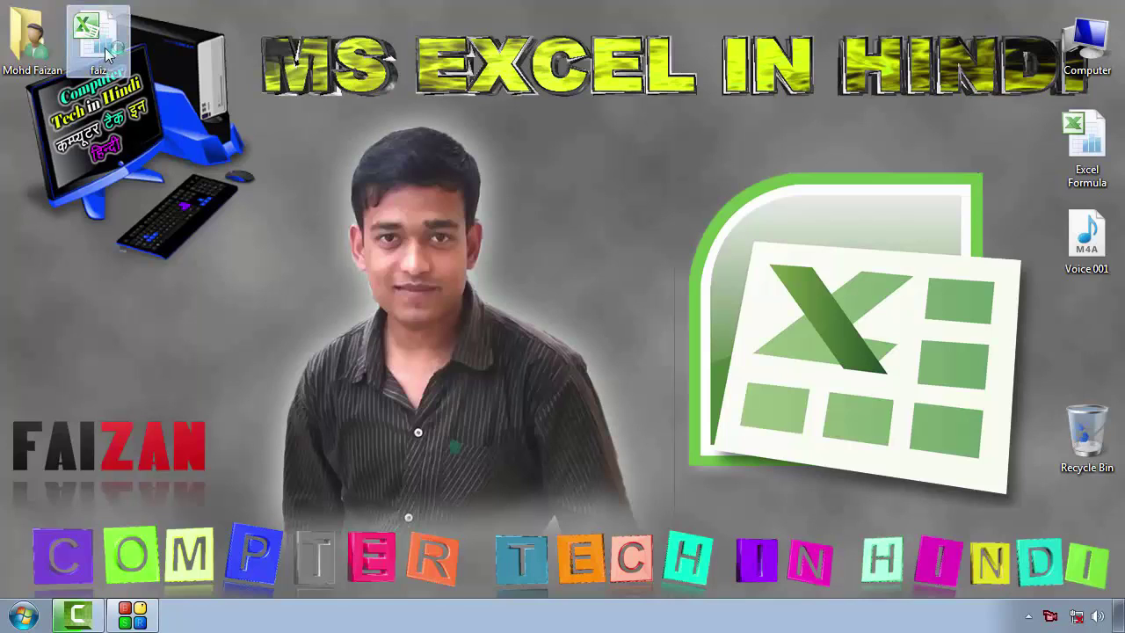
Open the faiz workbook in Excel and select the empty range D1:D15.
{"action": "double_click", "coordinate": [106, 54]}
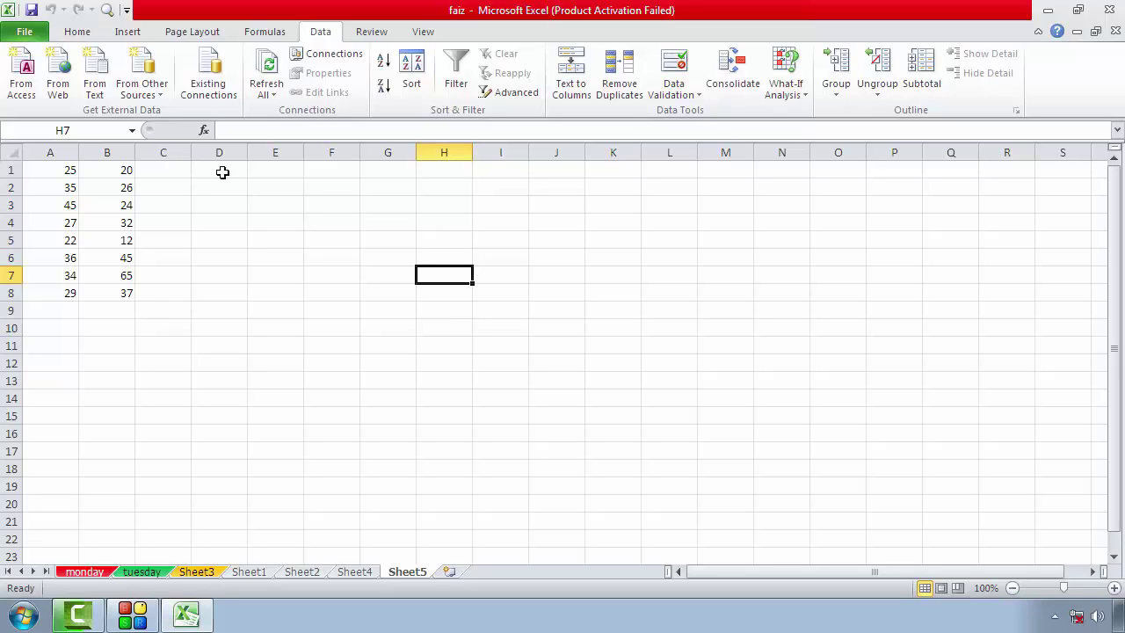
{"action": "left_click_drag", "start_coordinate": [220, 169], "coordinate": [232, 402]}
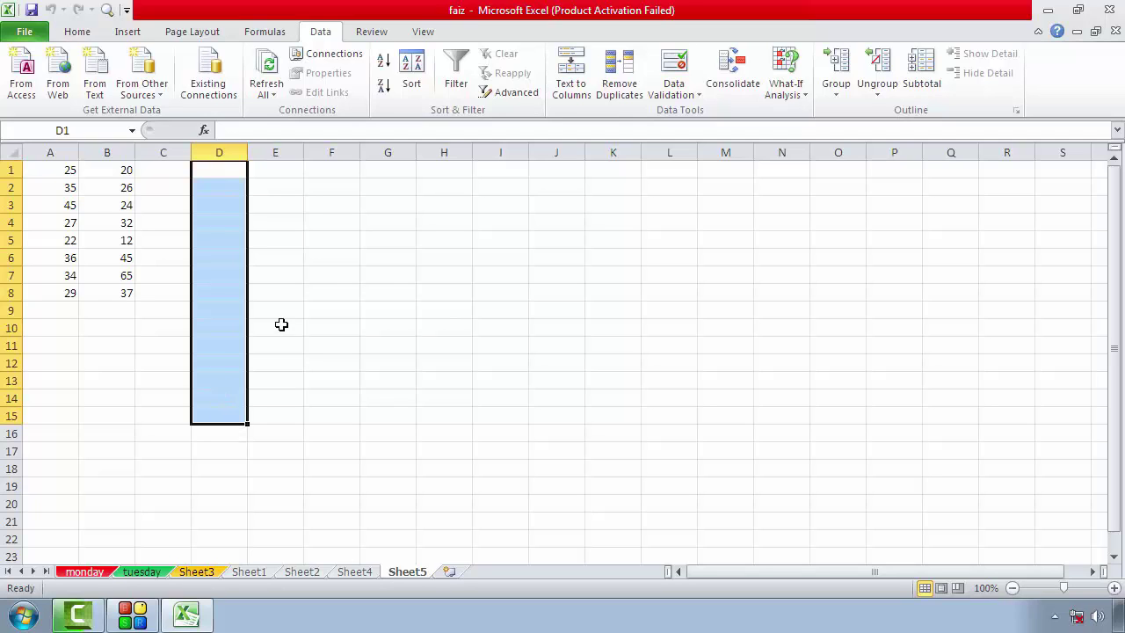
Put an outside border around D1:D15.
{"action": "left_click", "coordinate": [77, 32]}
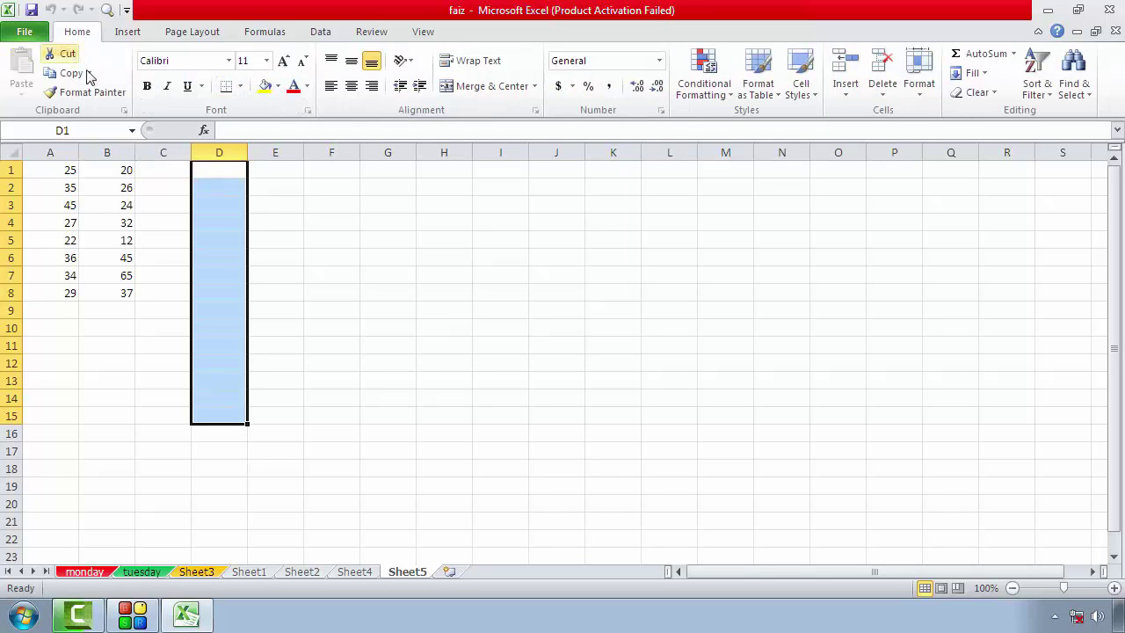
{"action": "left_click", "coordinate": [240, 87]}
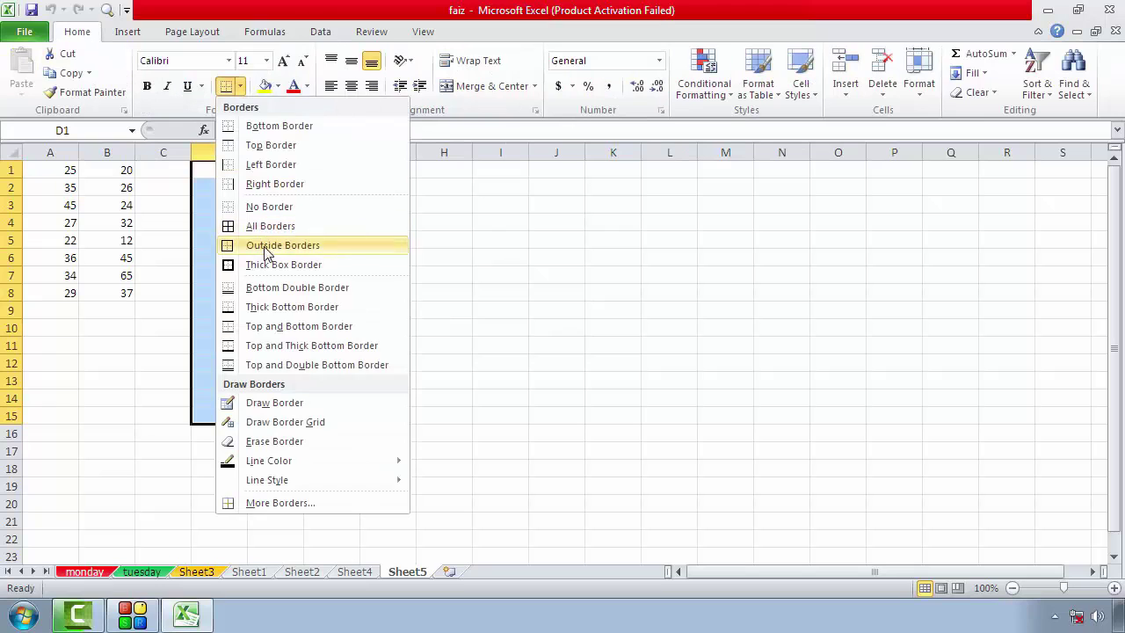
{"action": "left_click", "coordinate": [263, 246]}
{"action": "left_click", "coordinate": [271, 253]}
{"action": "left_click_drag", "start_coordinate": [219, 169], "coordinate": [235, 414]}
Reselect the bordered D1:D15 and bring up its Data Validation settings.
{"action": "left_click", "coordinate": [264, 31]}
{"action": "left_click", "coordinate": [274, 194]}
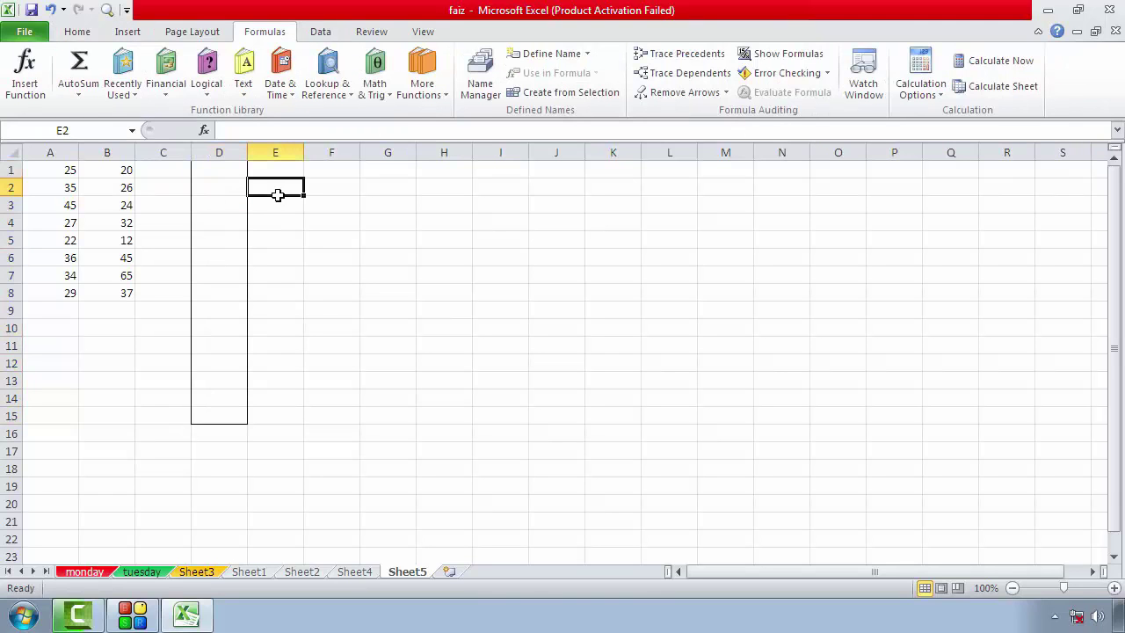
{"action": "left_click_drag", "start_coordinate": [197, 167], "coordinate": [211, 411]}
{"action": "left_click", "coordinate": [320, 32]}
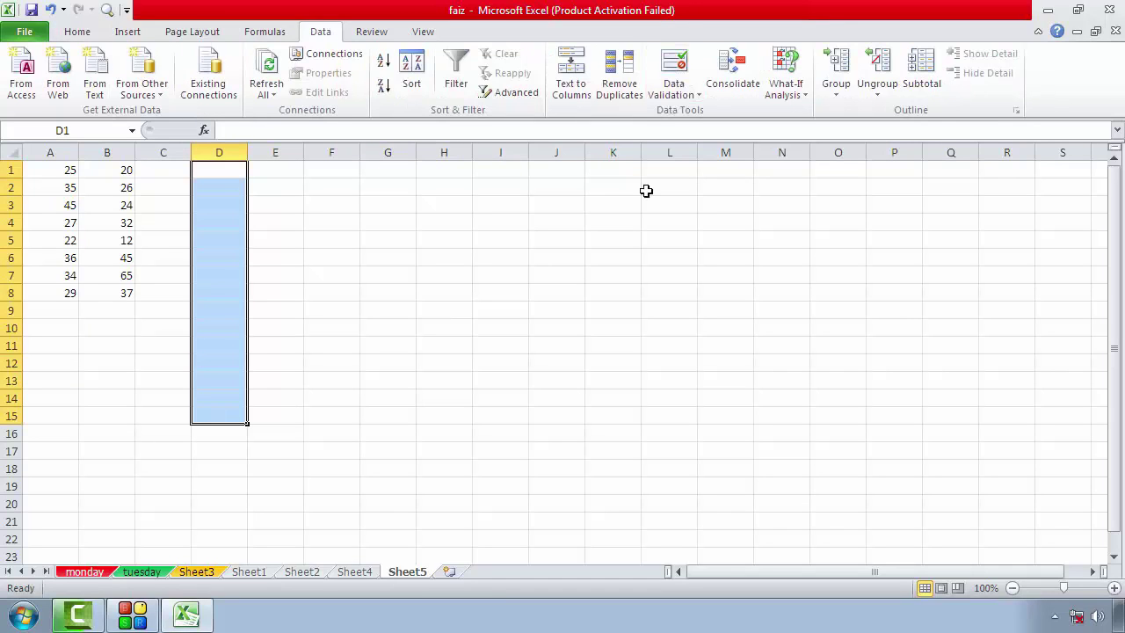
{"action": "left_click", "coordinate": [675, 88]}
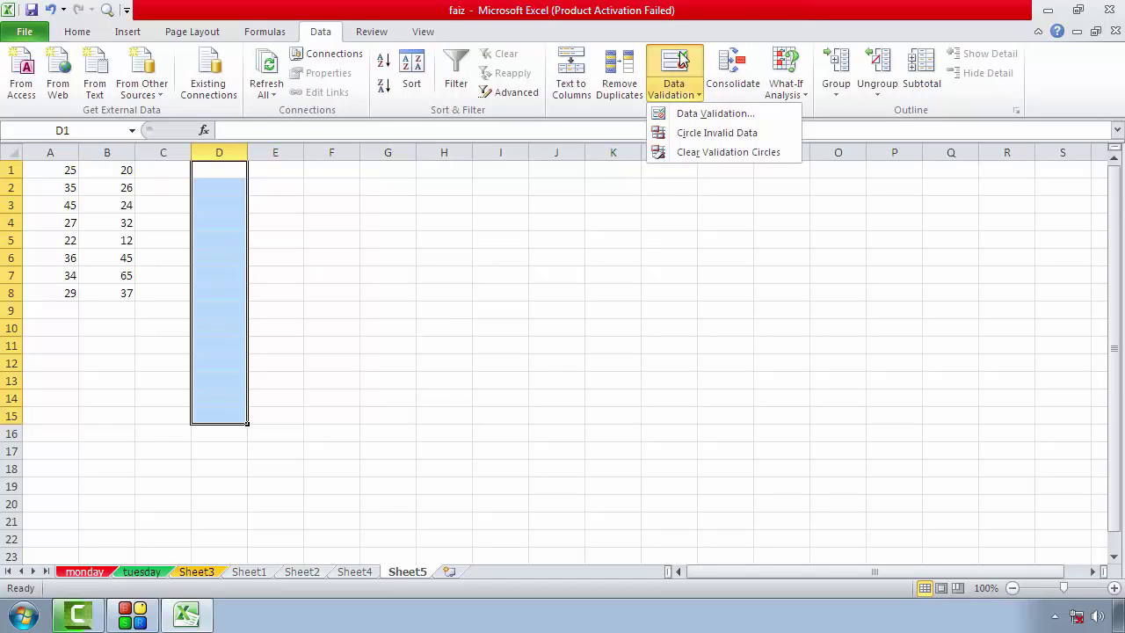
{"action": "left_click", "coordinate": [703, 112]}
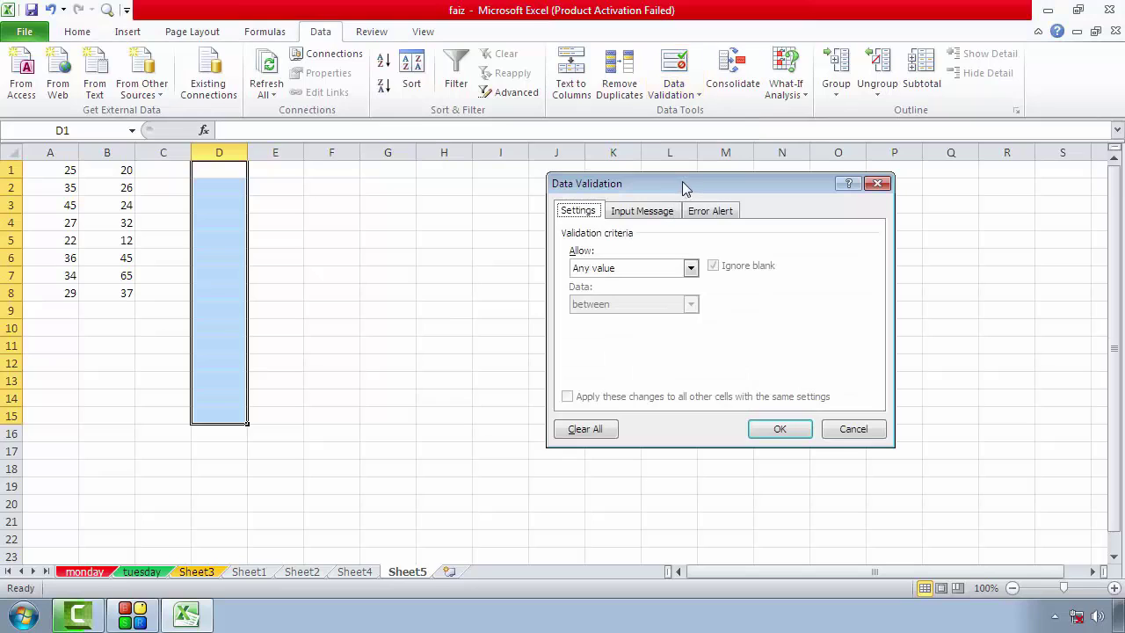
Restrict D1:D15 to whole numbers between 25 and 50.
{"action": "left_click_drag", "start_coordinate": [682, 181], "coordinate": [786, 181]}
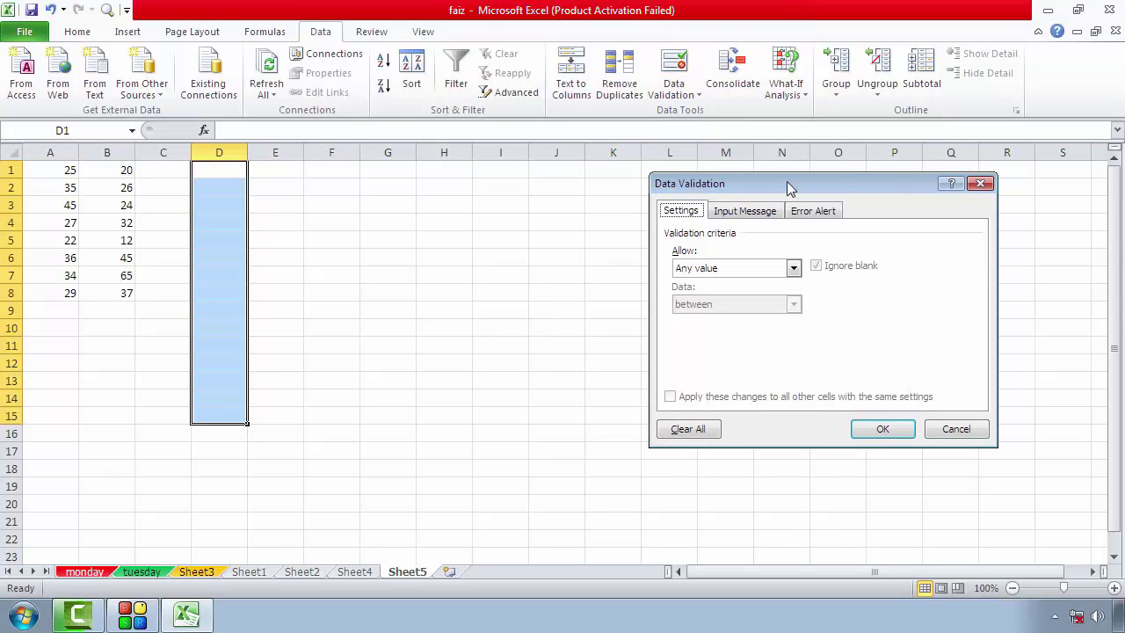
{"action": "left_click", "coordinate": [793, 269]}
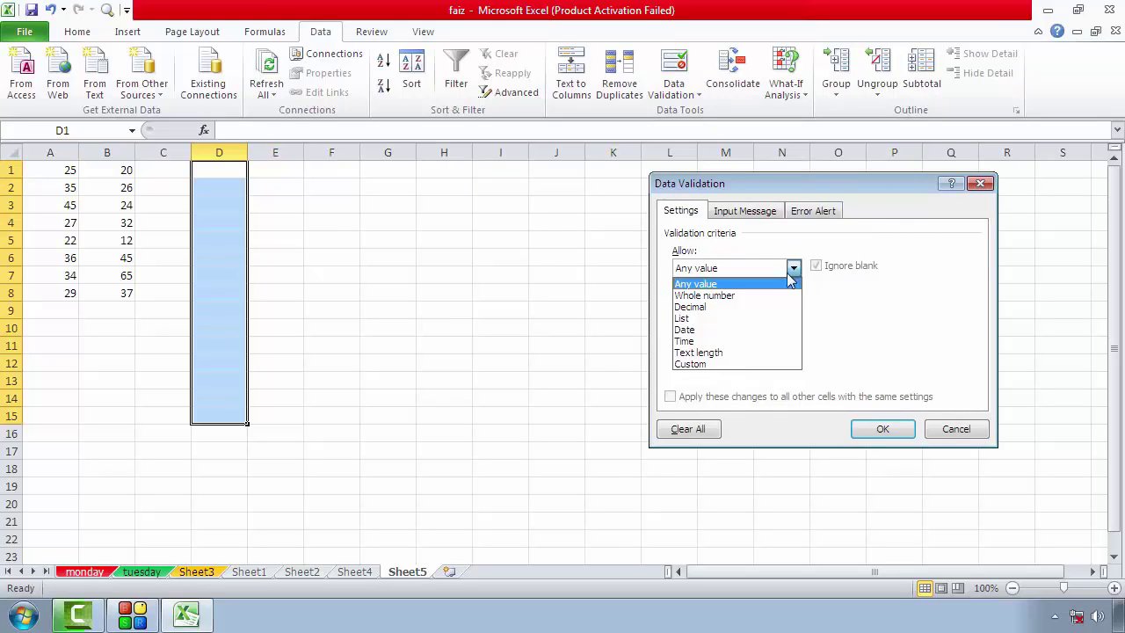
{"action": "left_click", "coordinate": [727, 297]}
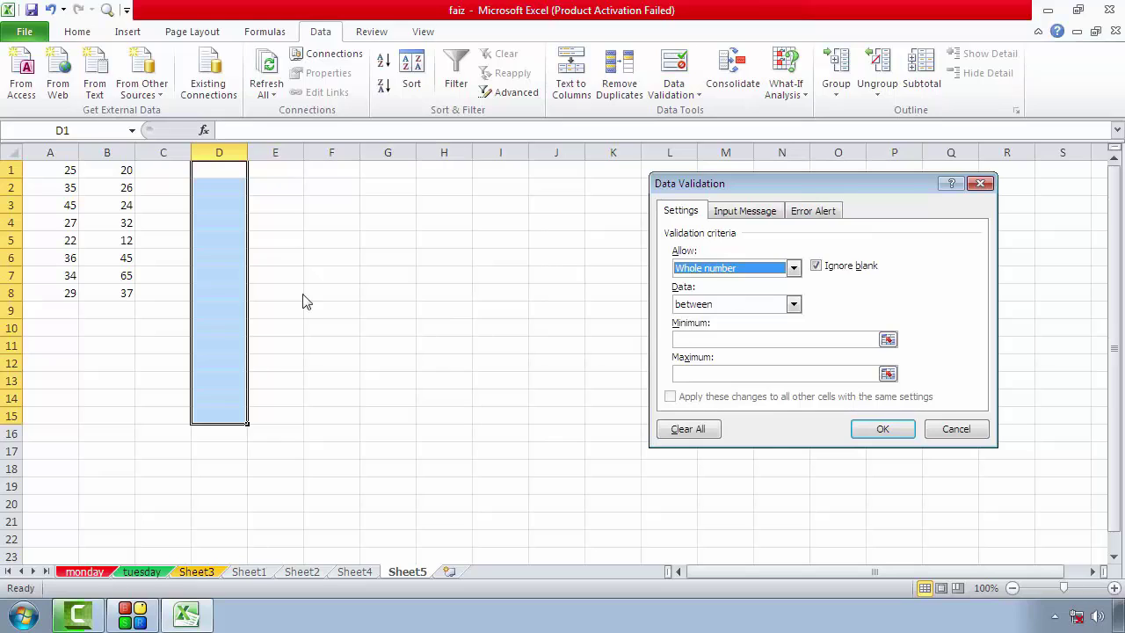
{"action": "left_click", "coordinate": [793, 303]}
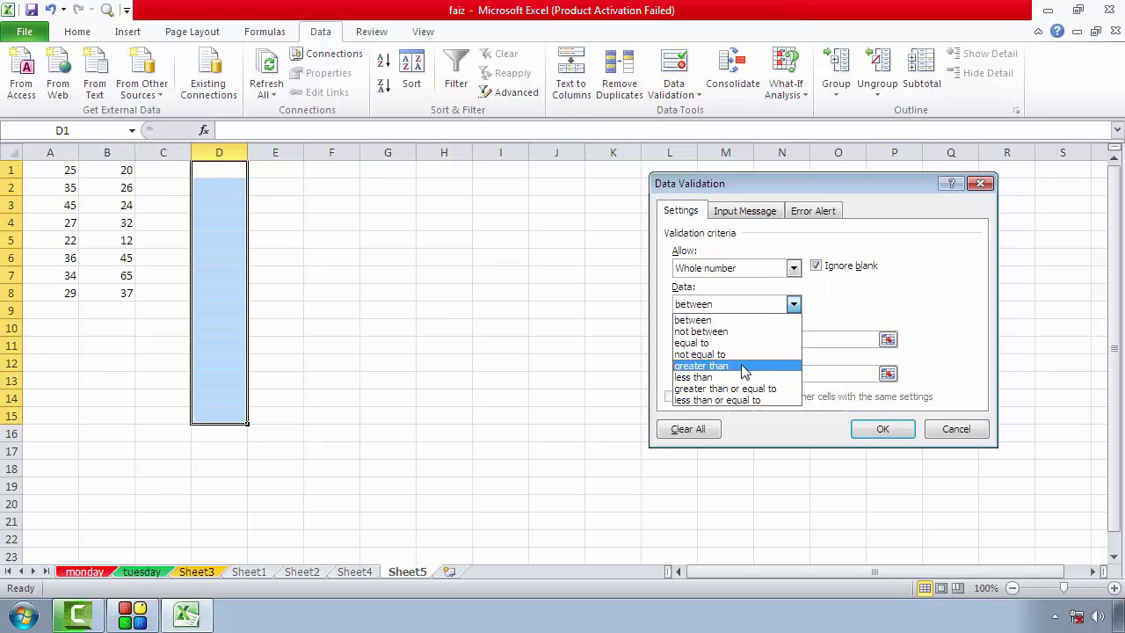
{"action": "left_click", "coordinate": [734, 322]}
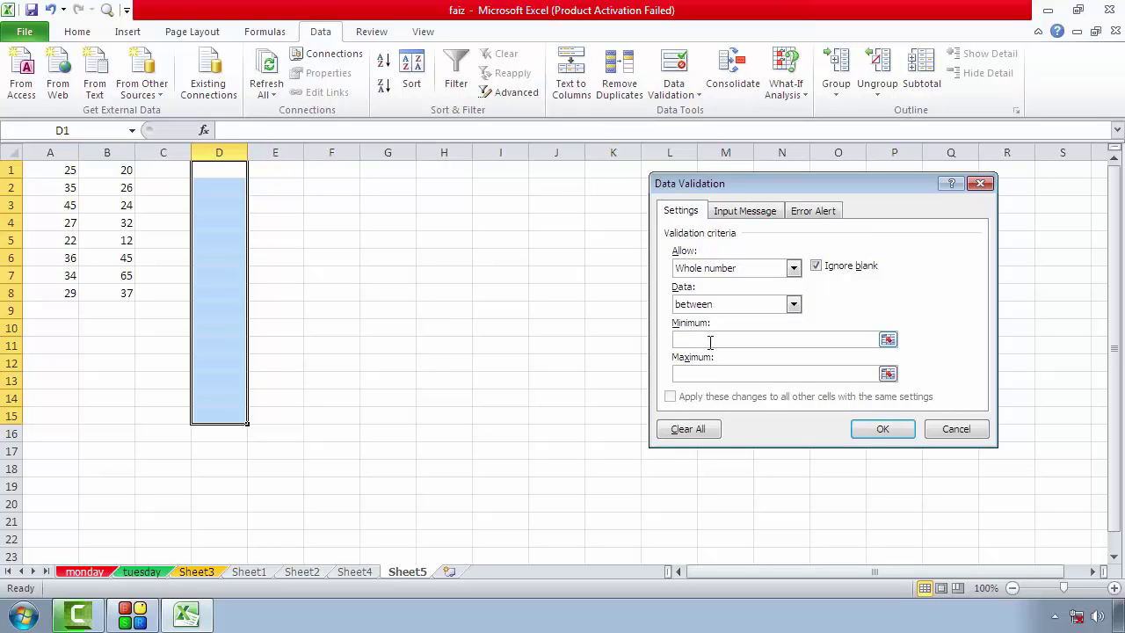
{"action": "left_click", "coordinate": [709, 341]}
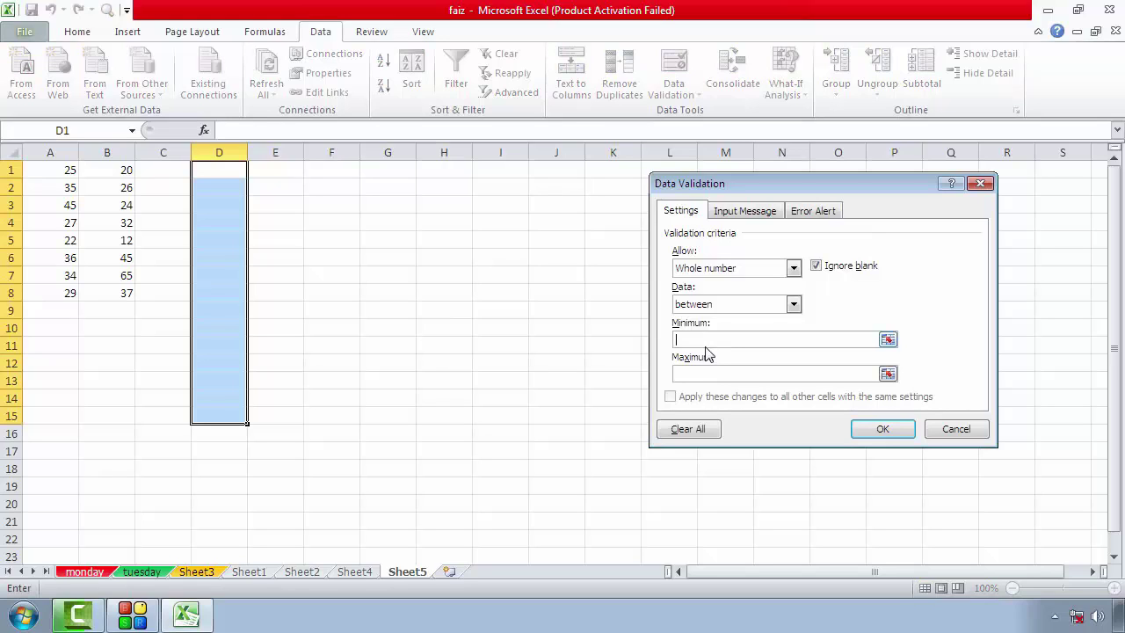
{"action": "type", "text": "25"}
{"action": "left_click", "coordinate": [696, 375]}
{"action": "type", "text": "50"}
Add an input message titled 'please type number' reading 'between 25-50'.
{"action": "left_click", "coordinate": [761, 216]}
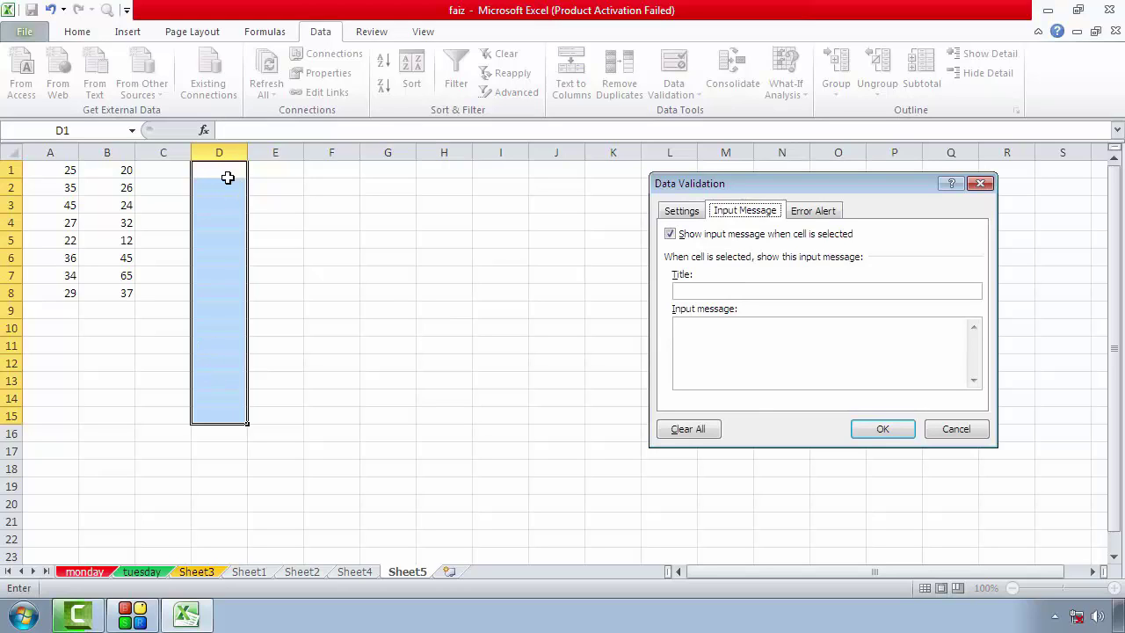
{"action": "left_click", "coordinate": [711, 290]}
{"action": "type", "text": "plea"}
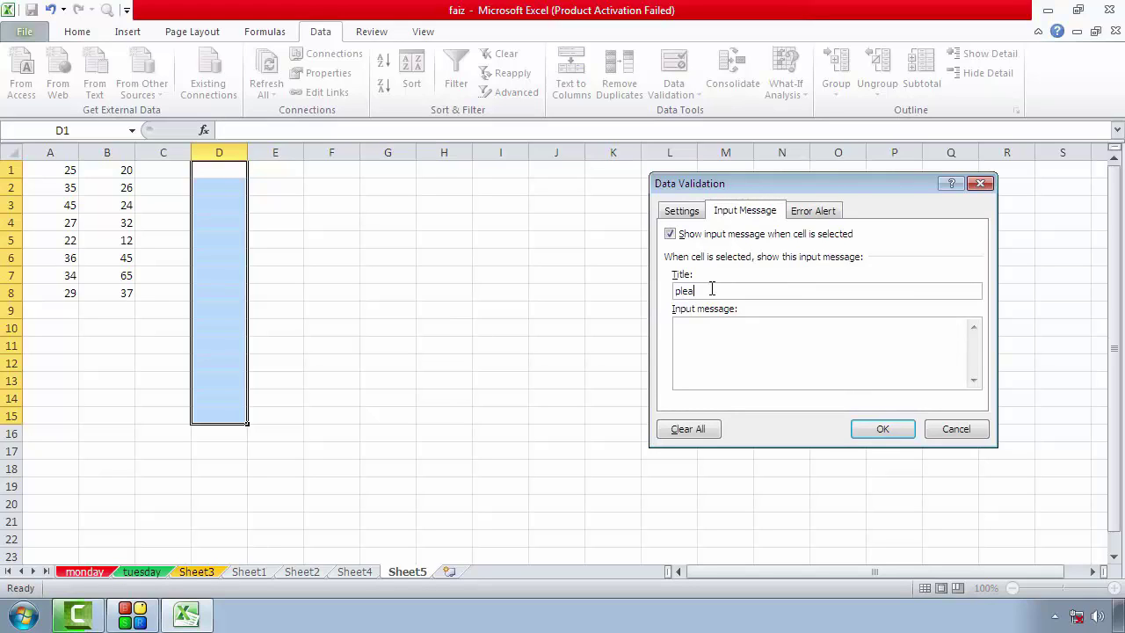
{"action": "type", "text": "se t"}
{"action": "type", "text": "ype"}
{"action": "type", "text": " n"}
{"action": "type", "text": "u"}
{"action": "type", "text": "mger"}
{"action": "key", "text": "BackSpace"}
{"action": "key", "text": "BackSpace"}
{"action": "key", "text": "BackSpace"}
{"action": "type", "text": "ber"}
{"action": "left_click", "coordinate": [704, 333]}
{"action": "type", "text": "between"}
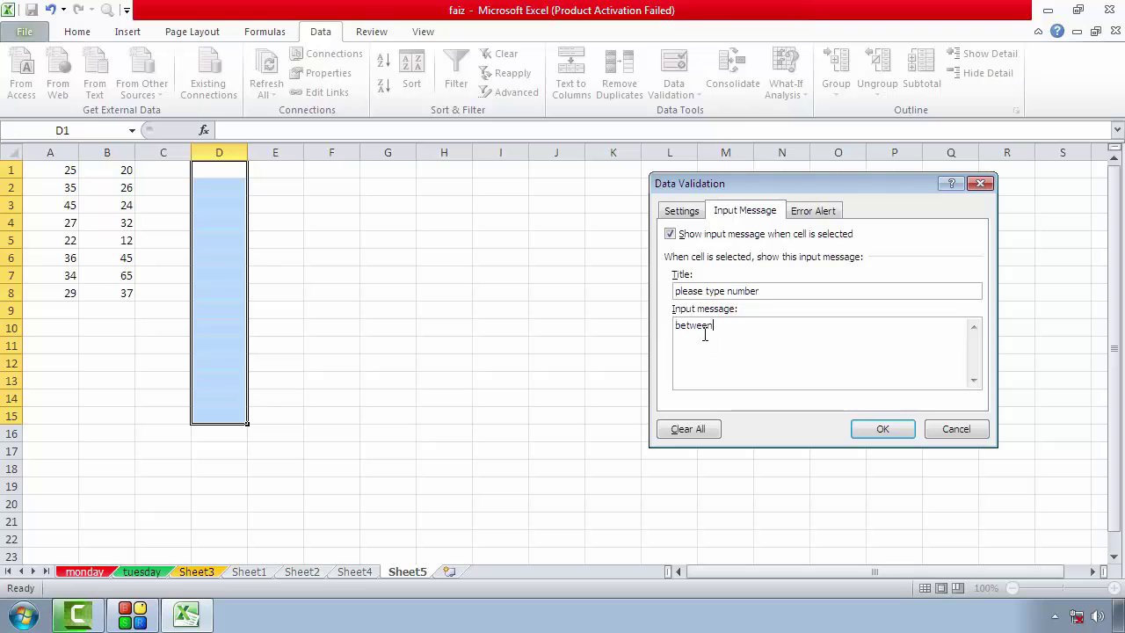
{"action": "type", "text": " 2"}
{"action": "type", "text": "5-"}
{"action": "type", "text": "50"}
Give the Stop error alert the title 'sorry' and message 'this is a envalid entry'.
{"action": "left_click", "coordinate": [823, 214]}
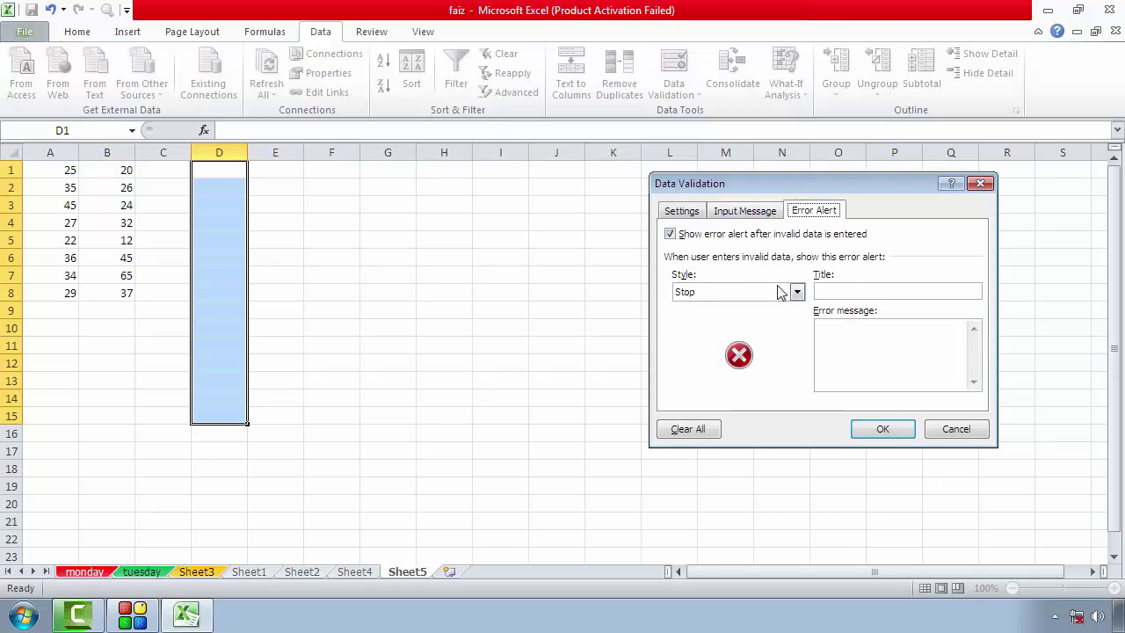
{"action": "left_click", "coordinate": [837, 292]}
{"action": "type", "text": "sorr"}
{"action": "type", "text": "y"}
{"action": "type", "text": "th"}
{"action": "type", "text": "is"}
{"action": "type", "text": " is a"}
{"action": "type", "text": " en"}
{"action": "type", "text": "nval"}
{"action": "type", "text": "id en"}
{"action": "type", "text": "t"}
{"action": "type", "text": "ry"}
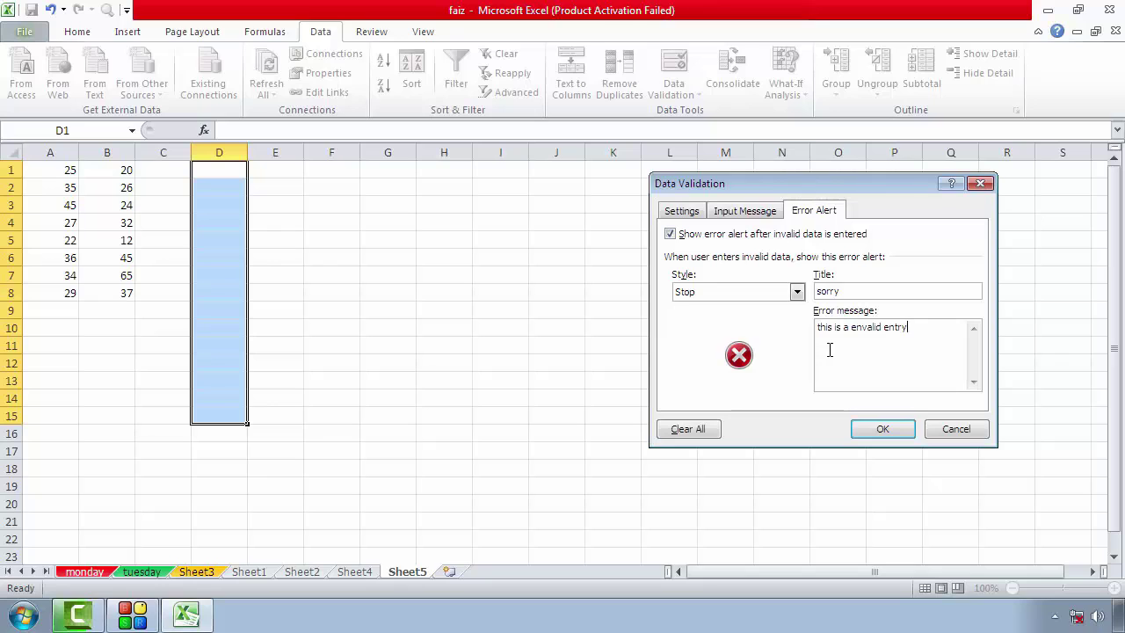
Apply the rule, see 24 rejected in D1, then enter 25 there instead.
{"action": "left_click", "coordinate": [883, 431]}
{"action": "left_click", "coordinate": [647, 377]}
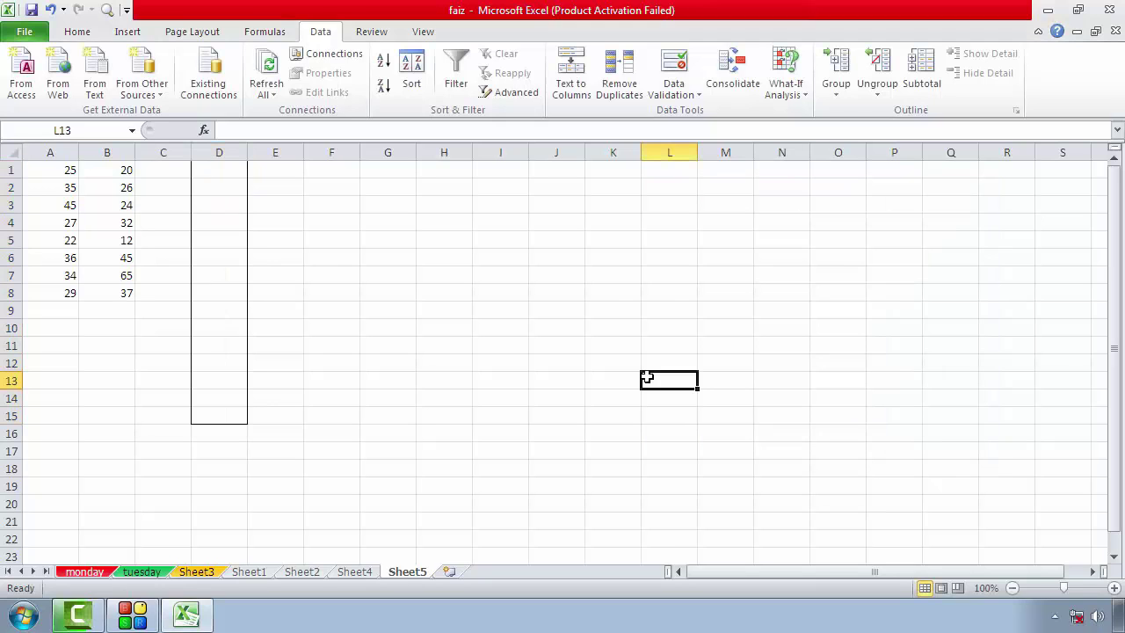
{"action": "left_click", "coordinate": [237, 173]}
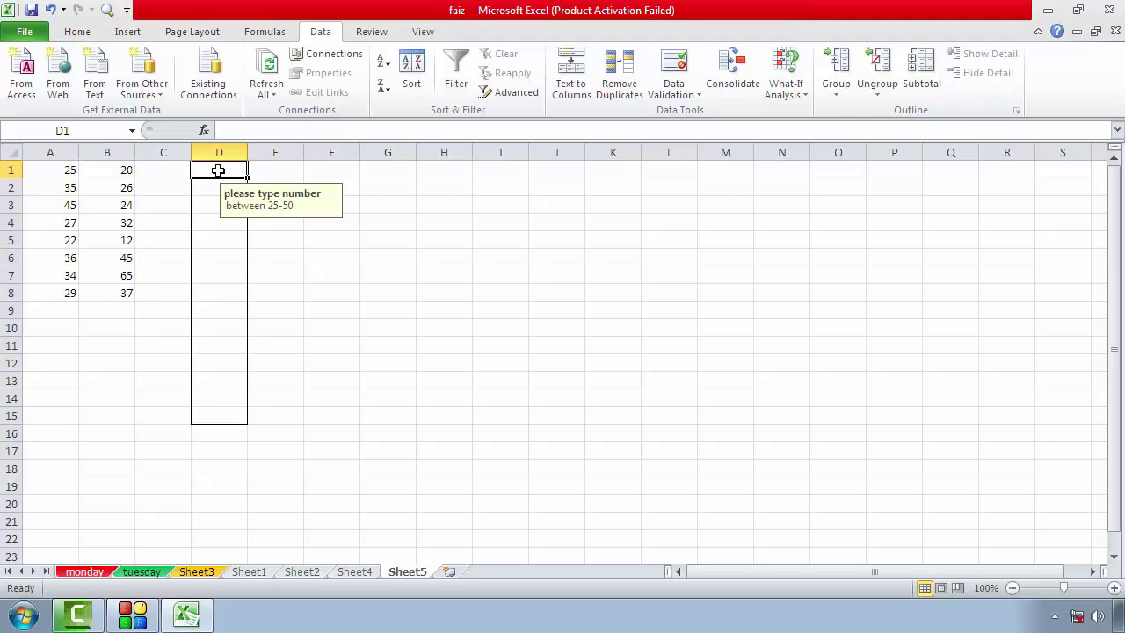
{"action": "type", "text": "24"}
{"action": "key", "text": "Return"}
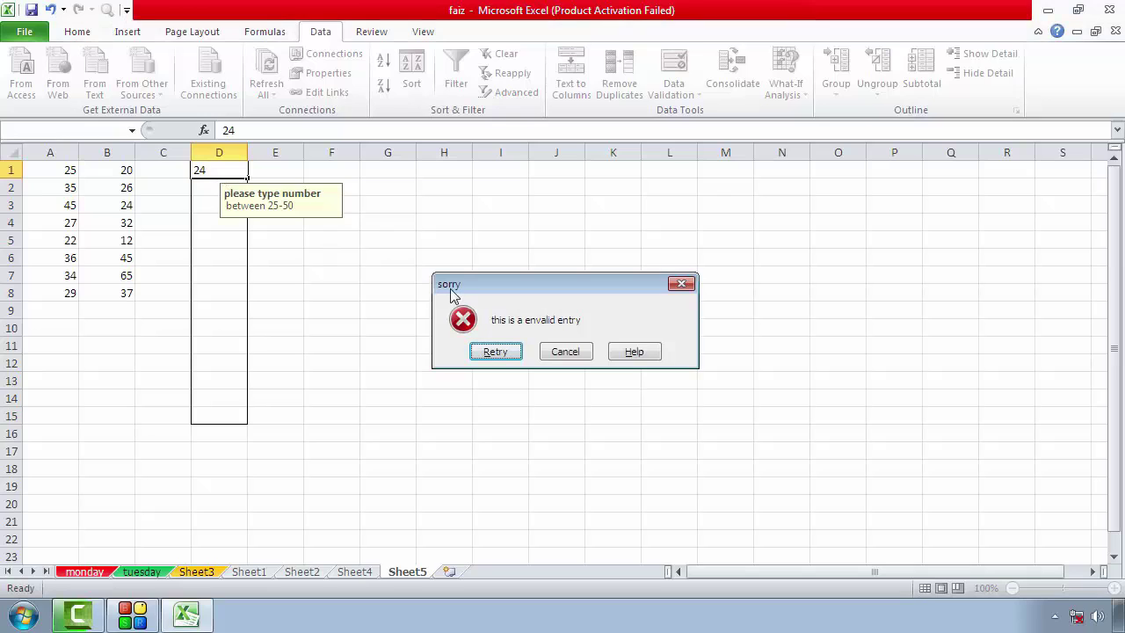
{"action": "left_click", "coordinate": [495, 352]}
{"action": "type", "text": "2"}
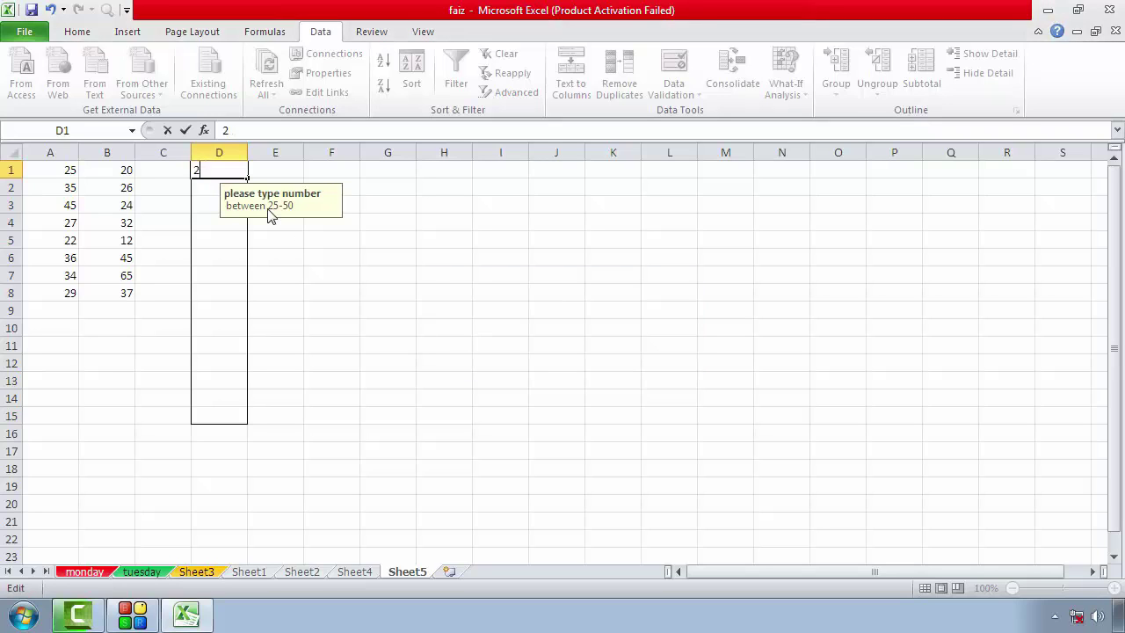
{"action": "type", "text": "5"}
{"action": "key", "text": "Return"}
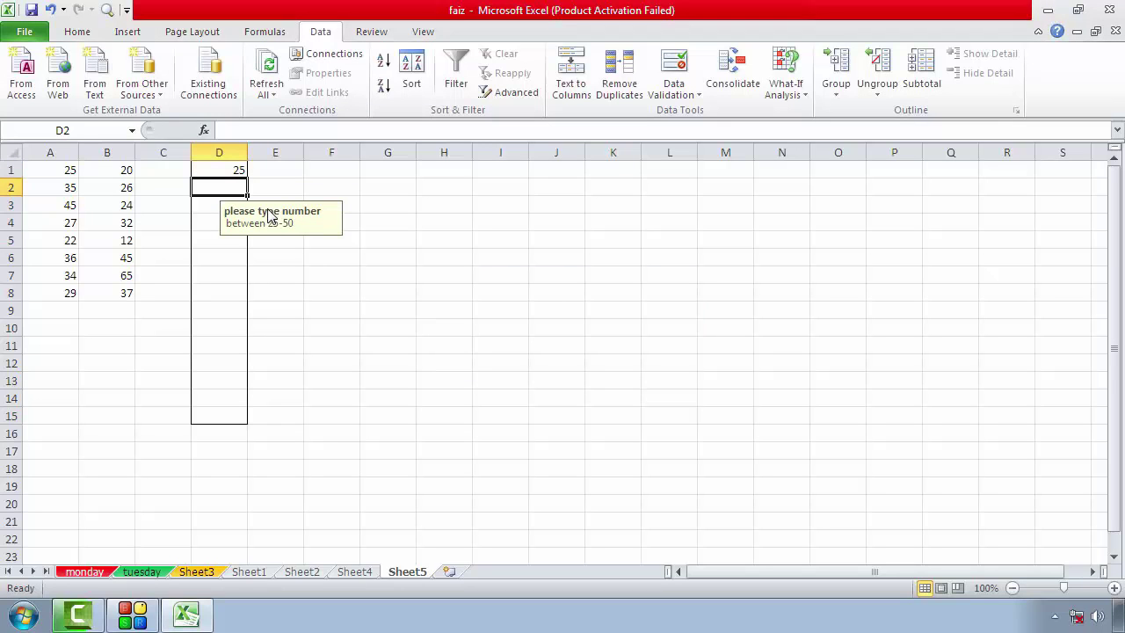
Enter 26, 27, 28 in D2:D4 and cancel the rejected 55 in D5.
{"action": "type", "text": "26"}
{"action": "key", "text": "Return"}
{"action": "type", "text": "2"}
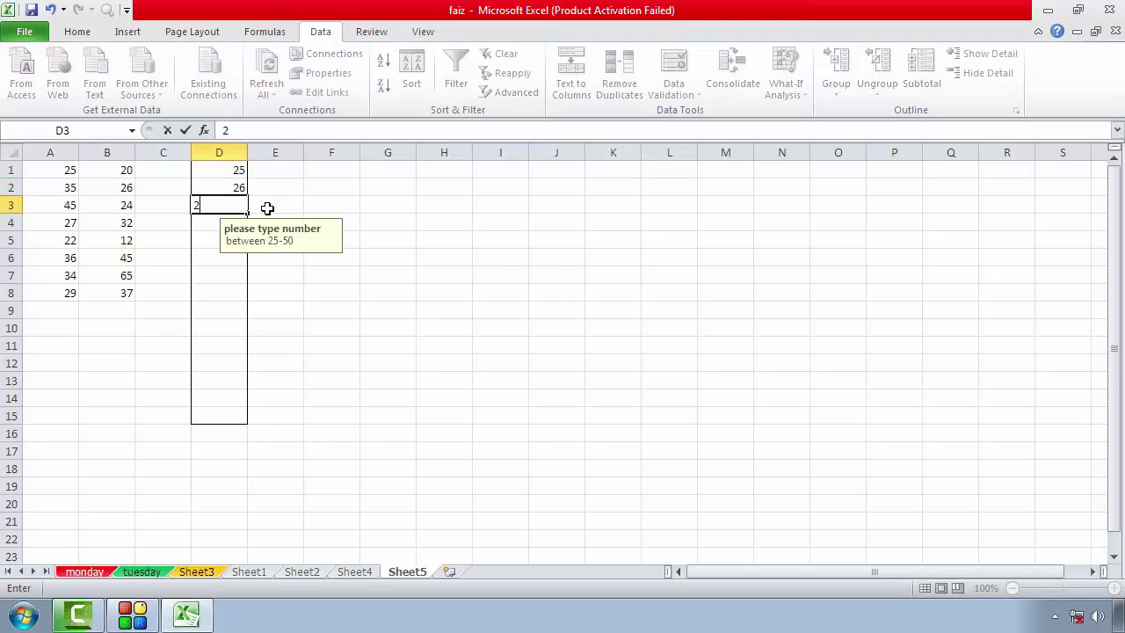
{"action": "type", "text": "7"}
{"action": "key", "text": "Return"}
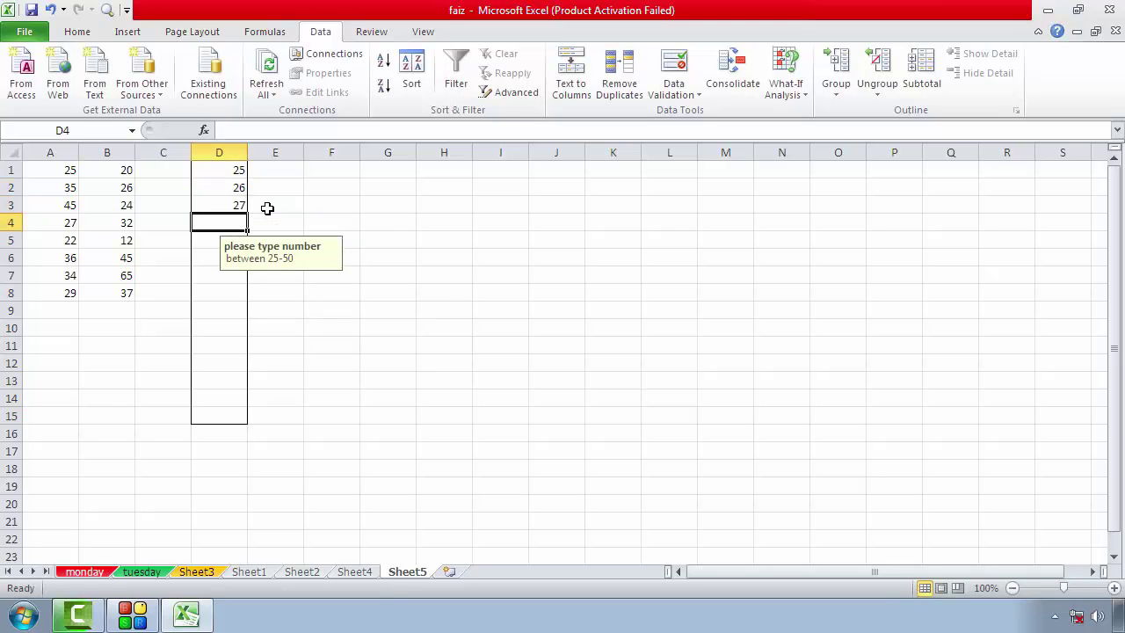
{"action": "type", "text": "28"}
{"action": "key", "text": "Return"}
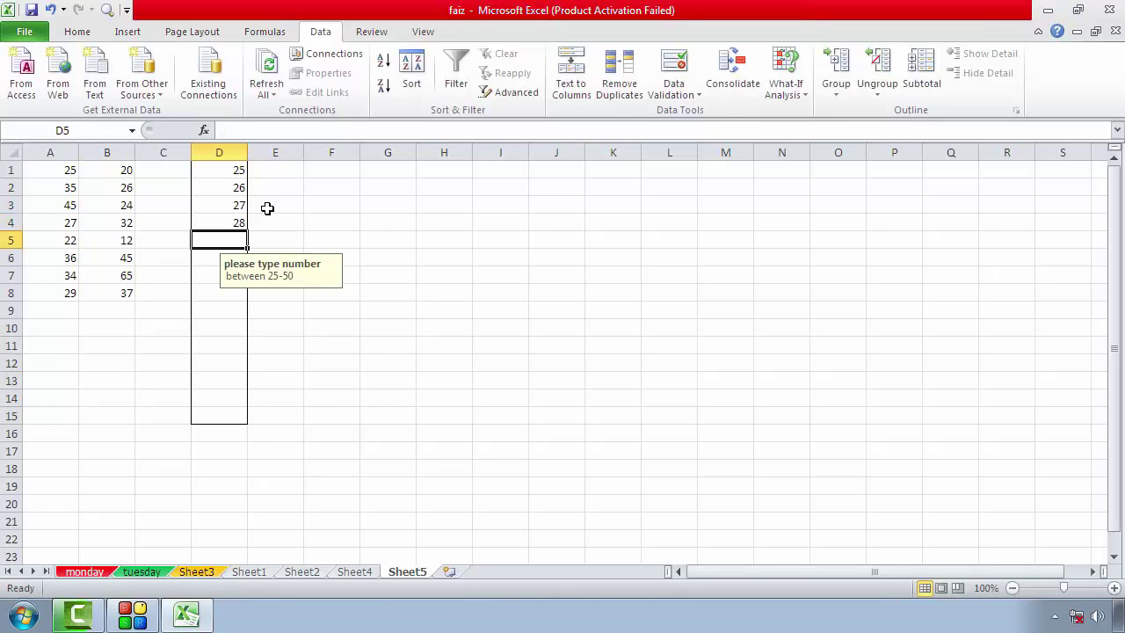
{"action": "type", "text": "55"}
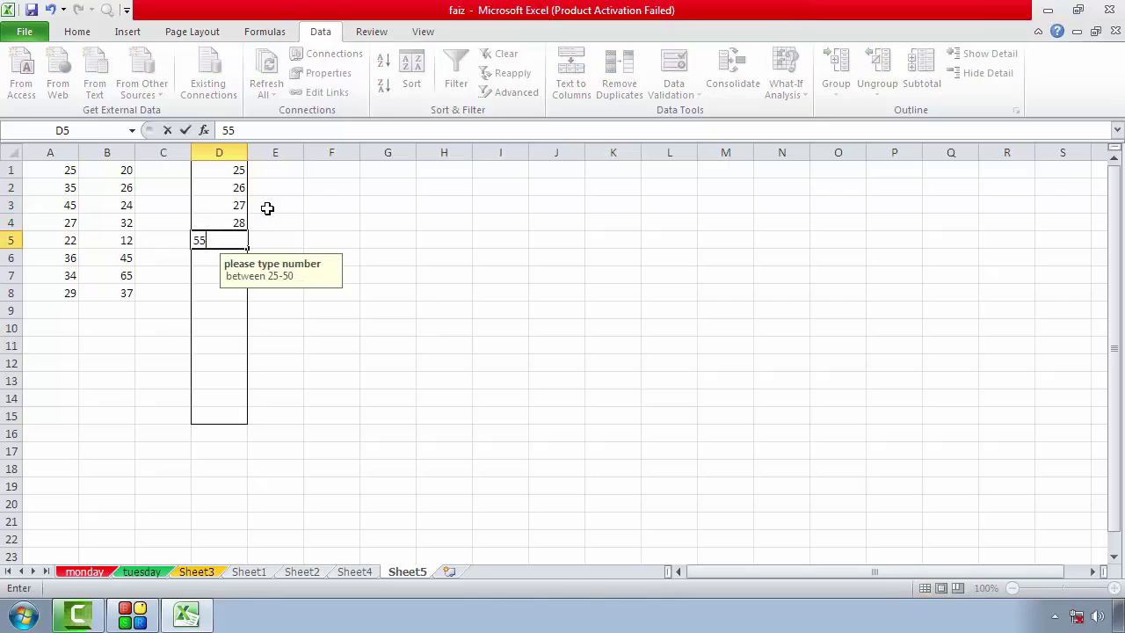
{"action": "key", "text": "Return"}
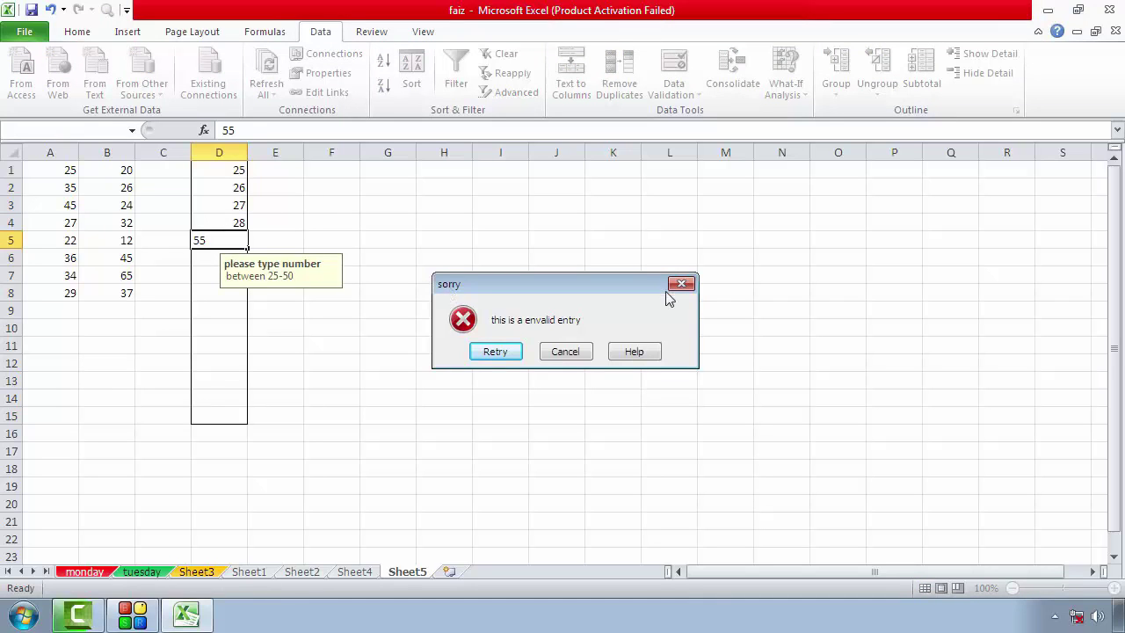
{"action": "left_click", "coordinate": [673, 287]}
{"action": "left_click", "coordinate": [567, 268]}
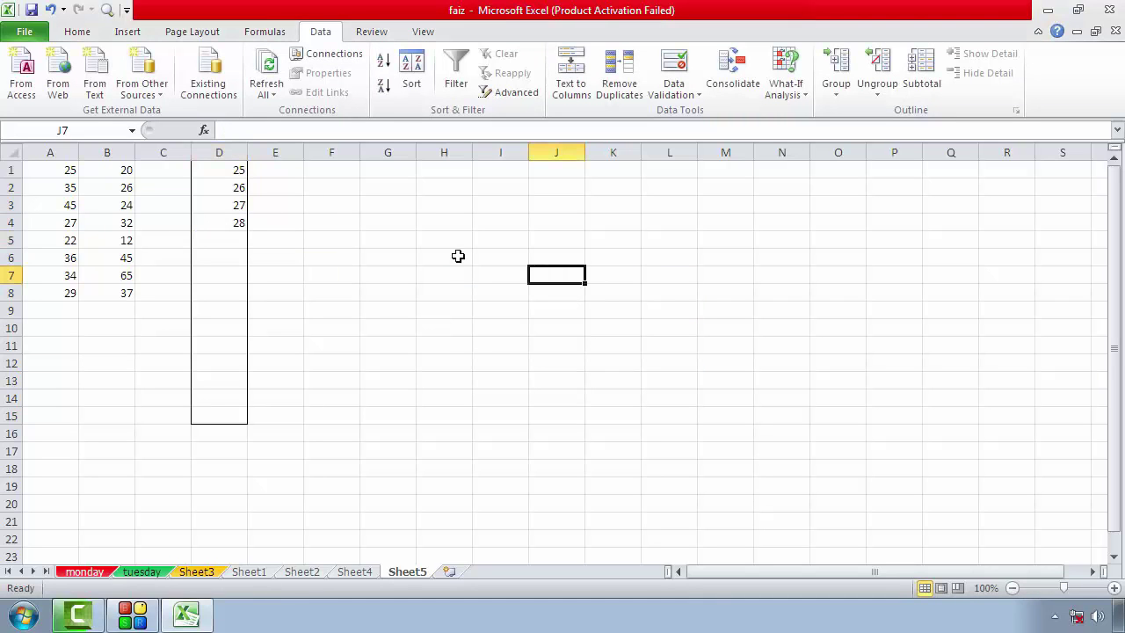
Enter five first names down F1:F5.
{"action": "left_click_drag", "start_coordinate": [230, 169], "coordinate": [219, 415]}
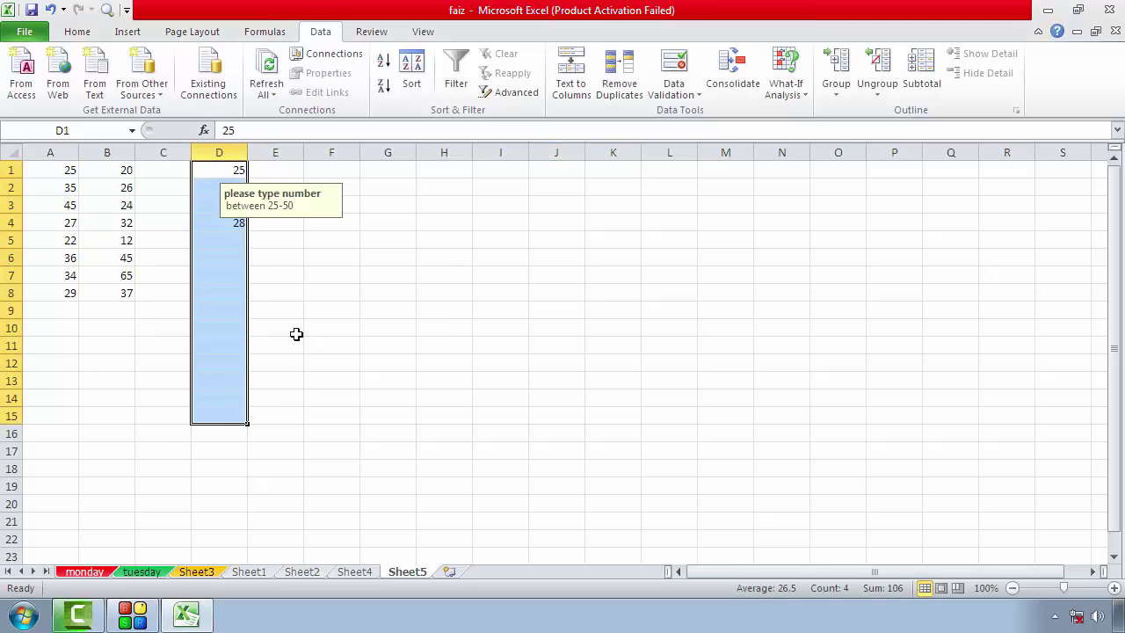
{"action": "left_click", "coordinate": [327, 309]}
{"action": "left_click", "coordinate": [357, 171]}
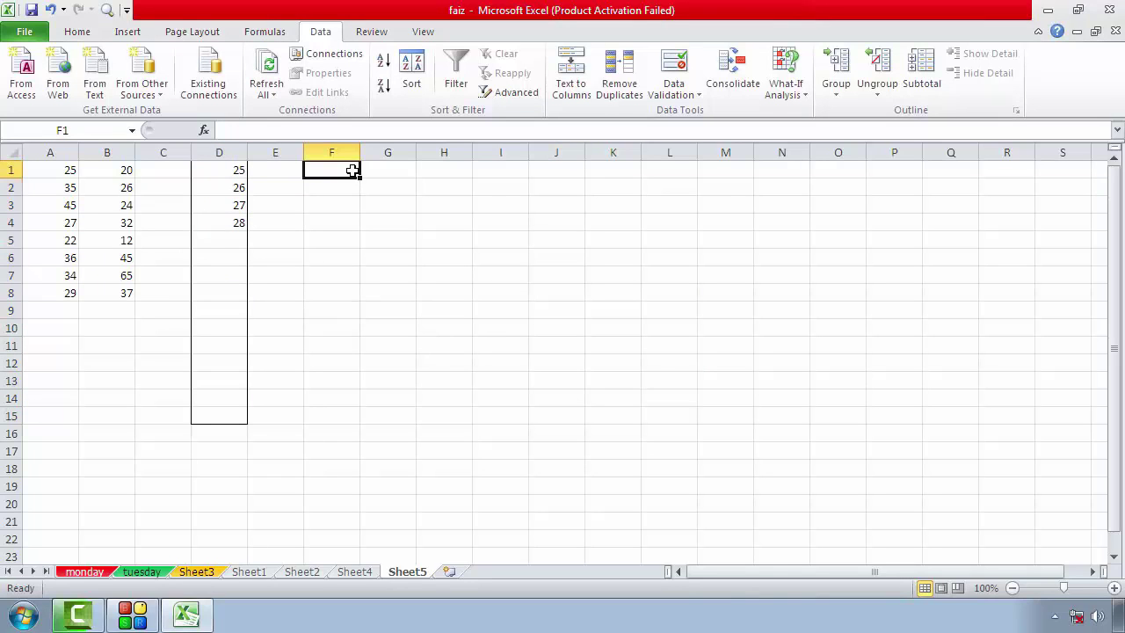
{"action": "type", "text": "faiz"}
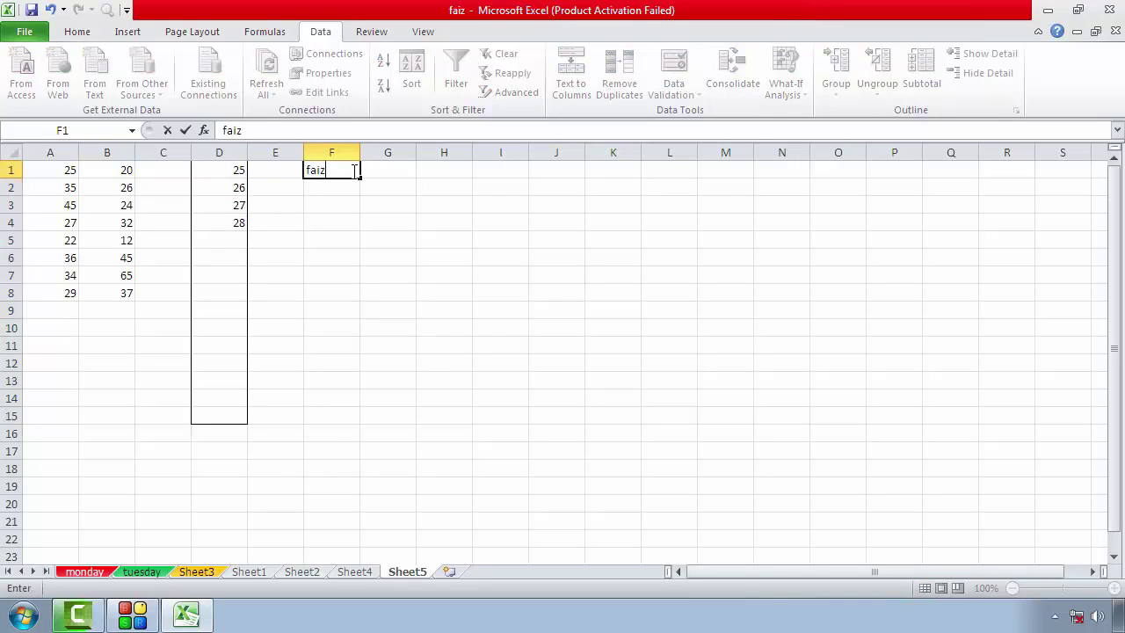
{"action": "type", "text": "an"}
{"action": "key", "text": "Return"}
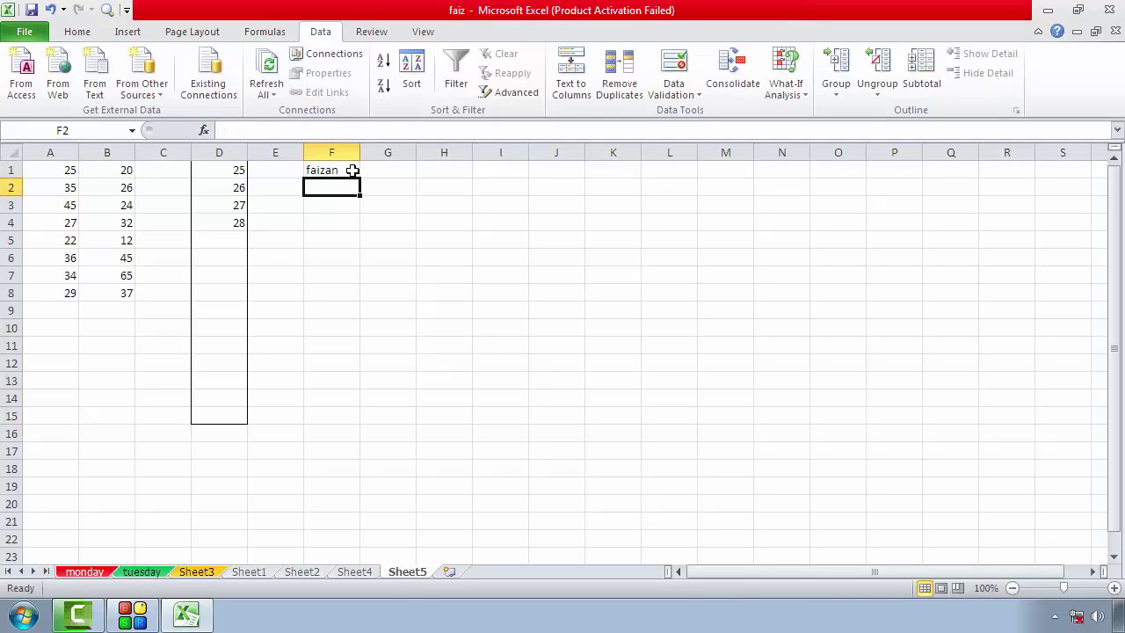
{"action": "type", "text": "raja"}
{"action": "key", "text": "Return"}
{"action": "type", "text": "m"}
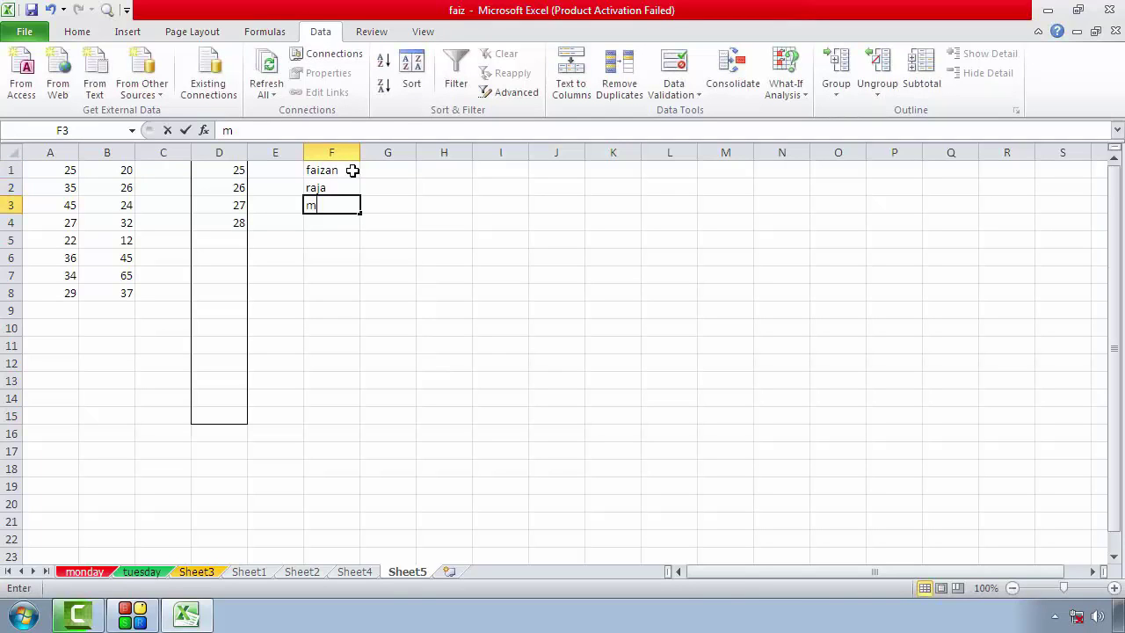
{"action": "type", "text": "anoj"}
{"action": "key", "text": "Return"}
{"action": "type", "text": "d"}
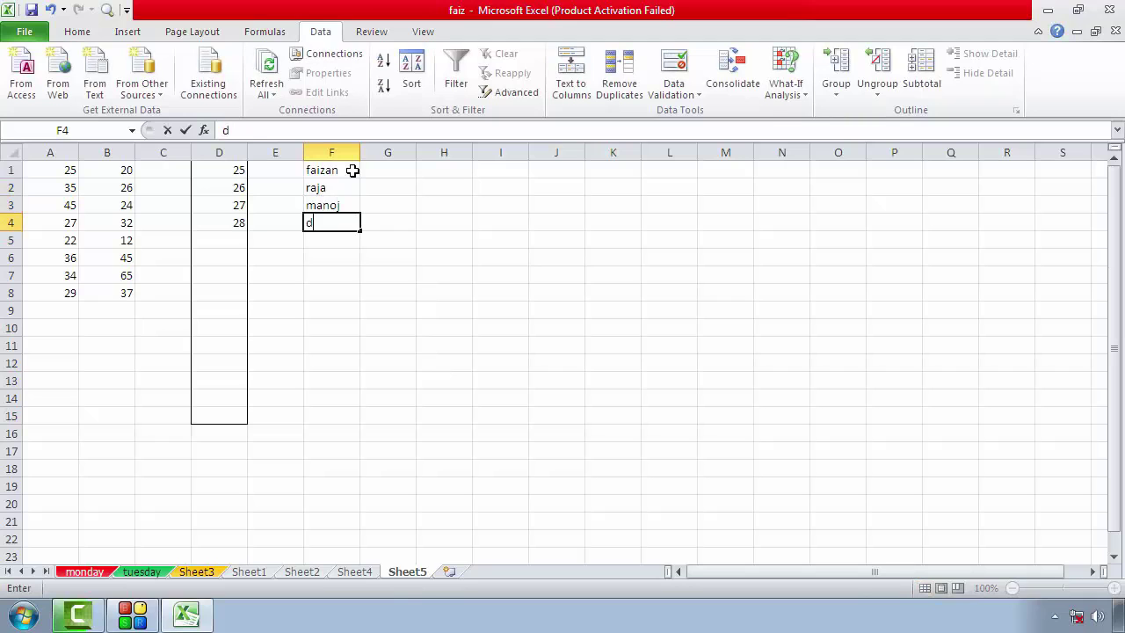
{"action": "type", "text": "eepa"}
{"action": "type", "text": "k"}
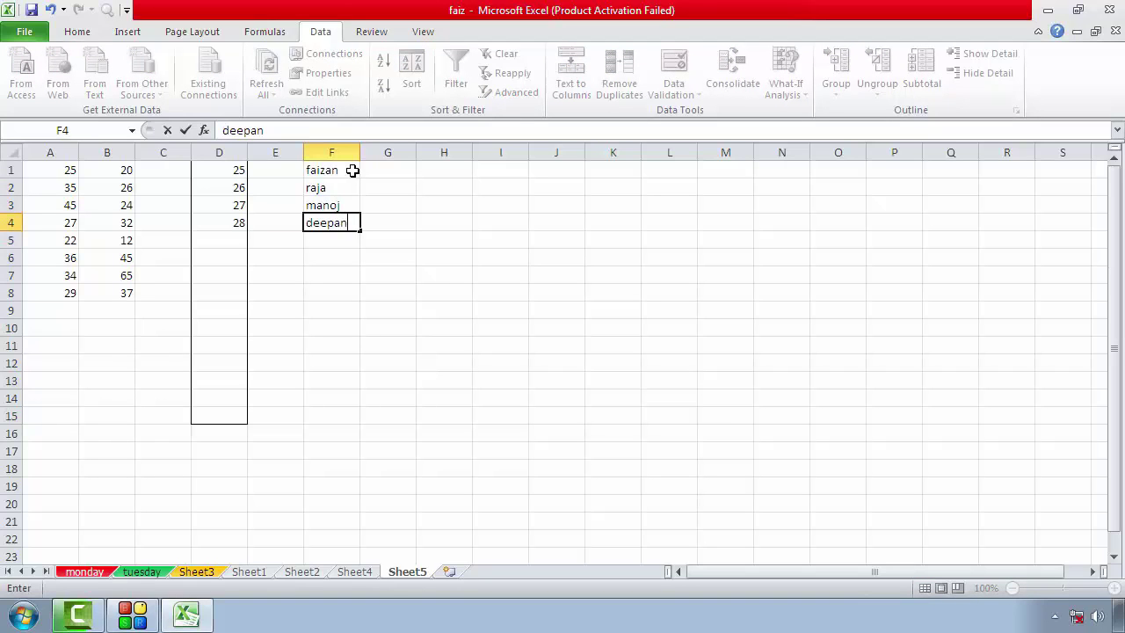
{"action": "key", "text": "Return"}
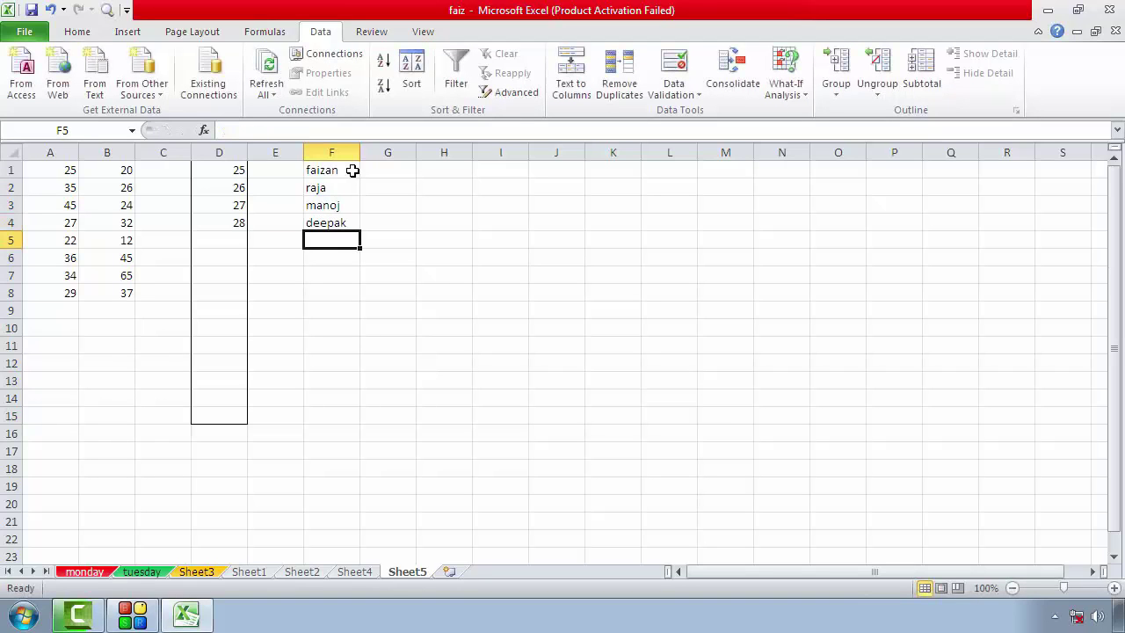
{"action": "type", "text": "diwakar"}
{"action": "key", "text": "Return"}
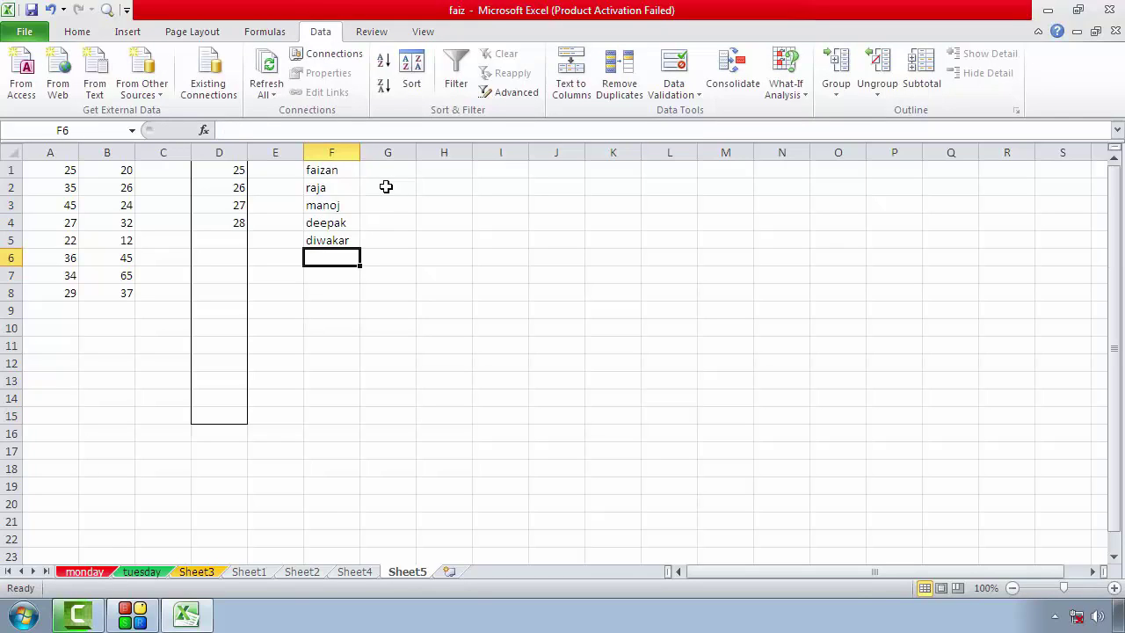
Check the names in F1:F5 and select cell I2 for the dropdown.
{"action": "mouse_move", "coordinate": [331, 170]}
{"action": "left_mouse_down"}
{"action": "mouse_move", "coordinate": [342, 225]}
{"action": "mouse_move", "coordinate": [334, 550]}
{"action": "left_mouse_up"}
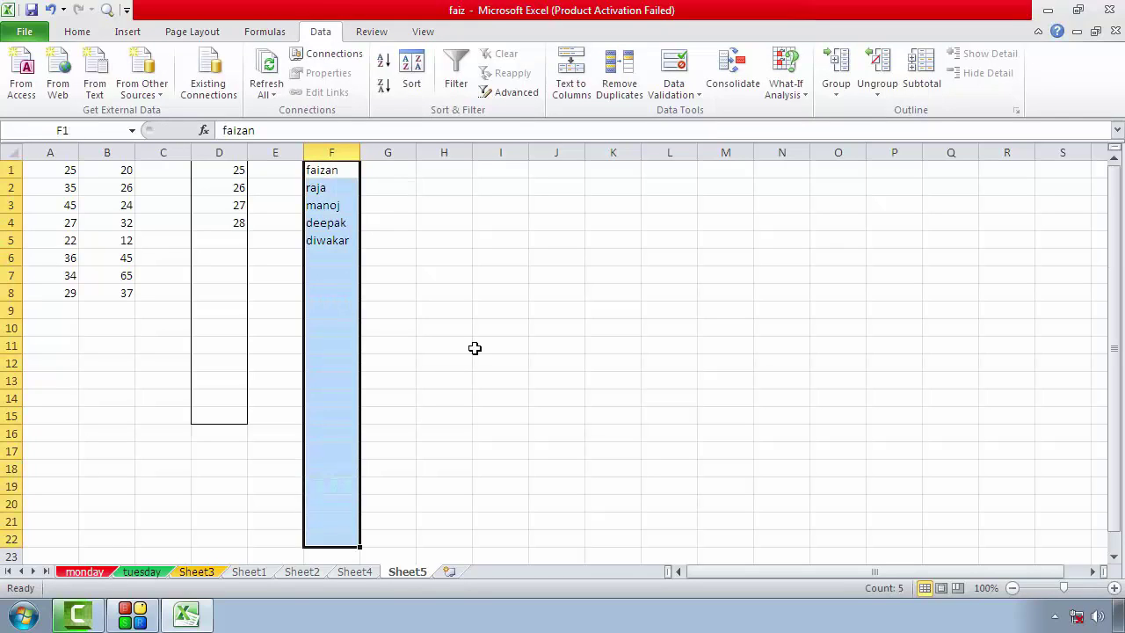
{"action": "left_click", "coordinate": [475, 347]}
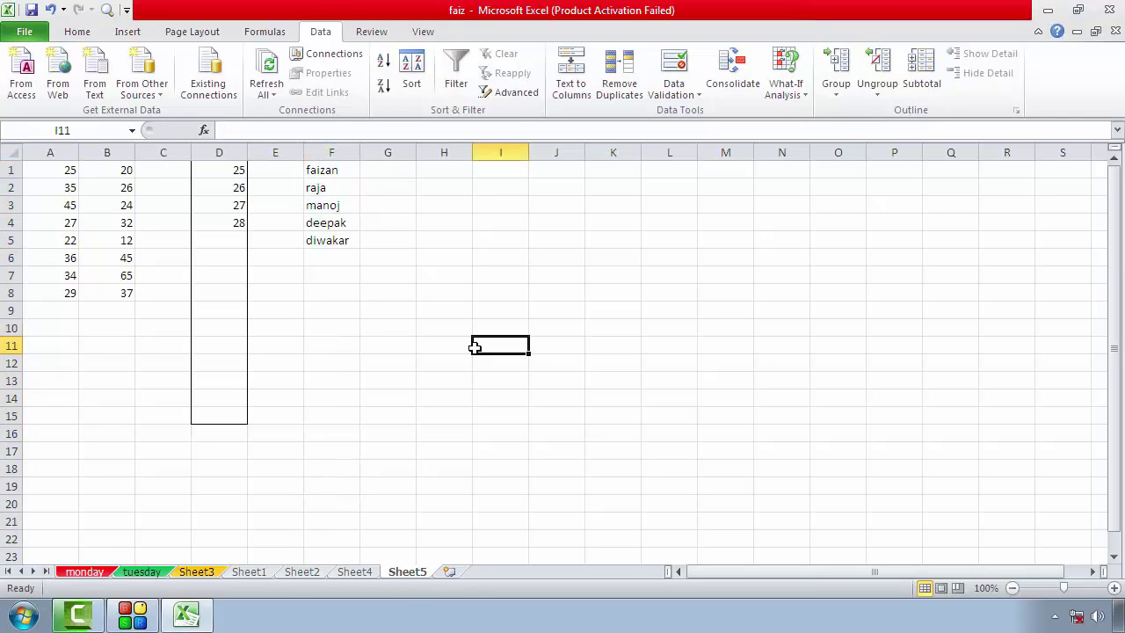
{"action": "left_click", "coordinate": [511, 187]}
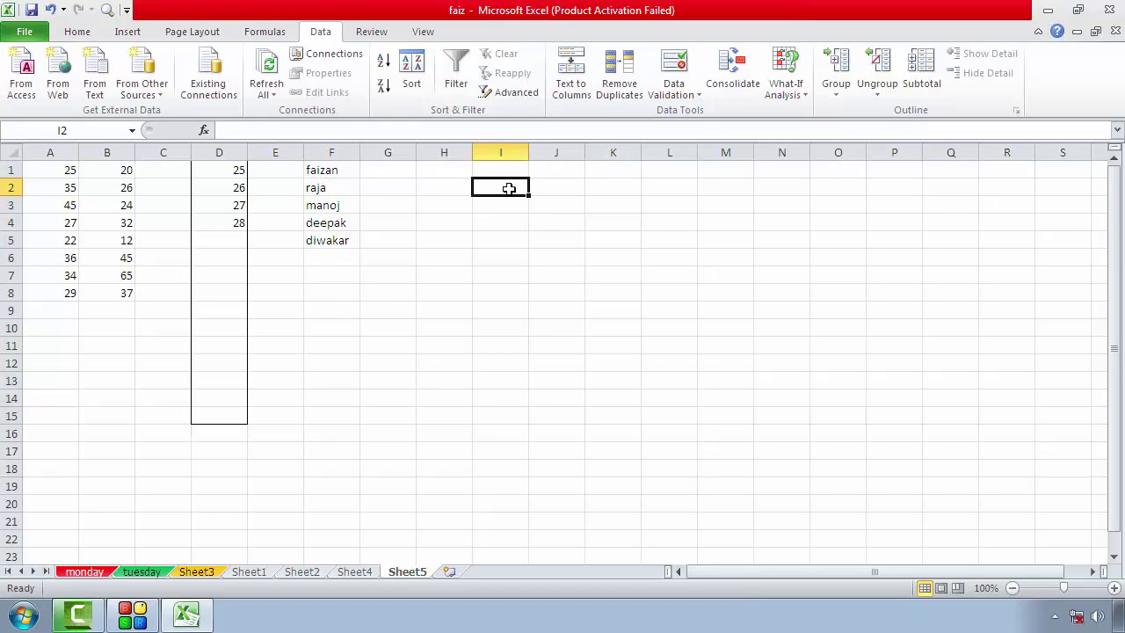
{"action": "mouse_move", "coordinate": [330, 170]}
{"action": "left_mouse_down"}
{"action": "mouse_move", "coordinate": [344, 188]}
{"action": "mouse_move", "coordinate": [342, 238]}
{"action": "left_mouse_up"}
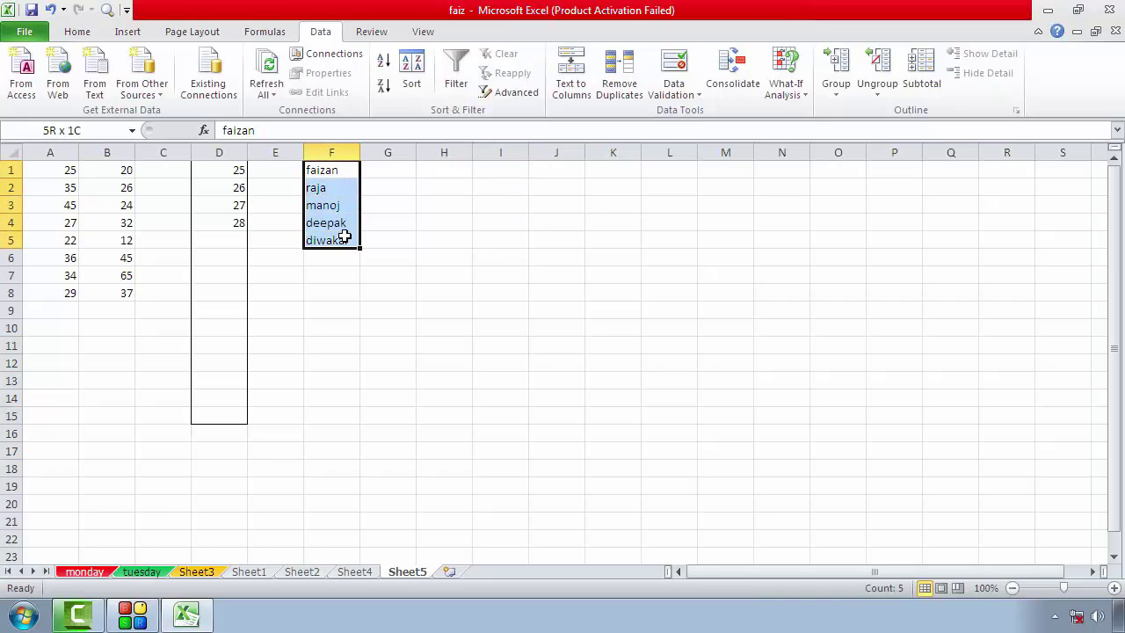
{"action": "left_click", "coordinate": [501, 187]}
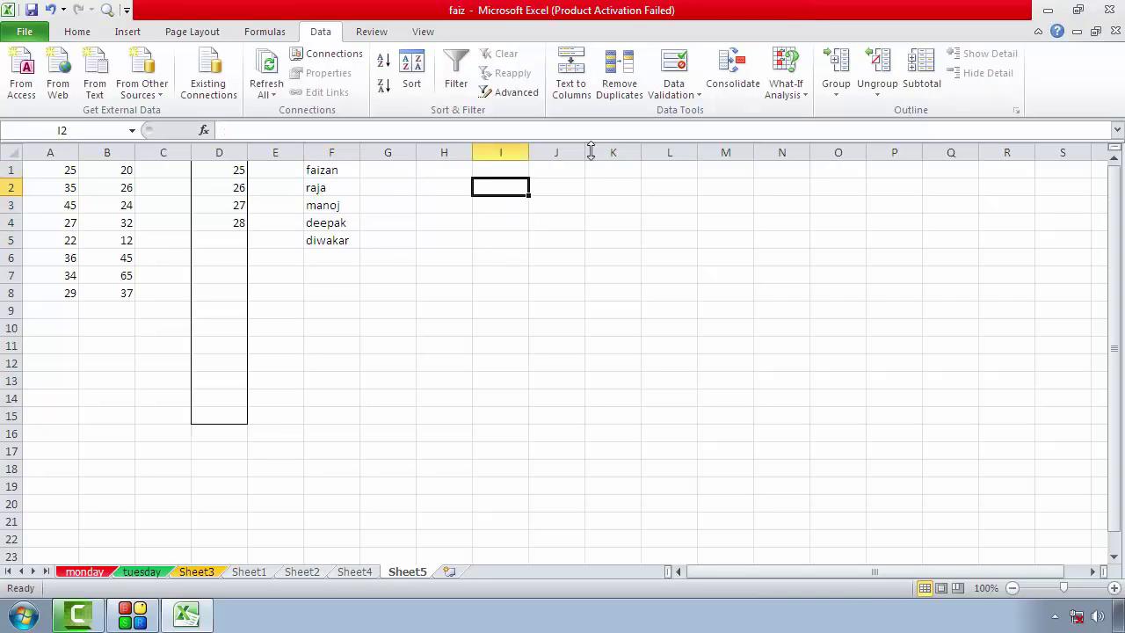
Give I2 a List validation with source =$F$1:$F$5.
{"action": "left_click", "coordinate": [699, 98]}
{"action": "left_click", "coordinate": [708, 111]}
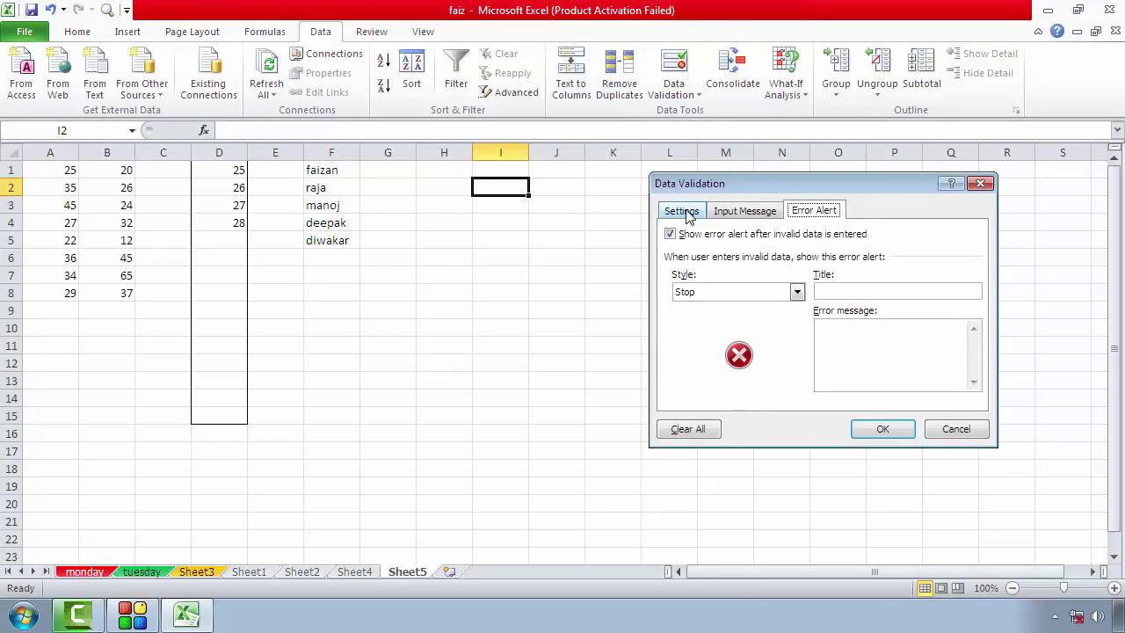
{"action": "left_click", "coordinate": [690, 212]}
{"action": "left_click", "coordinate": [794, 270]}
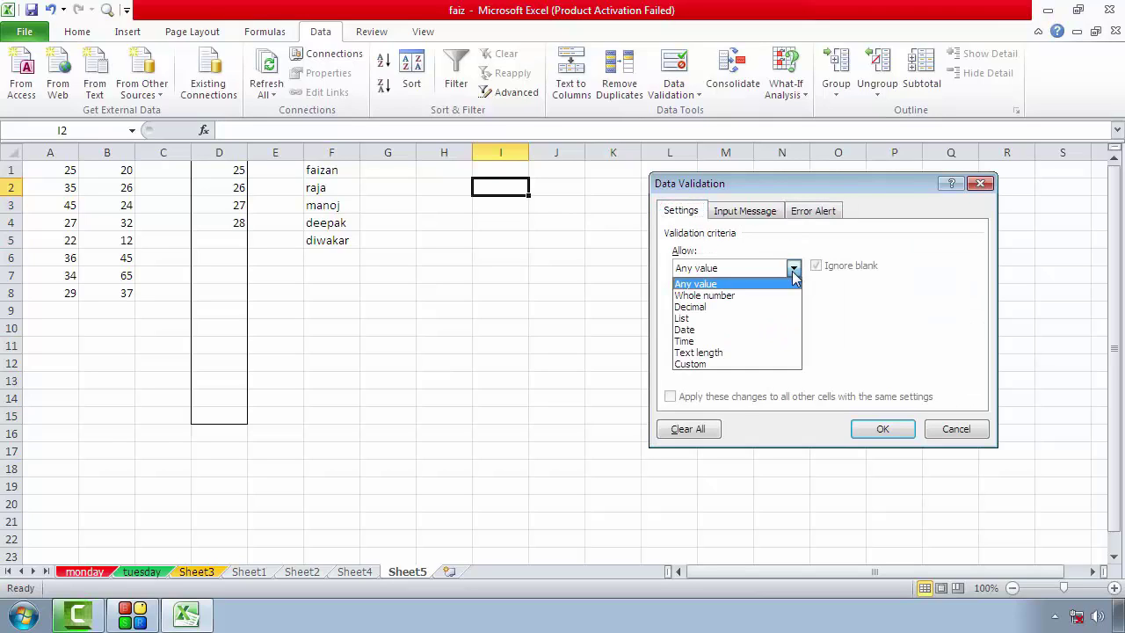
{"action": "left_click", "coordinate": [708, 318]}
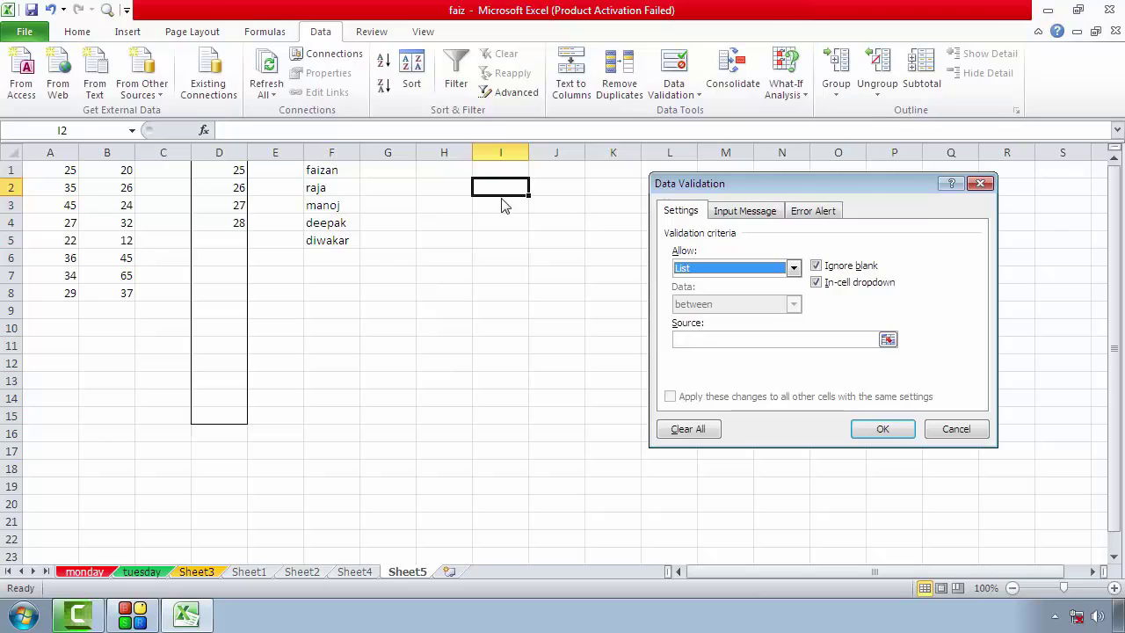
{"action": "left_click", "coordinate": [703, 341]}
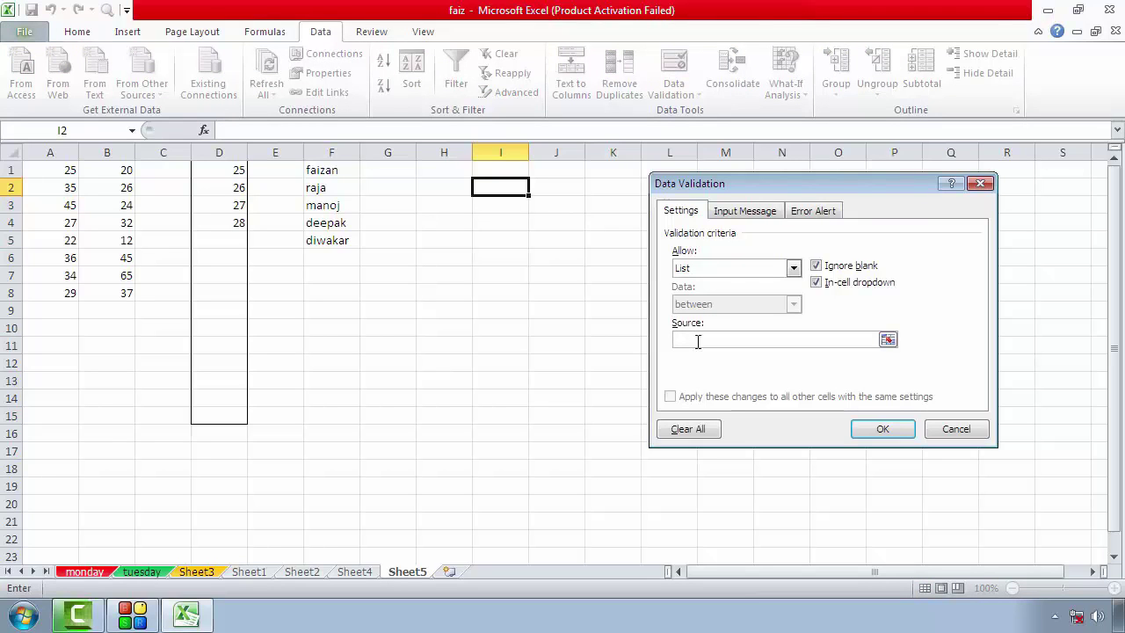
{"action": "left_click_drag", "start_coordinate": [335, 176], "coordinate": [343, 243]}
Apply the list rule and pick several names for I2 from its dropdown.
{"action": "left_click", "coordinate": [880, 428]}
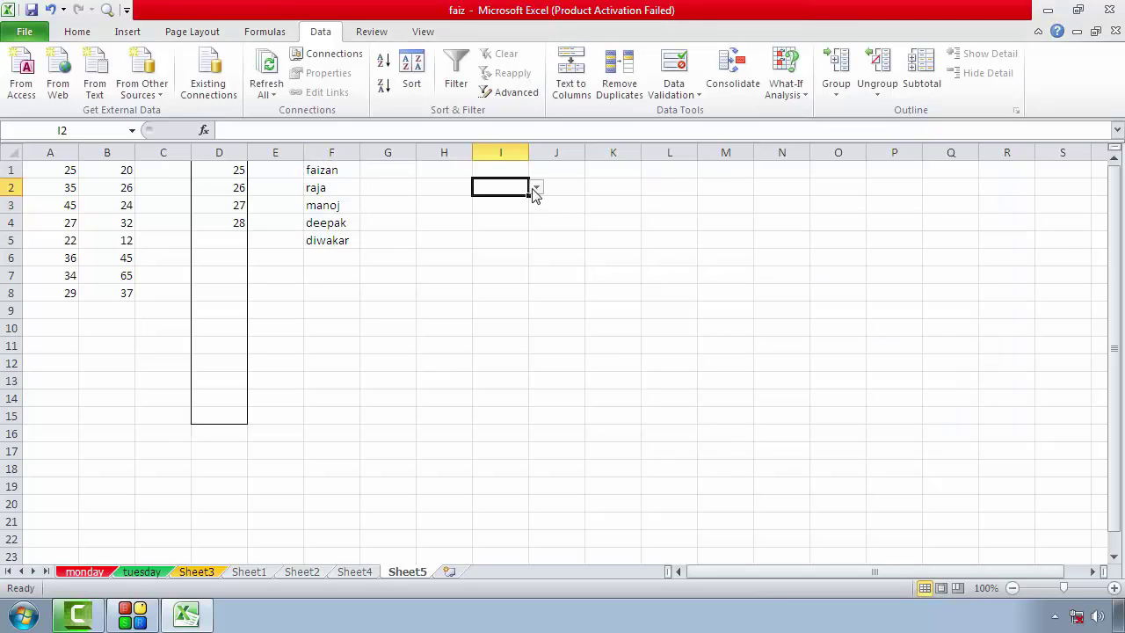
{"action": "left_click", "coordinate": [535, 189]}
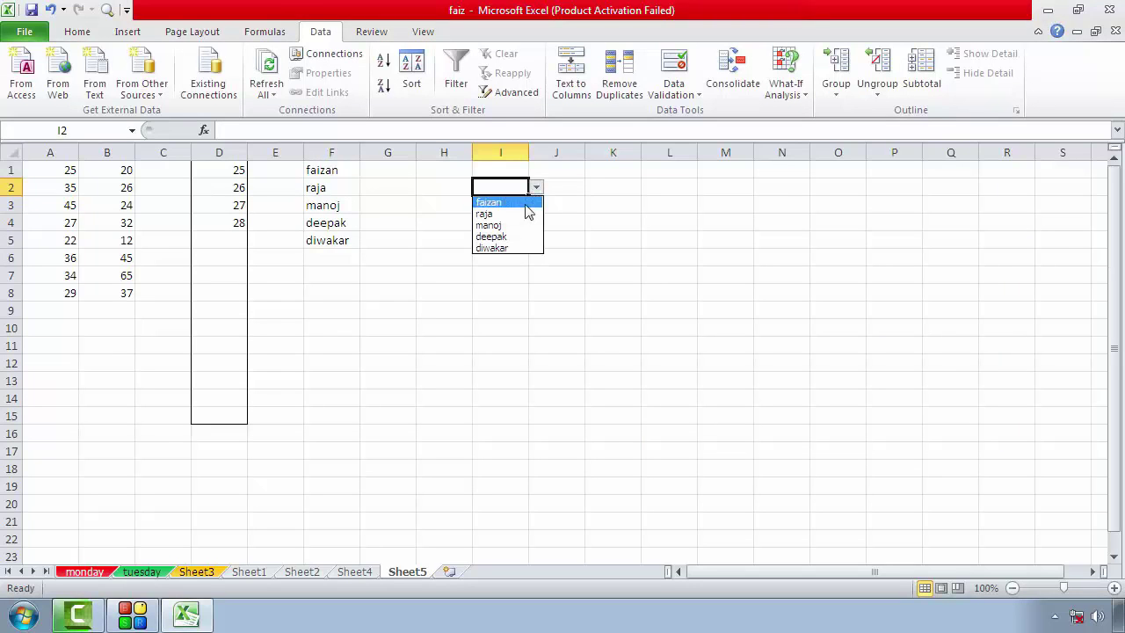
{"action": "left_click", "coordinate": [523, 215]}
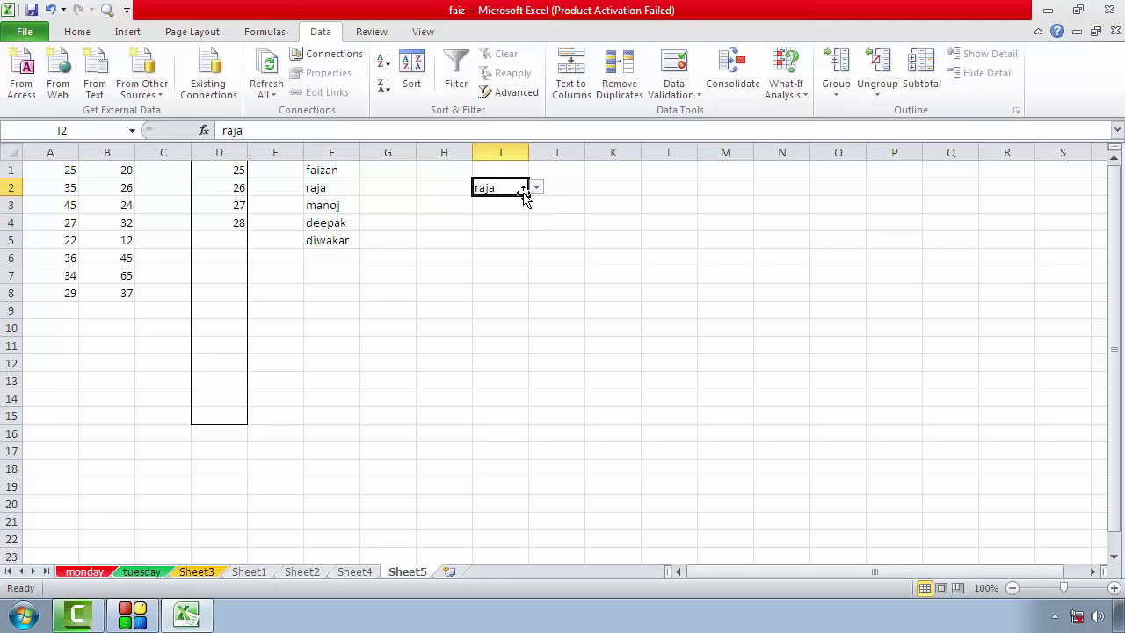
{"action": "left_click", "coordinate": [535, 188]}
{"action": "left_click", "coordinate": [526, 225]}
{"action": "left_click", "coordinate": [536, 188]}
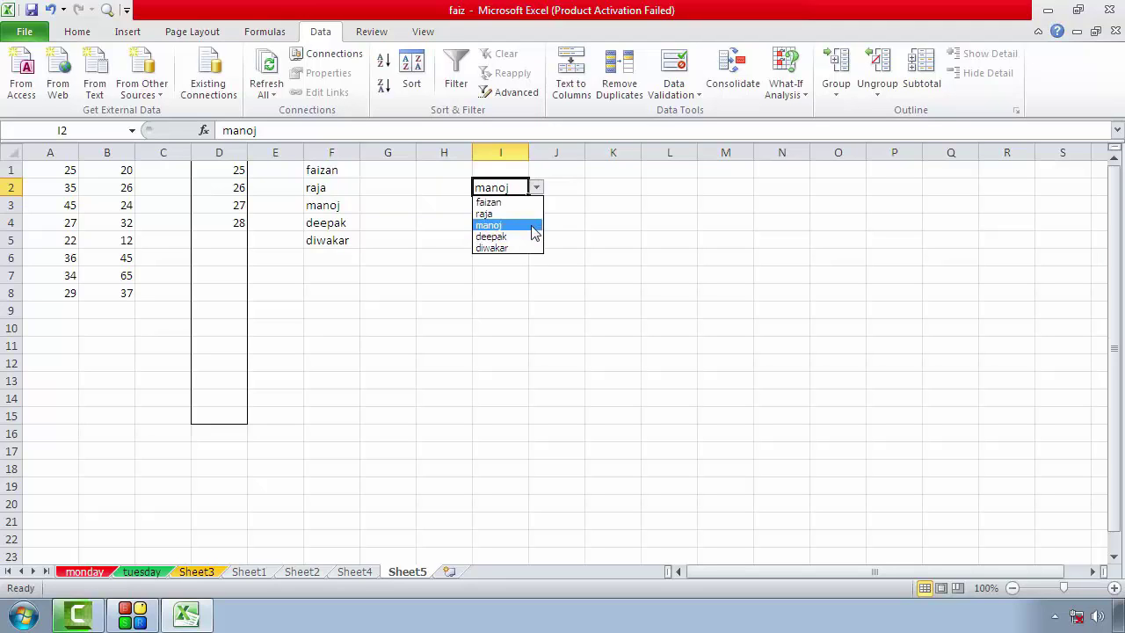
{"action": "left_click", "coordinate": [526, 248]}
{"action": "left_click", "coordinate": [535, 189]}
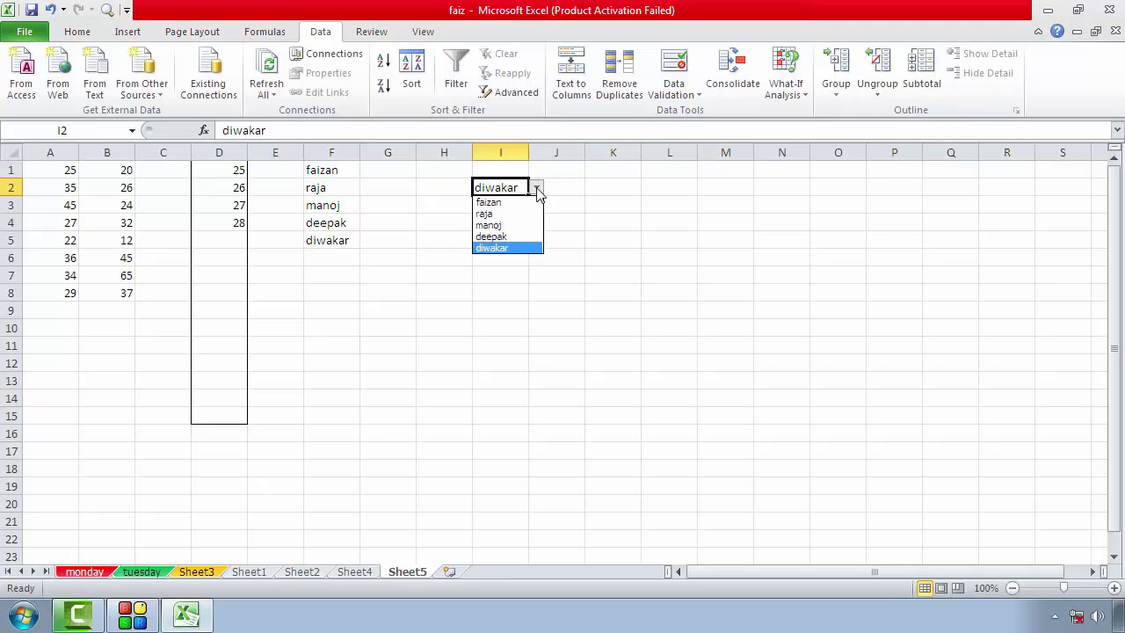
{"action": "left_click", "coordinate": [526, 215]}
Keep switching I2 between dropdown names, finishing on the third name in the list.
{"action": "left_click", "coordinate": [535, 188]}
{"action": "left_click", "coordinate": [518, 203]}
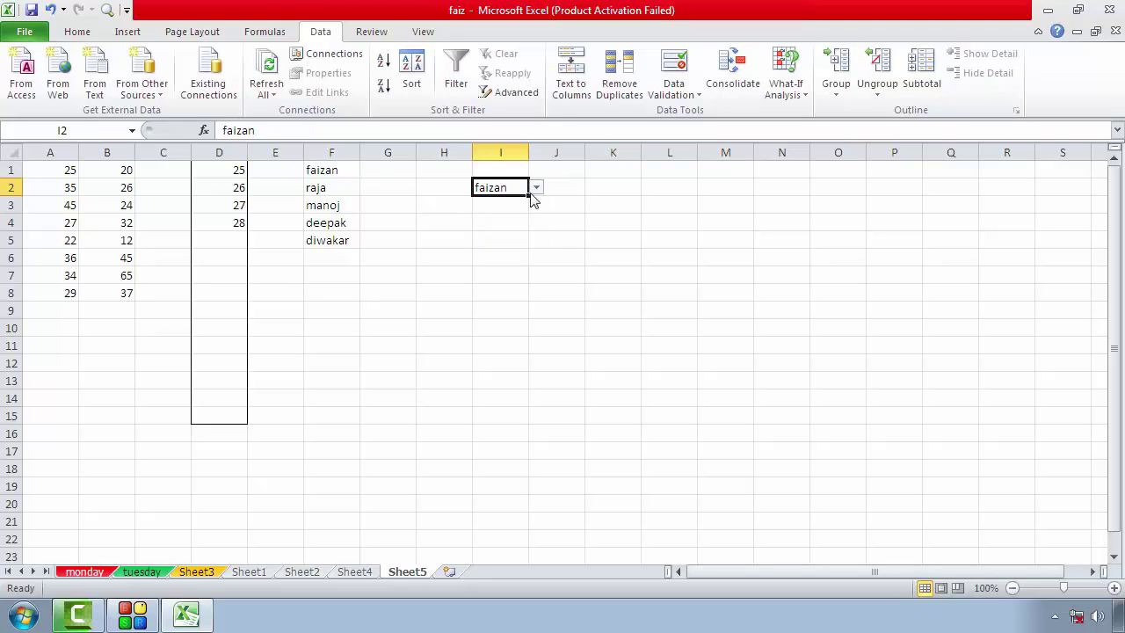
{"action": "left_click", "coordinate": [535, 188]}
{"action": "left_click", "coordinate": [527, 231]}
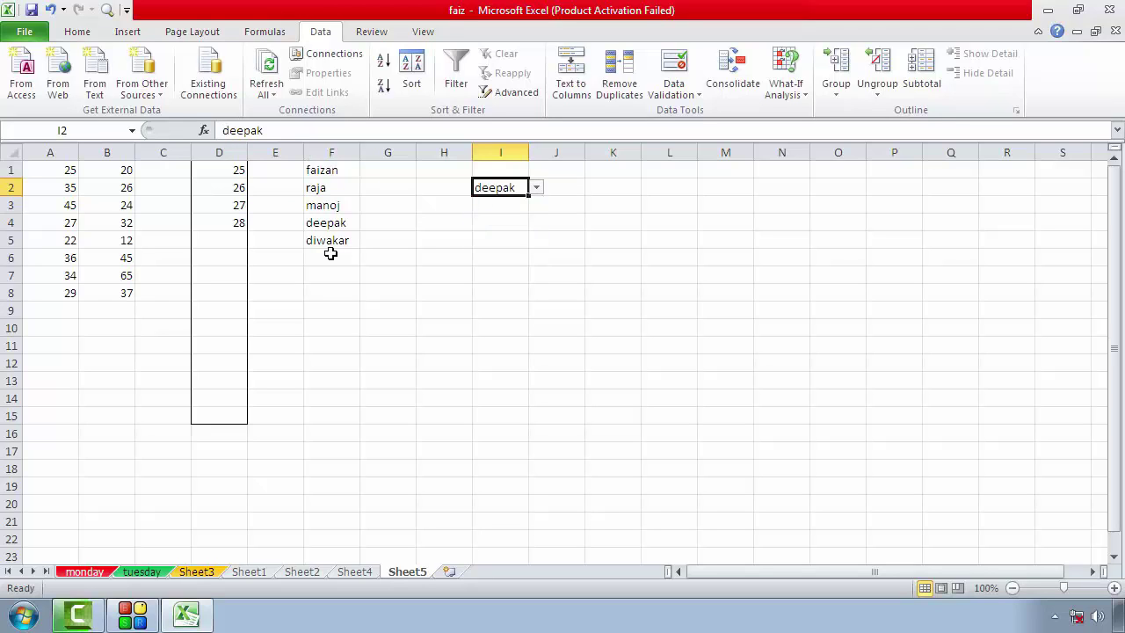
{"action": "left_click", "coordinate": [535, 188]}
{"action": "left_click", "coordinate": [533, 211]}
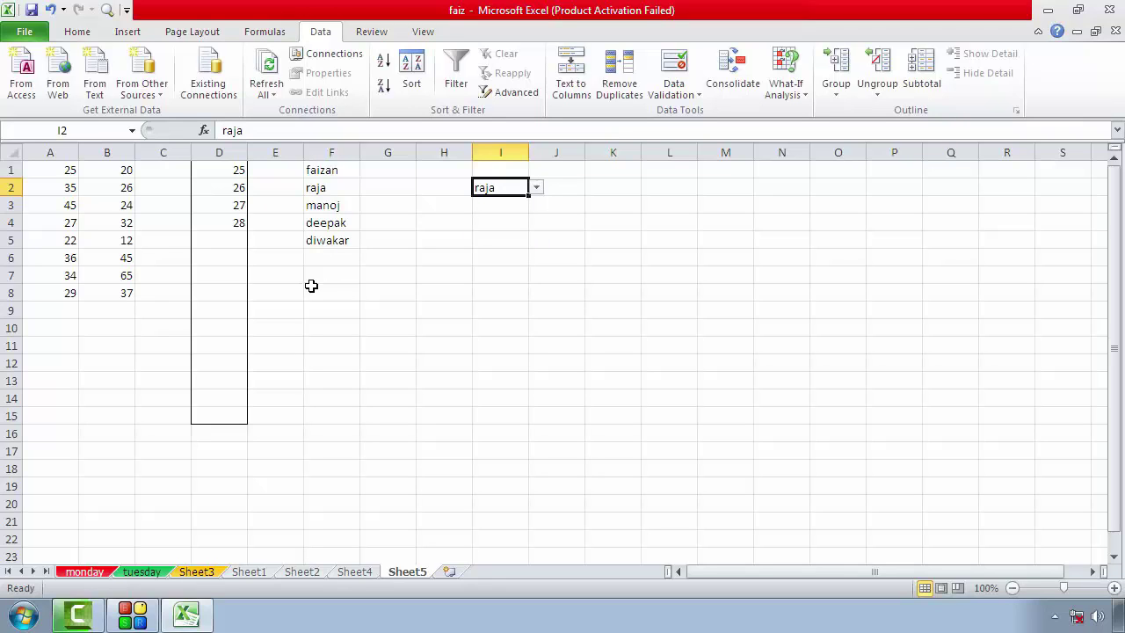
{"action": "left_click", "coordinate": [536, 187]}
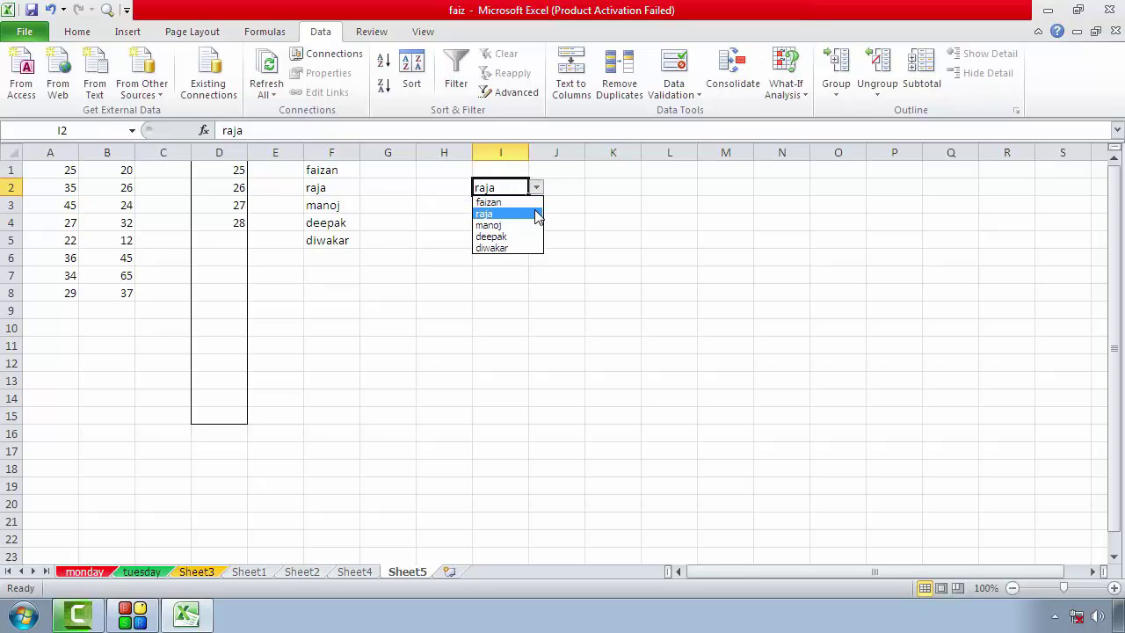
{"action": "left_click", "coordinate": [599, 233]}
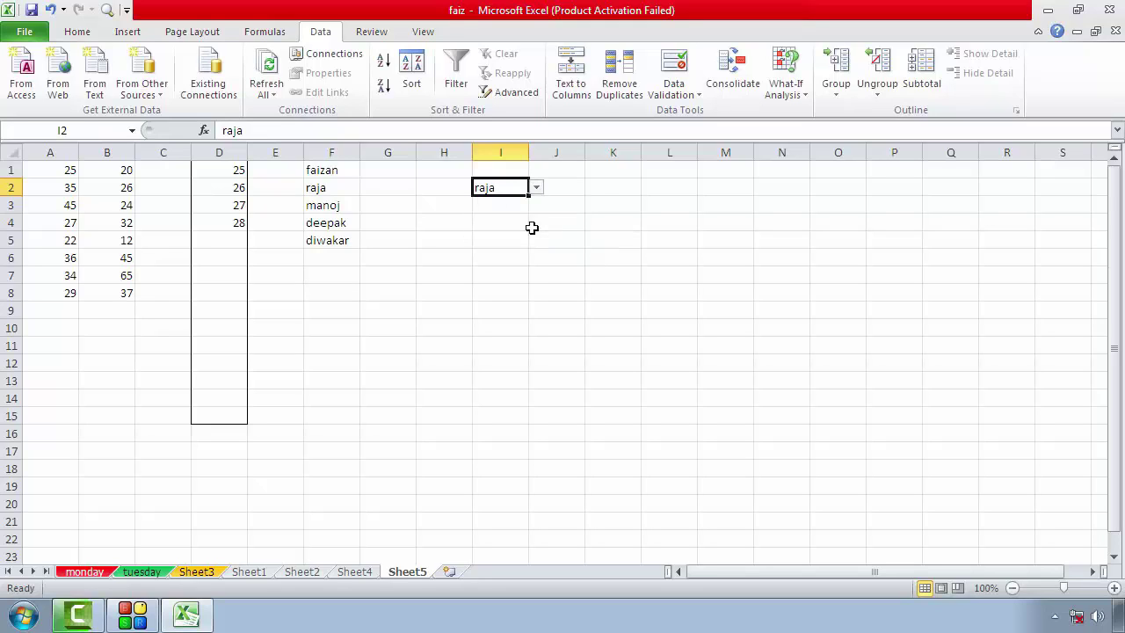
{"action": "left_click", "coordinate": [536, 188]}
{"action": "left_click", "coordinate": [531, 223]}
Clear All validation from cell I2, removing its list rule.
{"action": "left_click", "coordinate": [699, 95]}
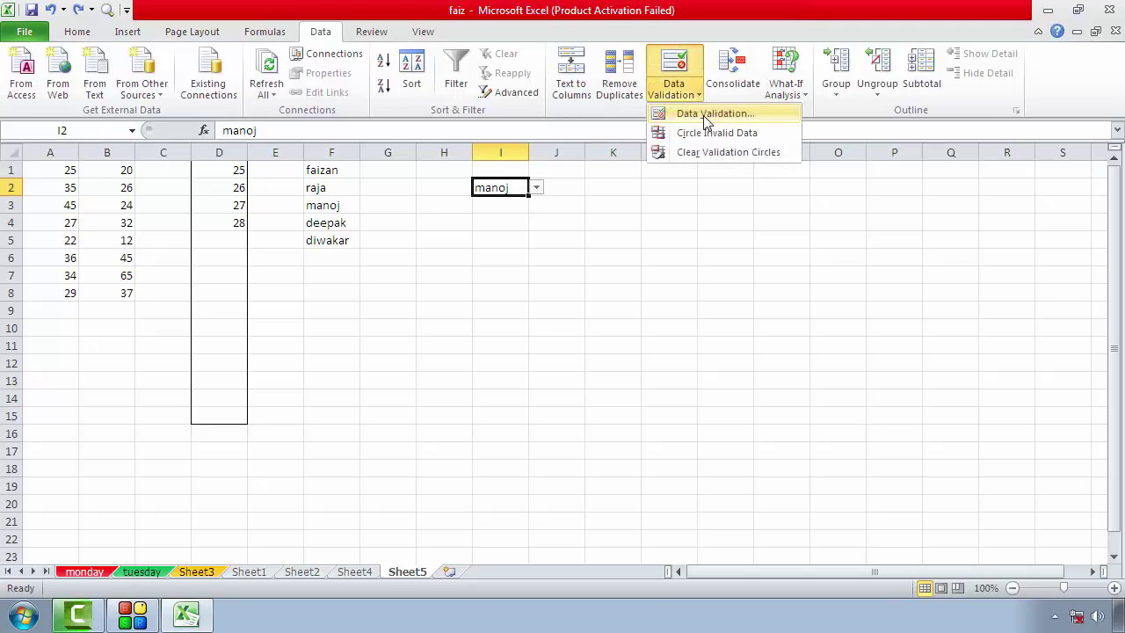
{"action": "left_click", "coordinate": [706, 113]}
{"action": "left_click", "coordinate": [693, 433]}
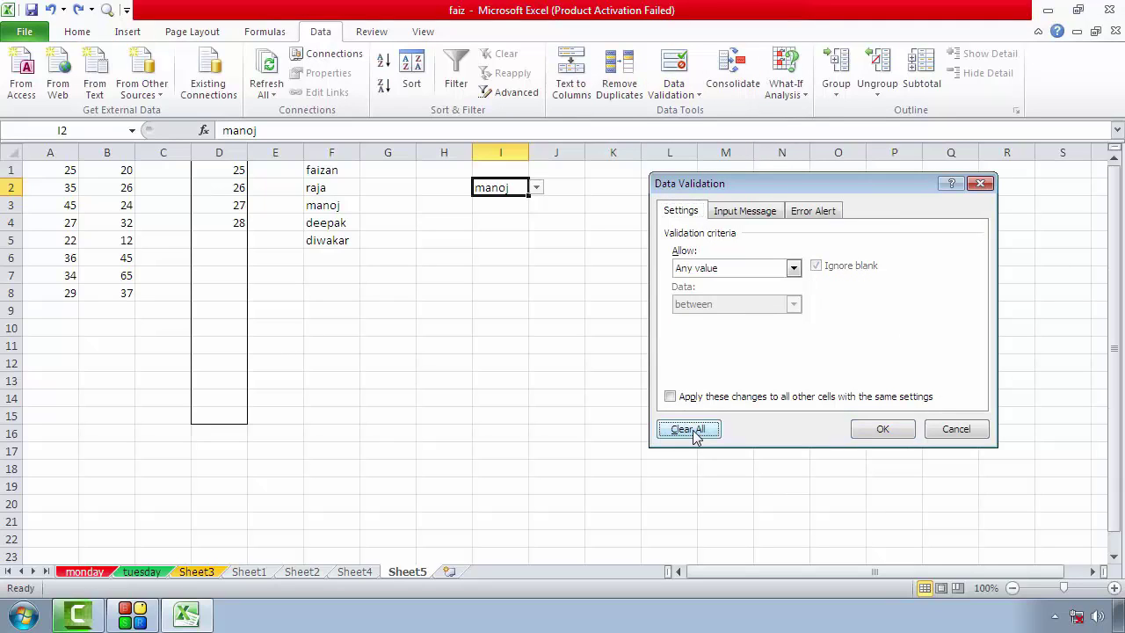
{"action": "left_click", "coordinate": [882, 429]}
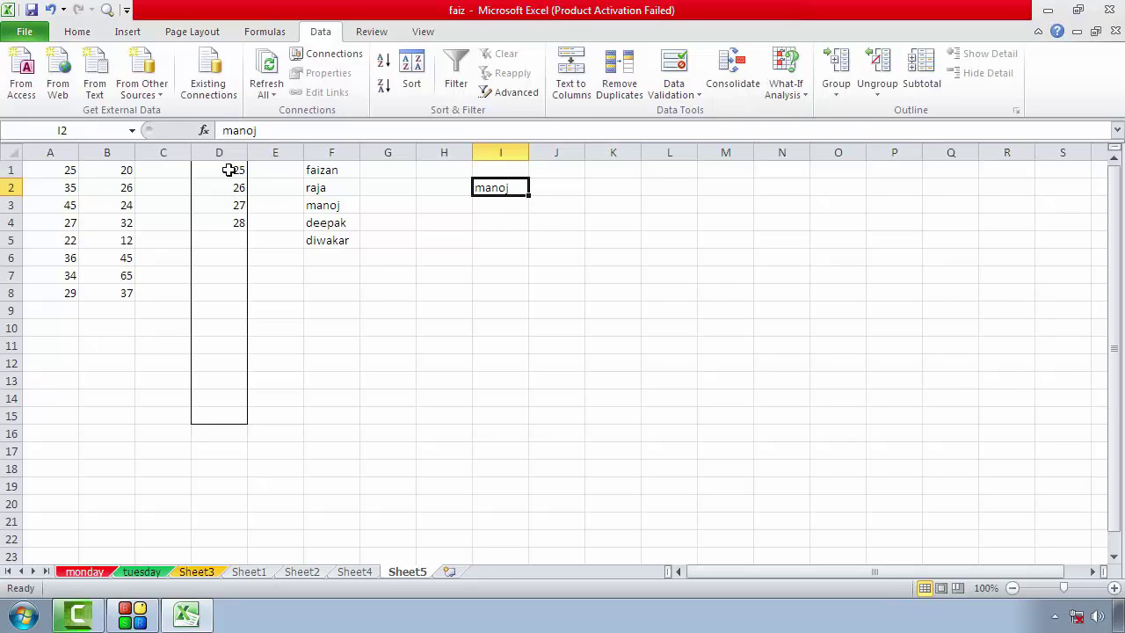
Select D1:D15 and clear its validation so it allows any value.
{"action": "left_click_drag", "start_coordinate": [229, 169], "coordinate": [231, 416]}
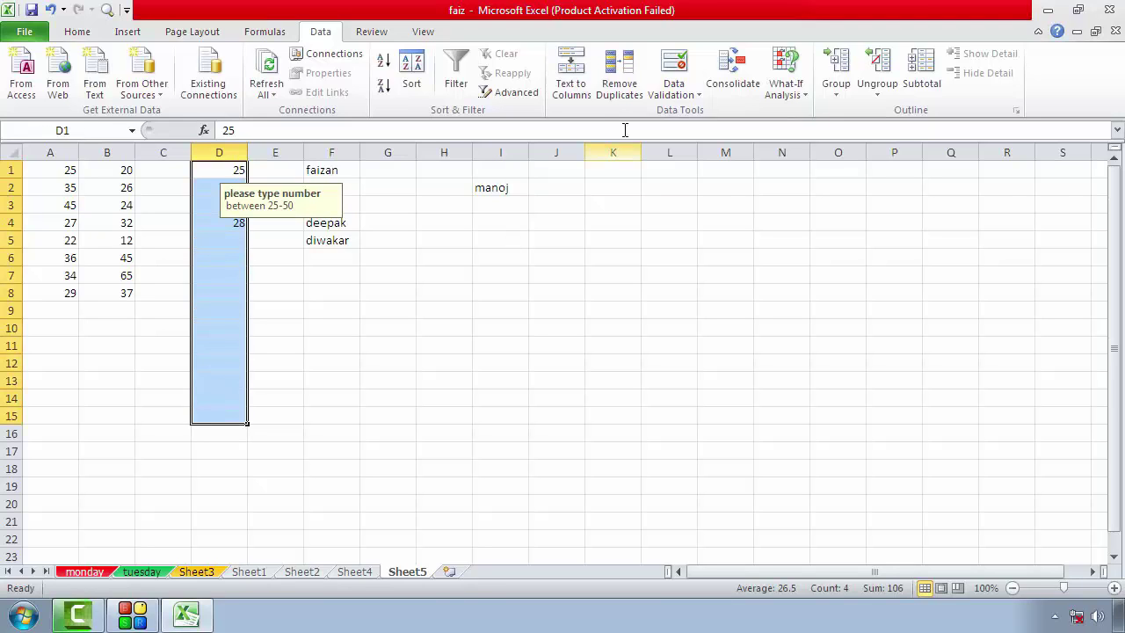
{"action": "left_click", "coordinate": [690, 100]}
{"action": "left_click", "coordinate": [695, 113]}
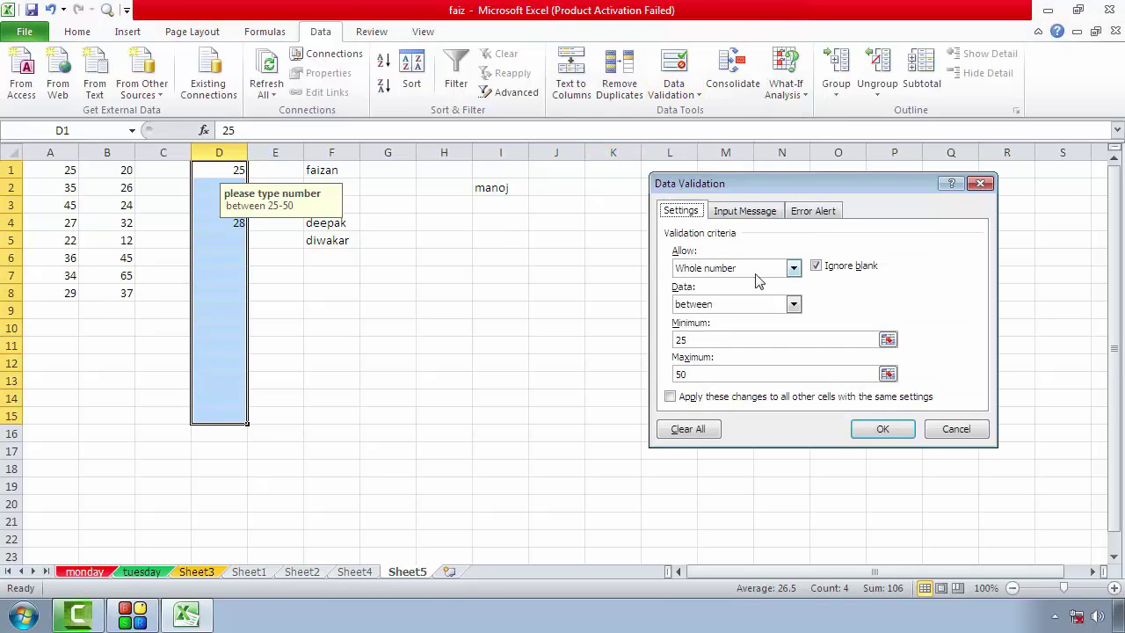
{"action": "left_click", "coordinate": [689, 429]}
{"action": "left_click", "coordinate": [879, 429]}
Enter the previously out-of-range value 22 in D5, then select the A1:B8 numbers.
{"action": "left_click", "coordinate": [482, 349]}
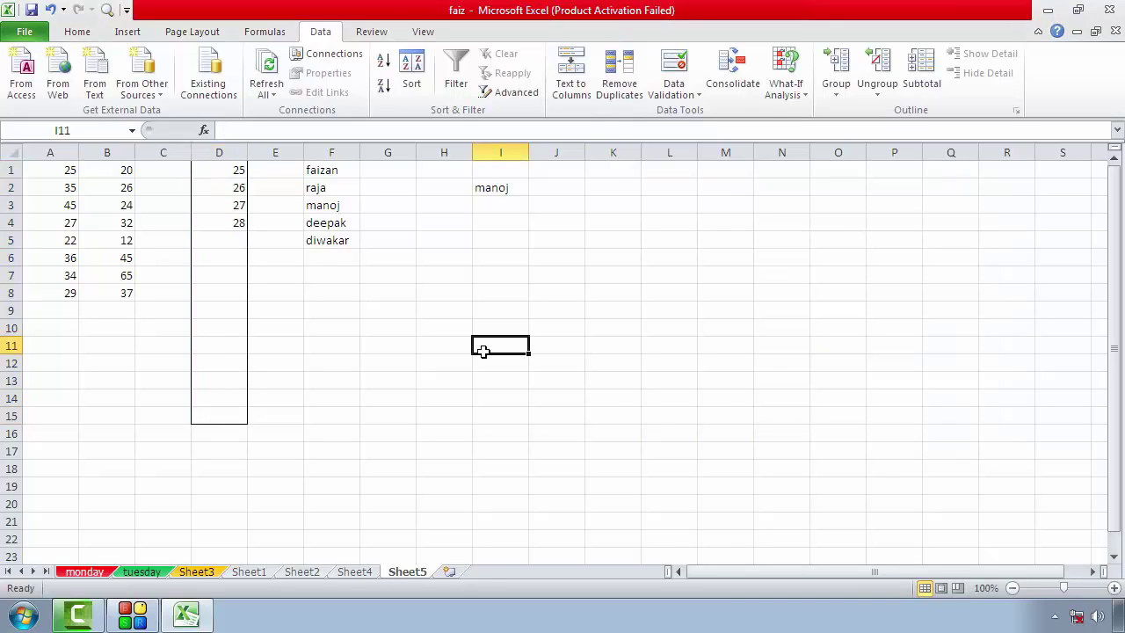
{"action": "left_click", "coordinate": [240, 238]}
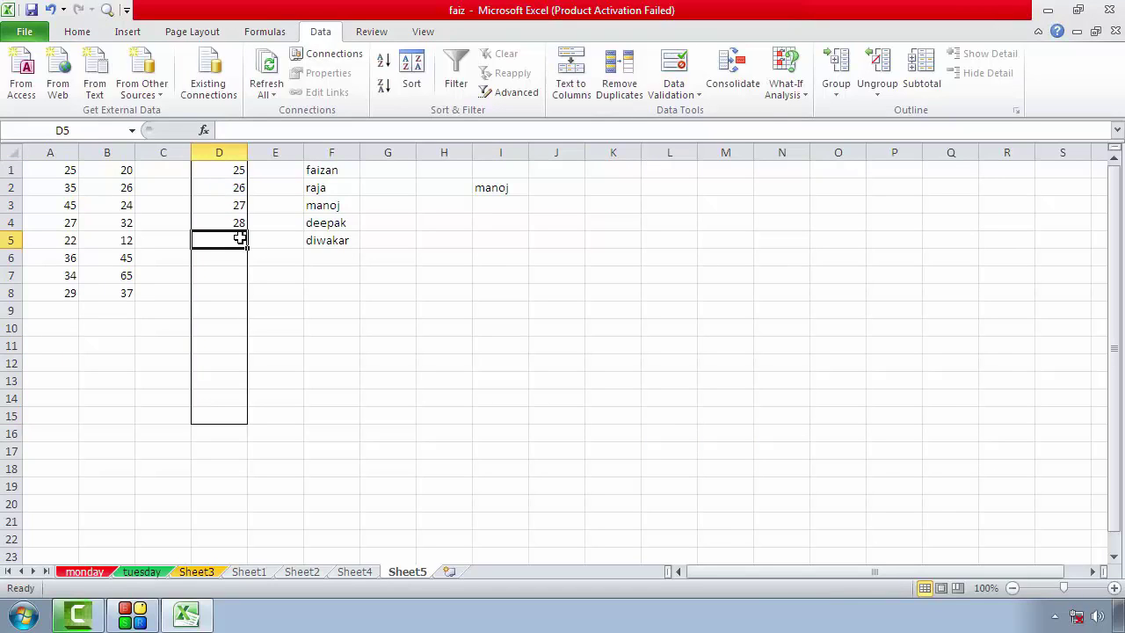
{"action": "type", "text": "22"}
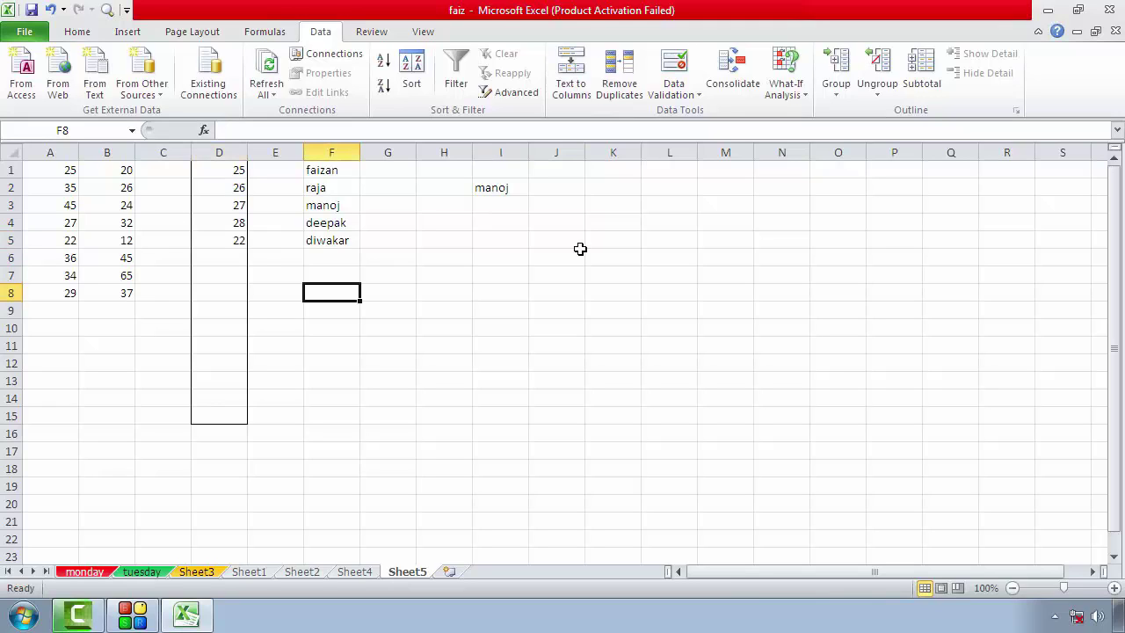
{"action": "left_click", "coordinate": [338, 171]}
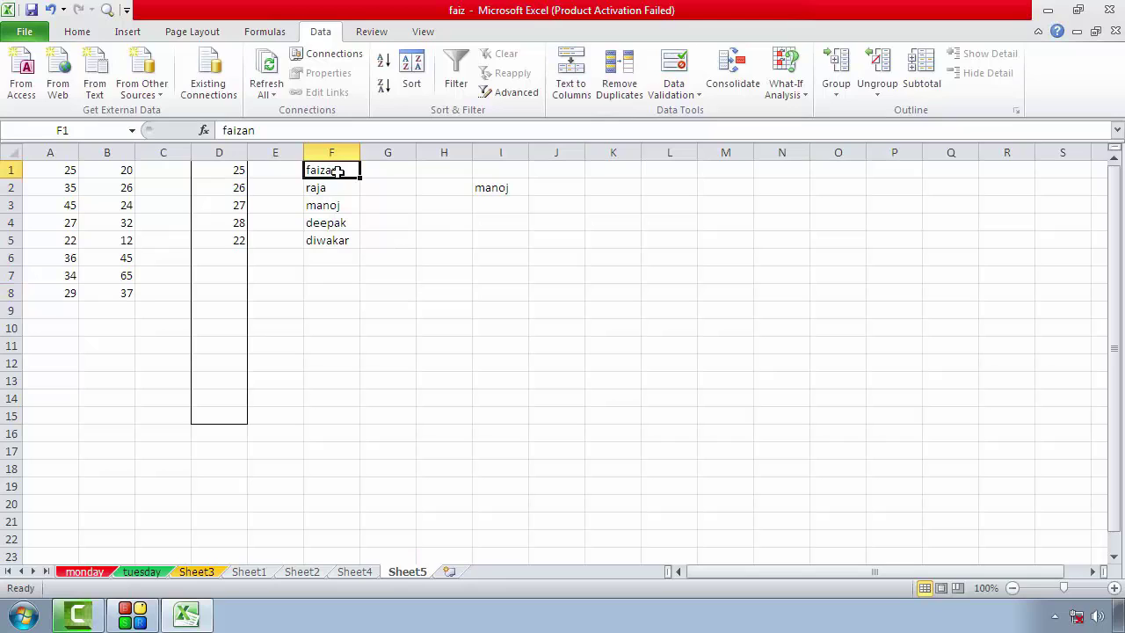
{"action": "left_click_drag", "start_coordinate": [67, 171], "coordinate": [113, 294]}
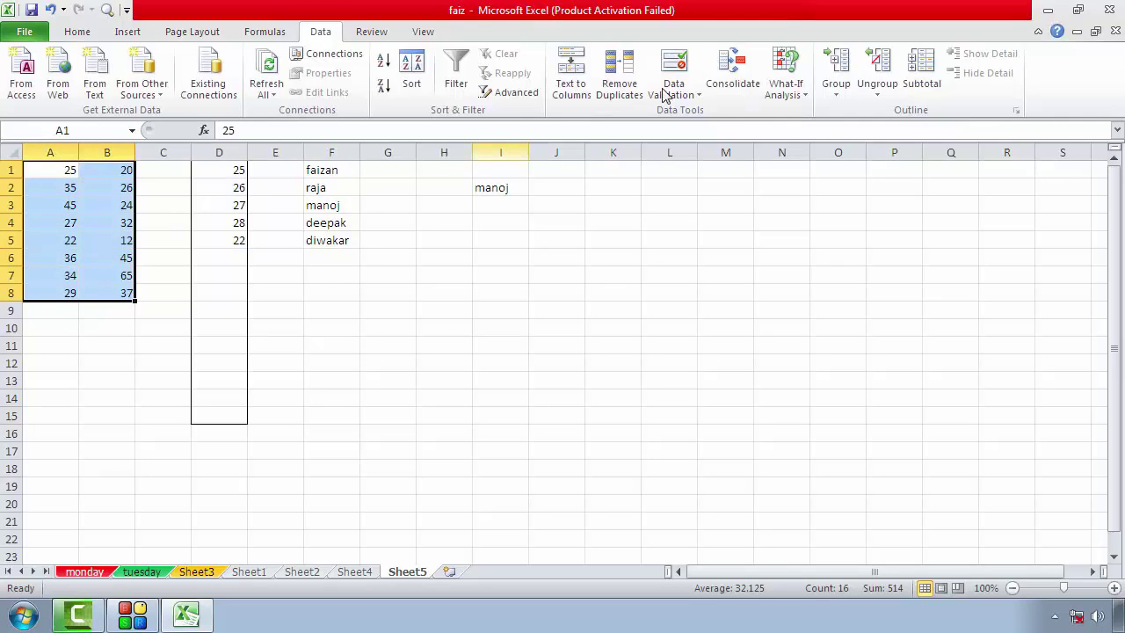
Start a Whole number validation rule for A1:B8, first trying equal to 25.
{"action": "left_click", "coordinate": [696, 97]}
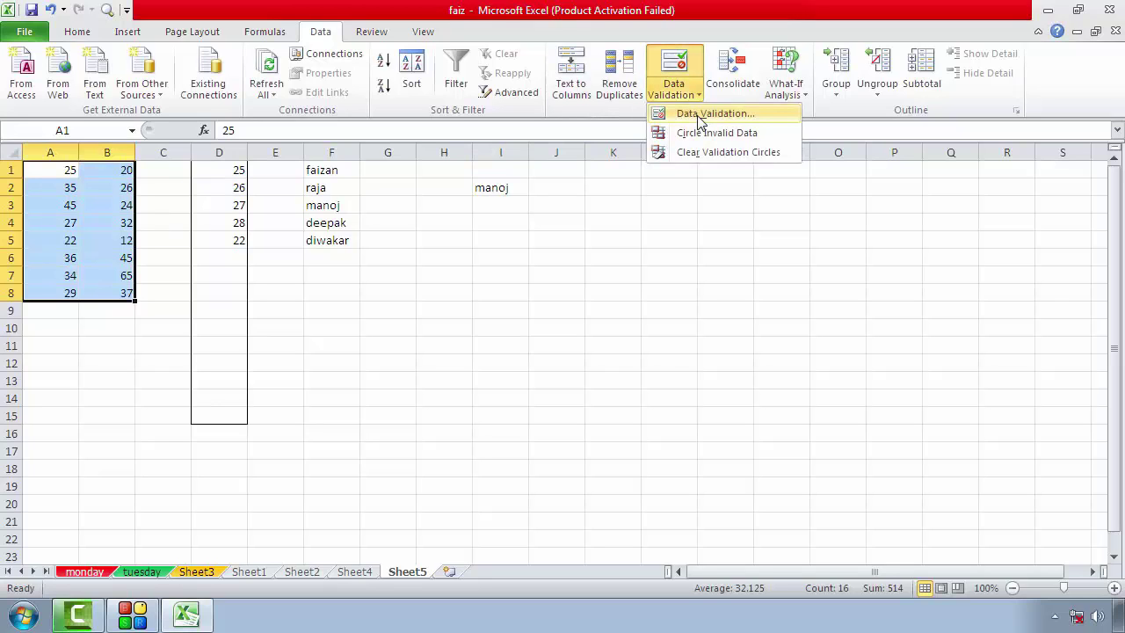
{"action": "left_click", "coordinate": [712, 114]}
{"action": "left_click", "coordinate": [793, 268]}
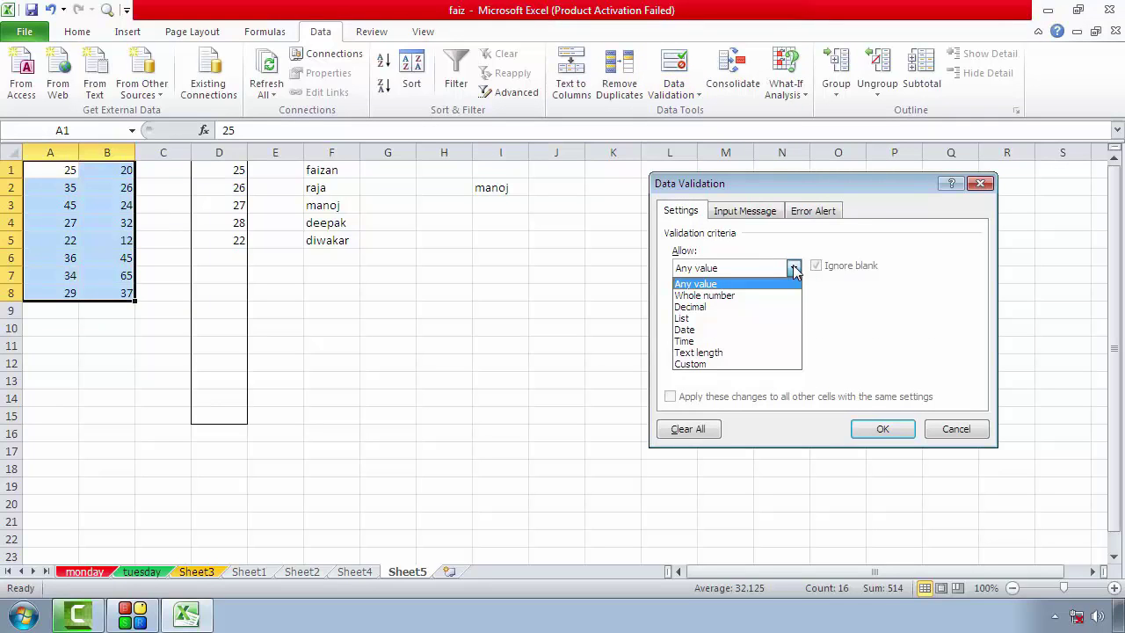
{"action": "left_click", "coordinate": [743, 298]}
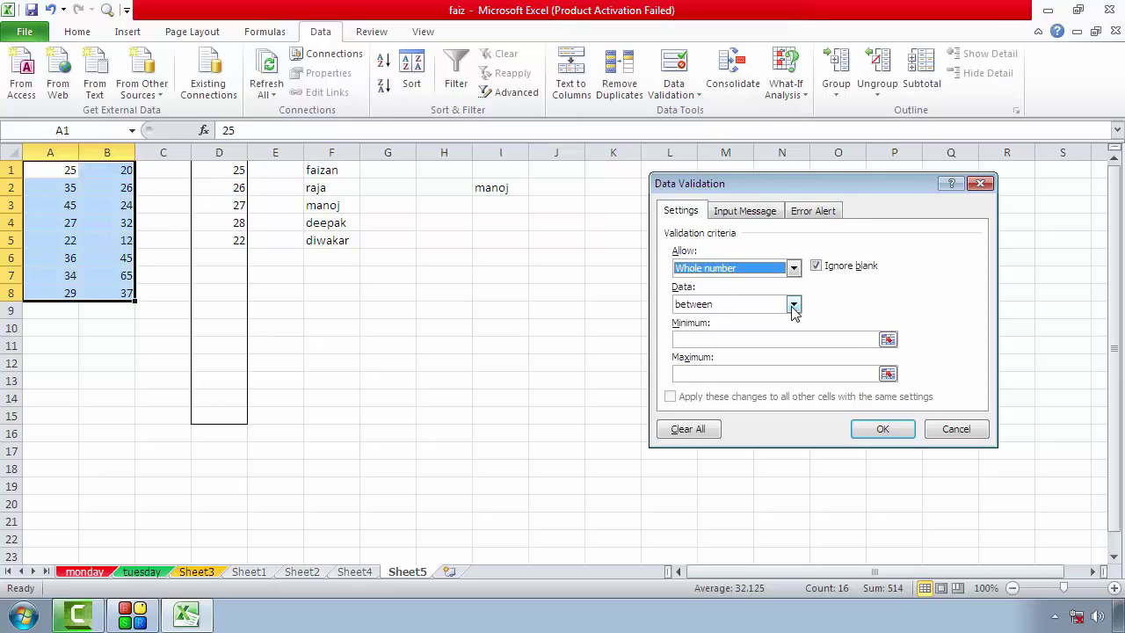
{"action": "left_click", "coordinate": [794, 305]}
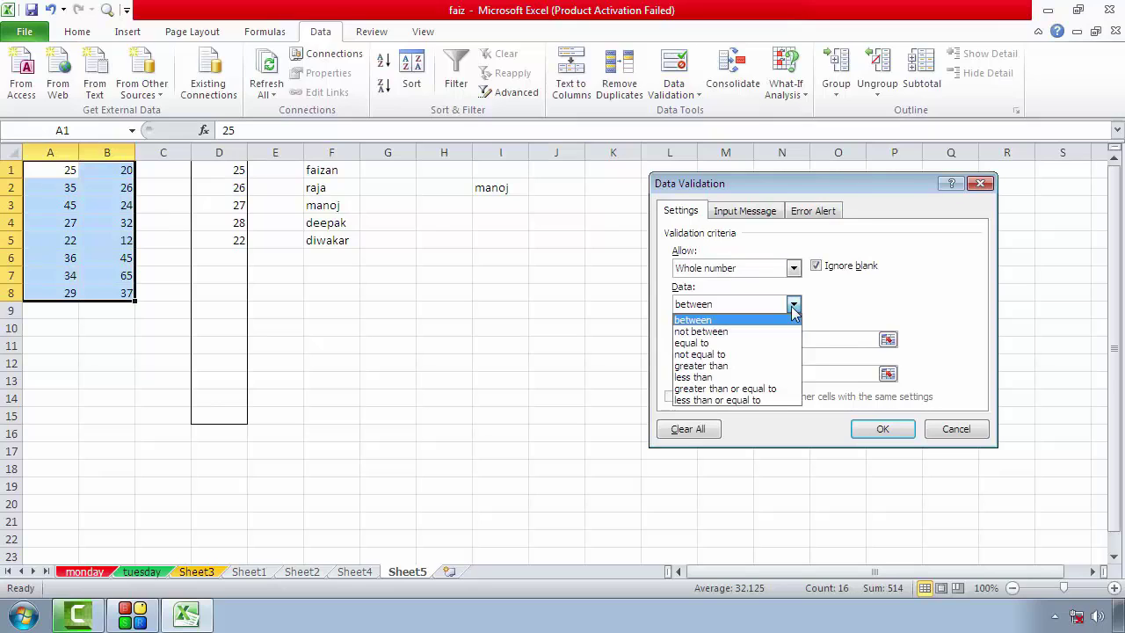
{"action": "left_click", "coordinate": [743, 343]}
{"action": "left_click", "coordinate": [740, 341]}
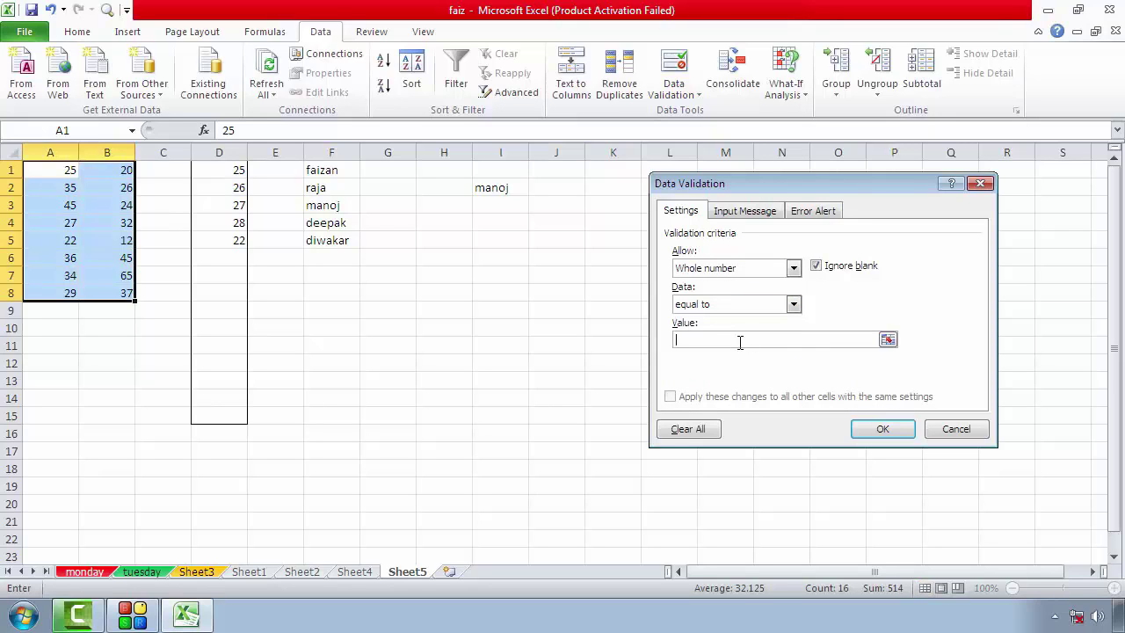
{"action": "type", "text": "2"}
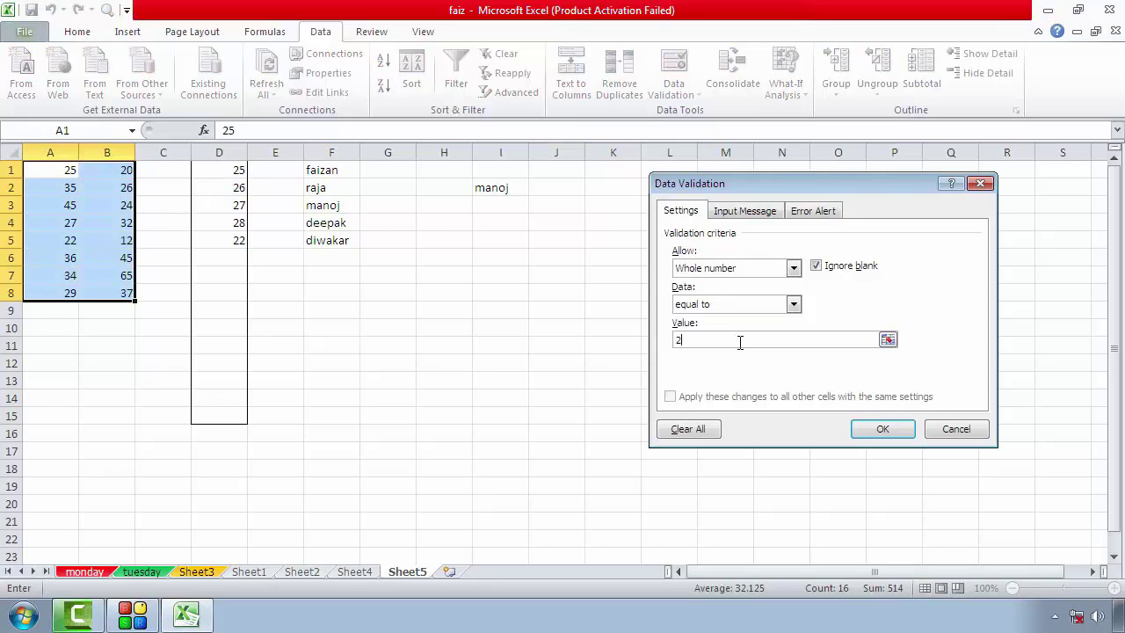
{"action": "type", "text": "5"}
Switch the condition to between with minimum 35 and maximum 50, and apply it.
{"action": "left_click", "coordinate": [794, 305]}
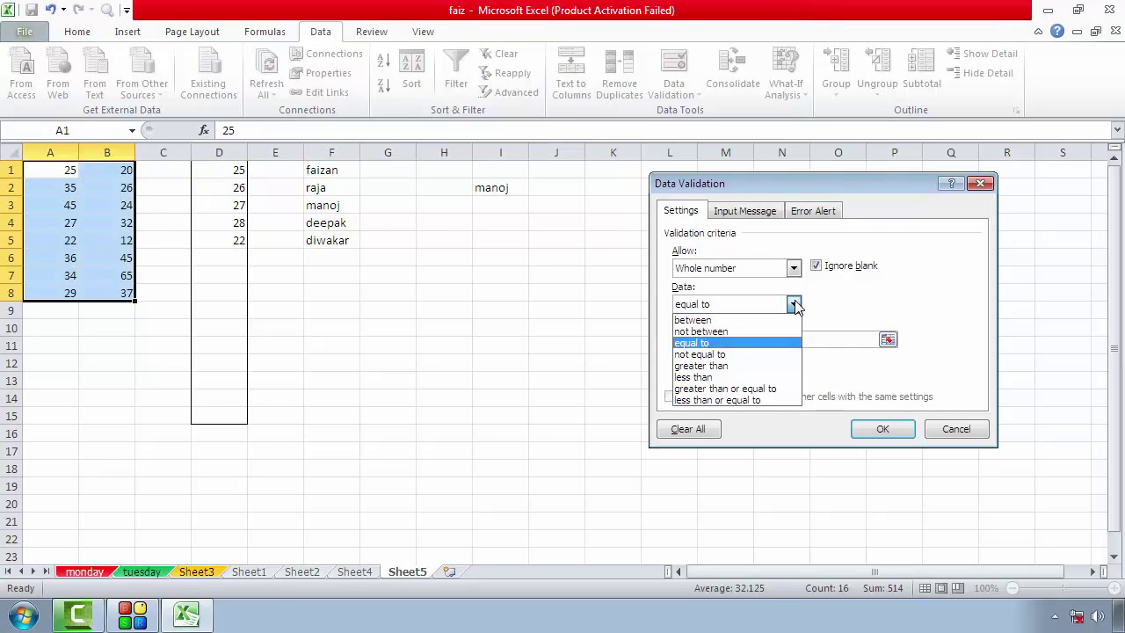
{"action": "left_click", "coordinate": [758, 320]}
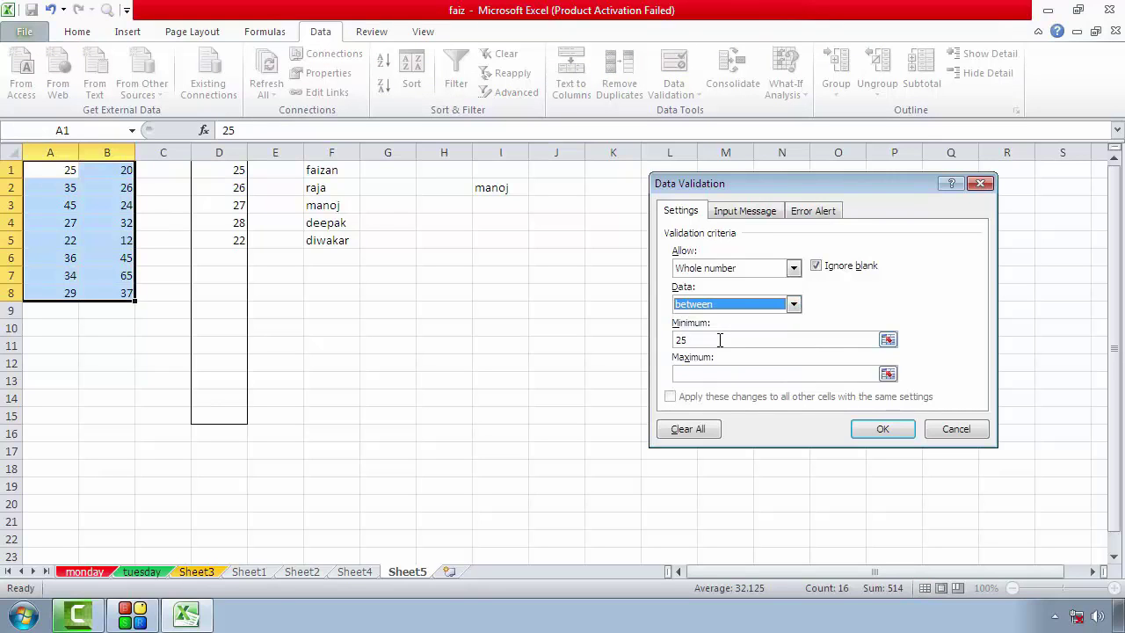
{"action": "left_click", "coordinate": [695, 339]}
{"action": "left_click_drag", "start_coordinate": [692, 340], "coordinate": [665, 342]}
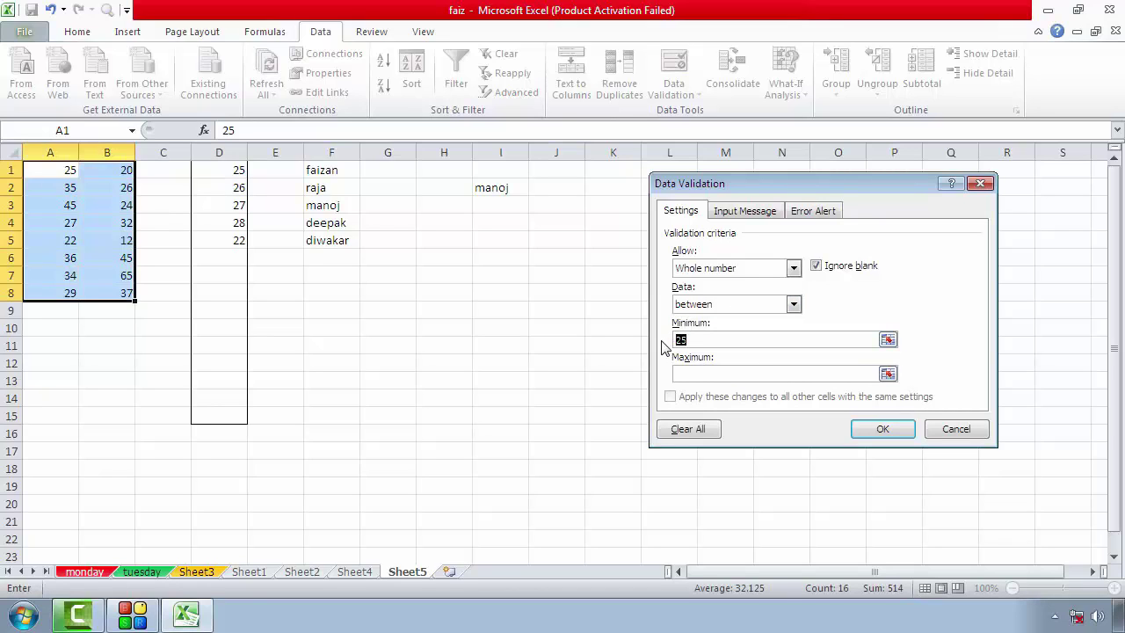
{"action": "type", "text": "35"}
{"action": "left_click", "coordinate": [767, 373]}
{"action": "type", "text": "50"}
{"action": "left_click", "coordinate": [883, 429]}
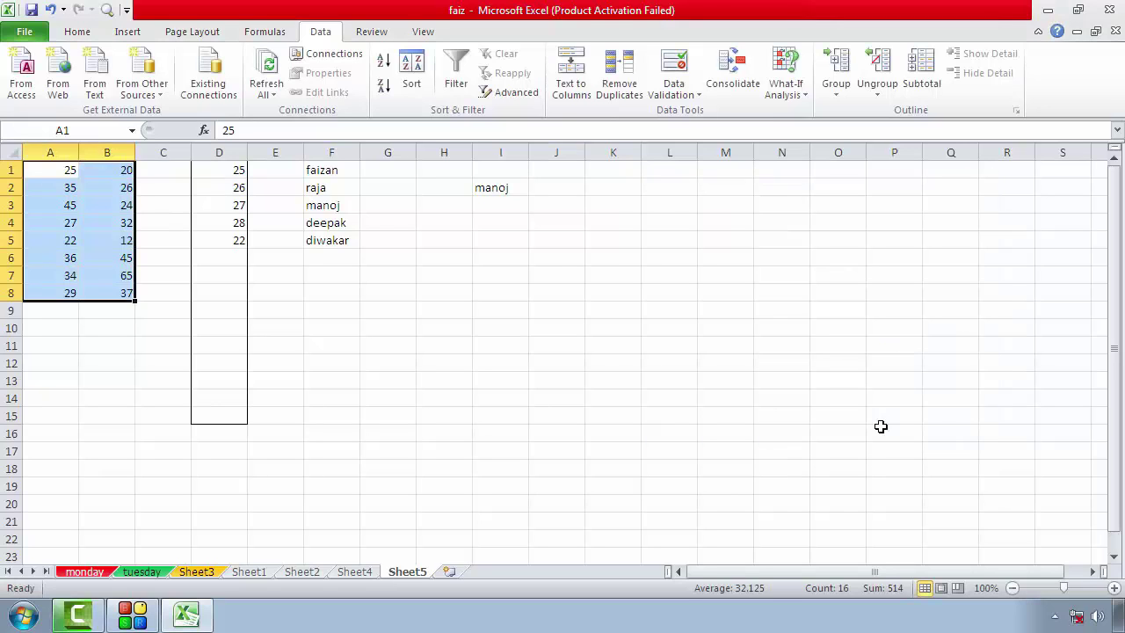
Reselect the number block in A1:B8 and open the Data Validation dropdown.
{"action": "mouse_move", "coordinate": [56, 168]}
{"action": "left_mouse_down"}
{"action": "mouse_move", "coordinate": [102, 199]}
{"action": "mouse_move", "coordinate": [106, 309]}
{"action": "left_mouse_up"}
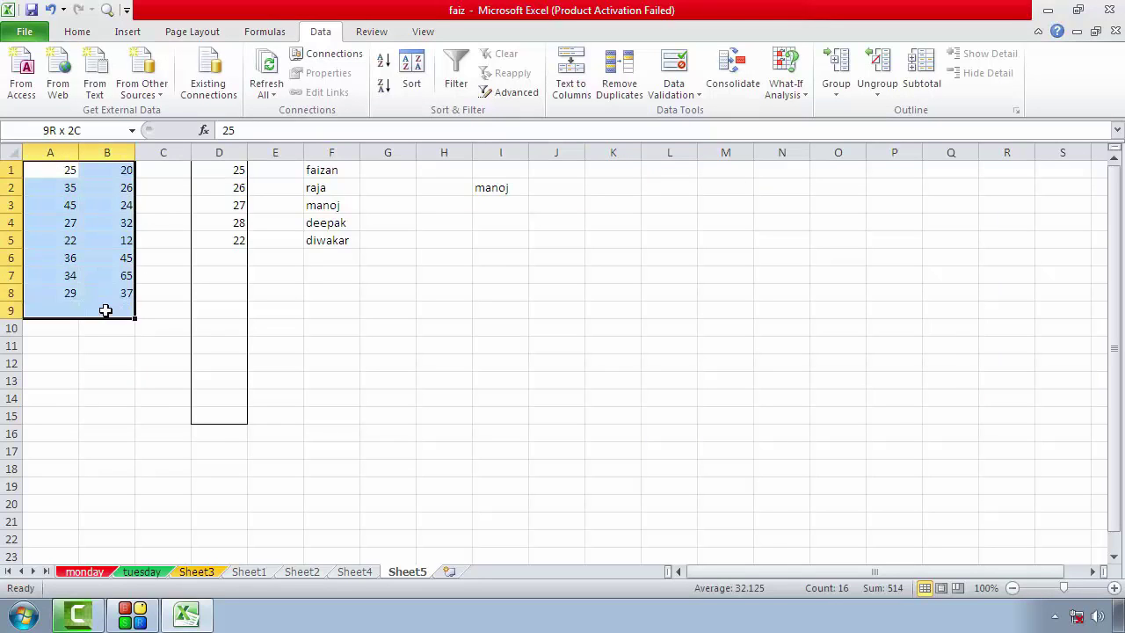
{"action": "left_click", "coordinate": [162, 310]}
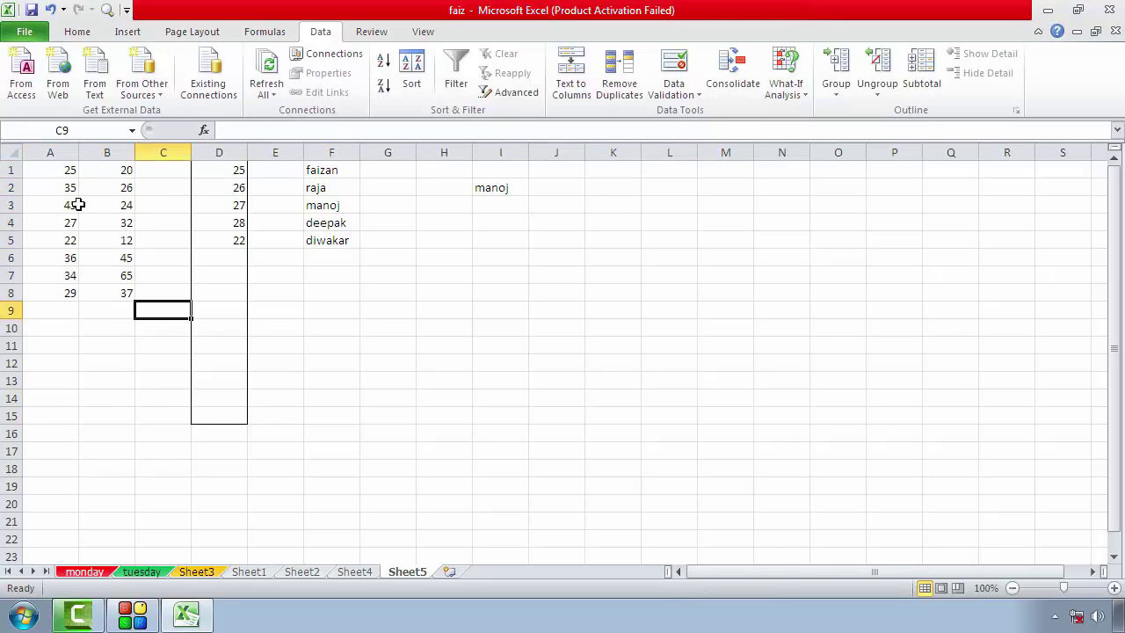
{"action": "mouse_move", "coordinate": [61, 169]}
{"action": "left_mouse_down"}
{"action": "mouse_move", "coordinate": [104, 244]}
{"action": "mouse_move", "coordinate": [104, 290]}
{"action": "left_mouse_up"}
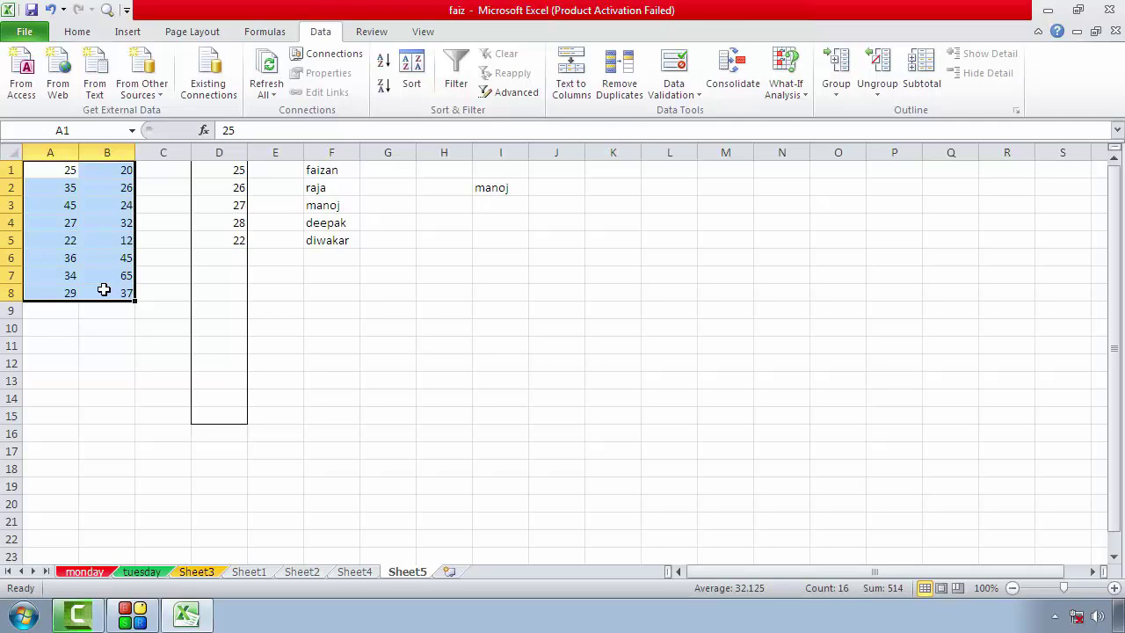
{"action": "left_click", "coordinate": [699, 97]}
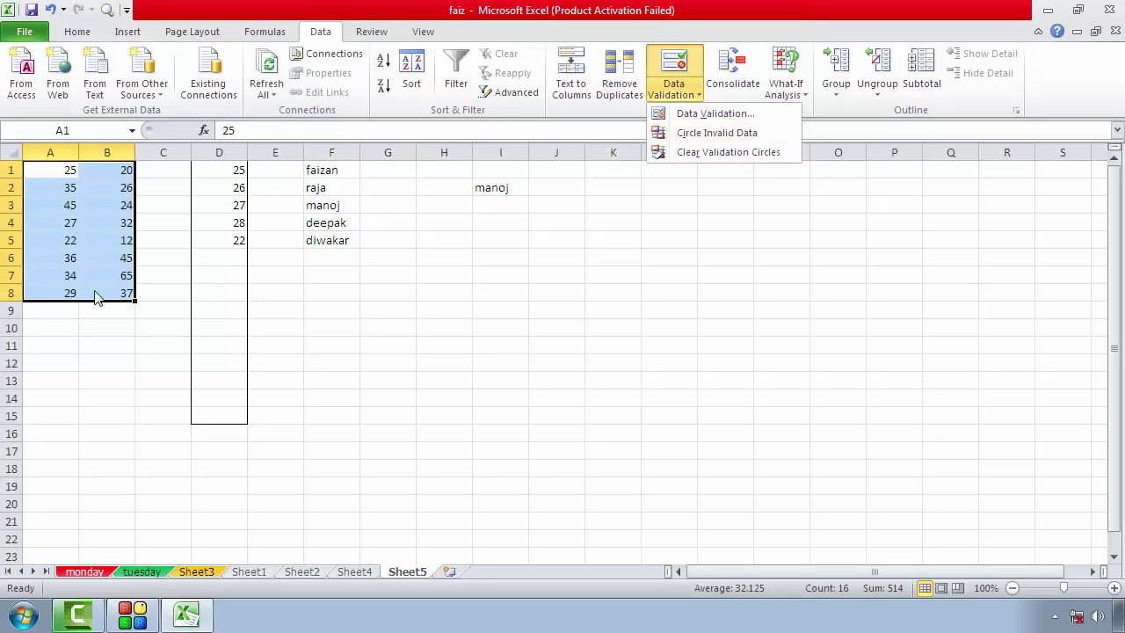
Circle the invalid values in A1:B8 in red, then clear the circles.
{"action": "left_click", "coordinate": [705, 141]}
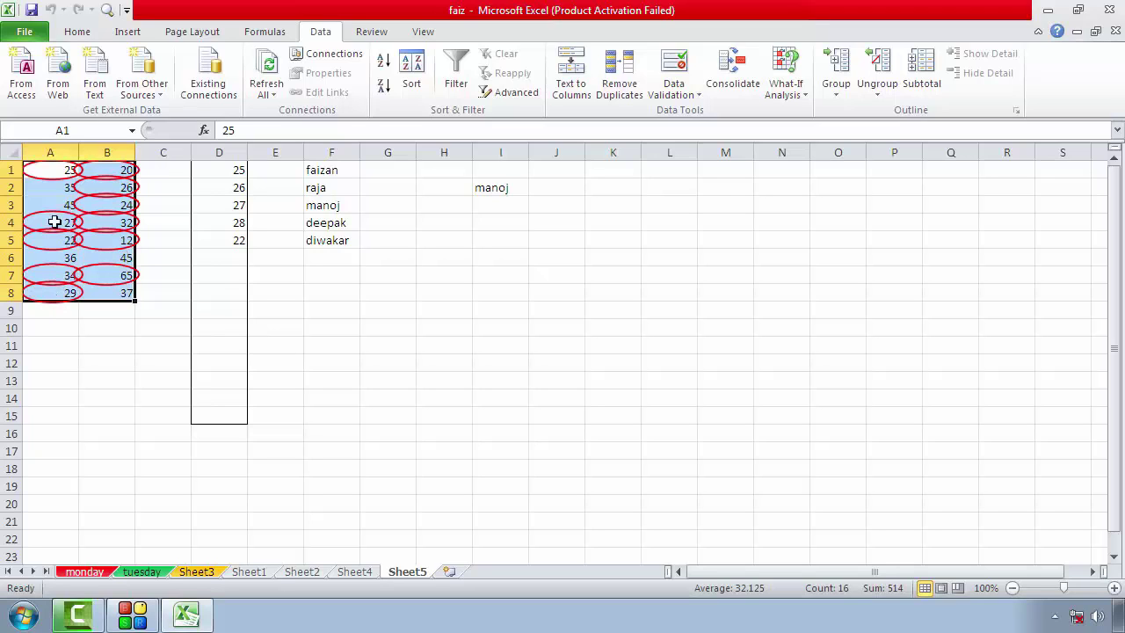
{"action": "left_click", "coordinate": [699, 95]}
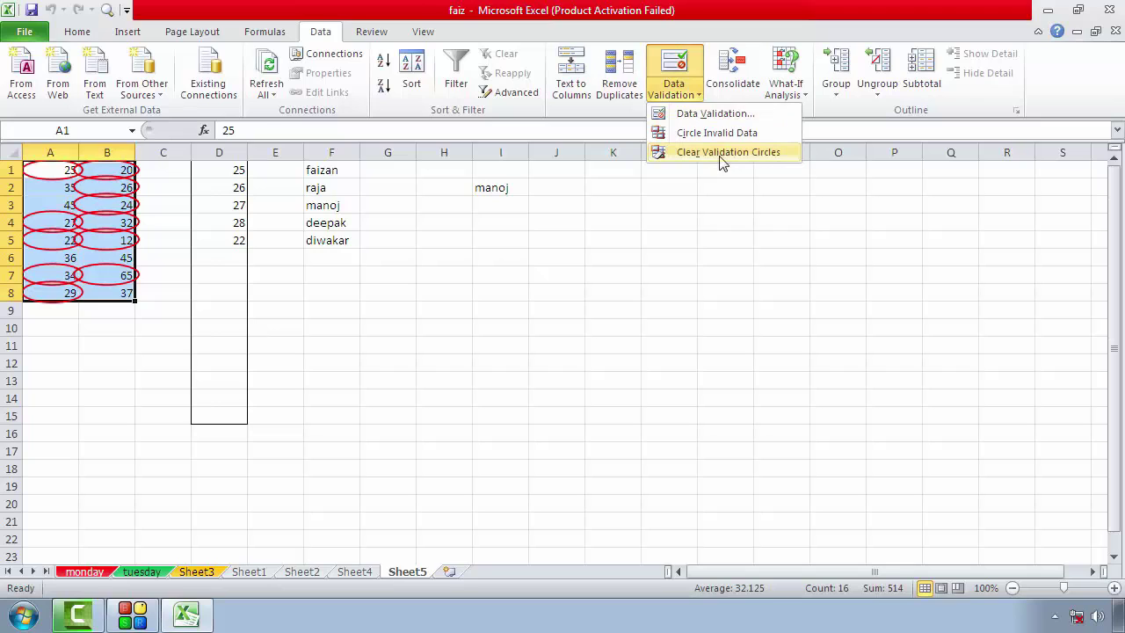
{"action": "left_click", "coordinate": [721, 155]}
Circle the invalid data once more, clear the circles again, and reselect A1:B8.
{"action": "left_click", "coordinate": [699, 95]}
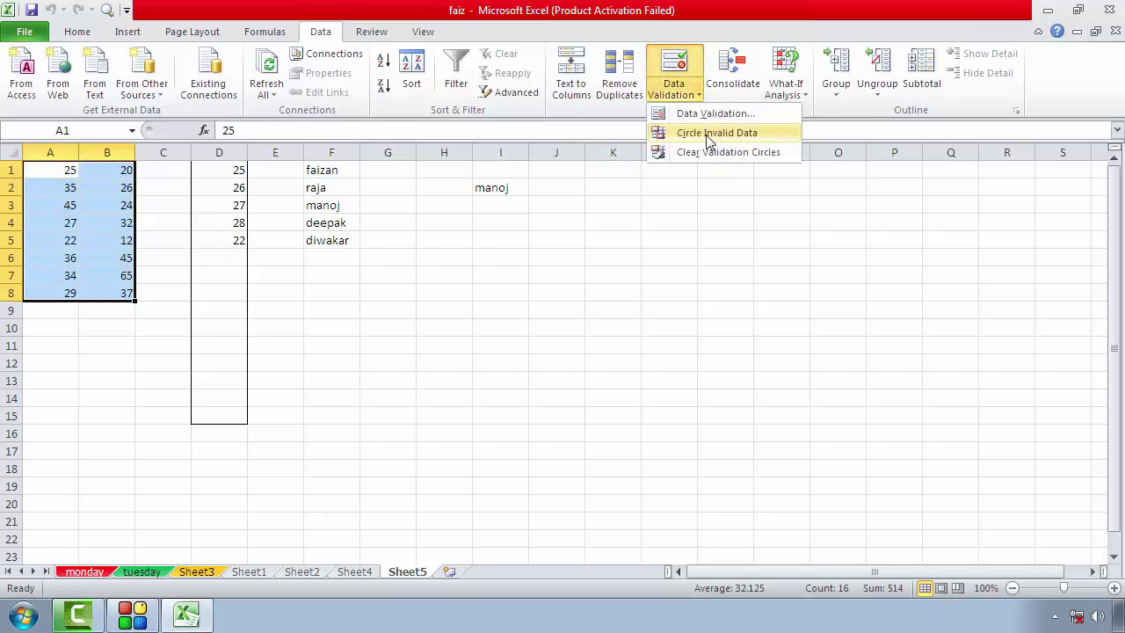
{"action": "left_click", "coordinate": [708, 133]}
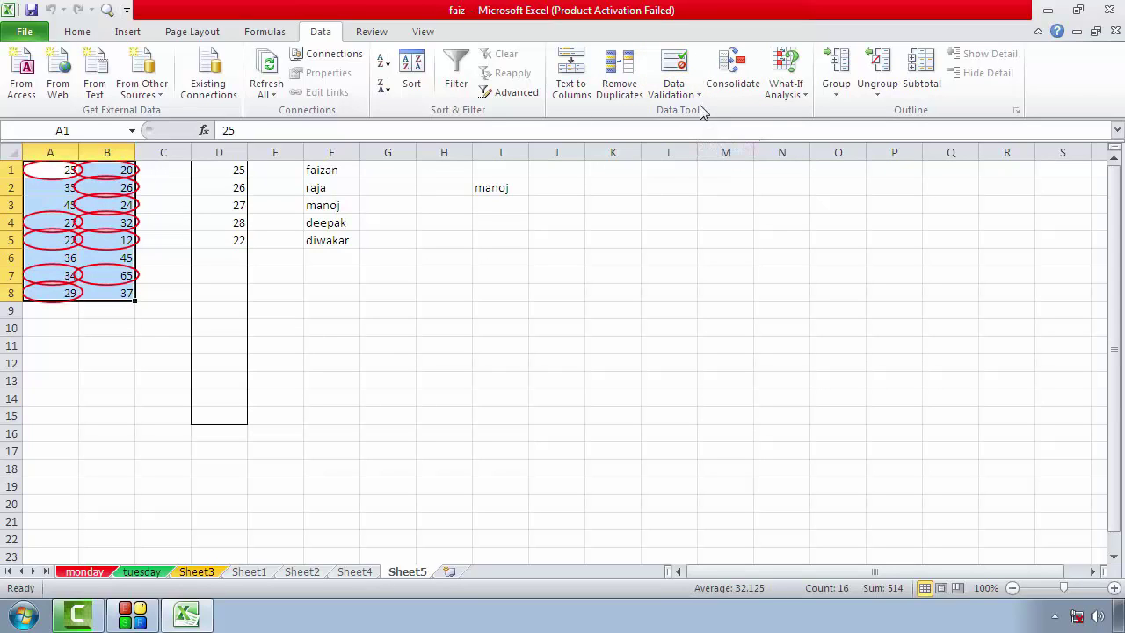
{"action": "left_click", "coordinate": [698, 95]}
{"action": "left_click", "coordinate": [710, 153]}
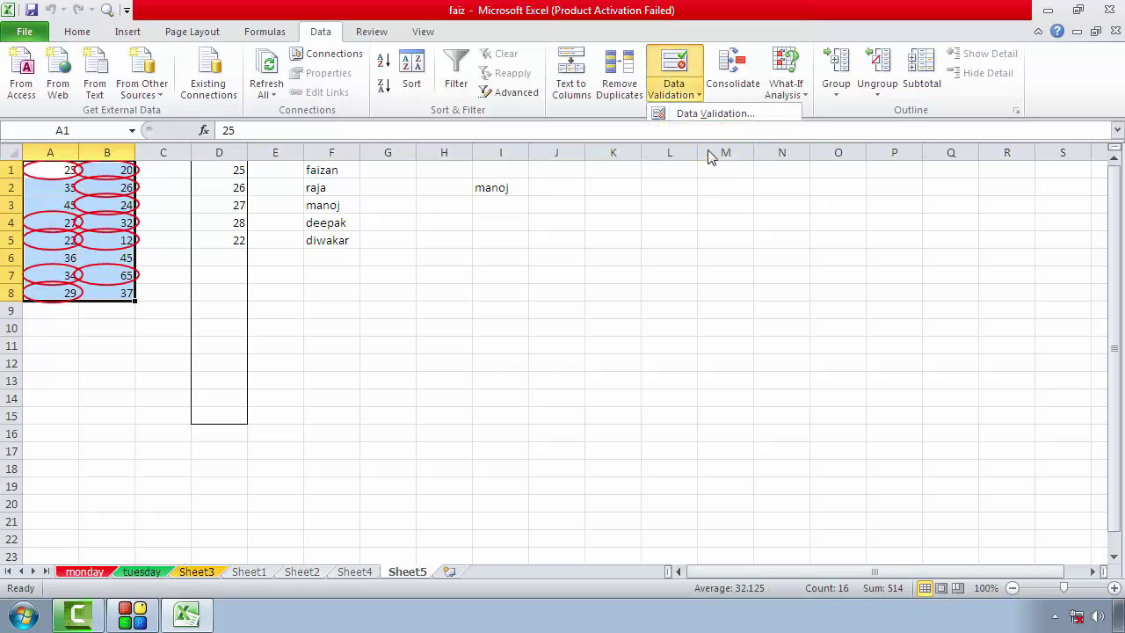
{"action": "left_click_drag", "start_coordinate": [57, 175], "coordinate": [110, 293]}
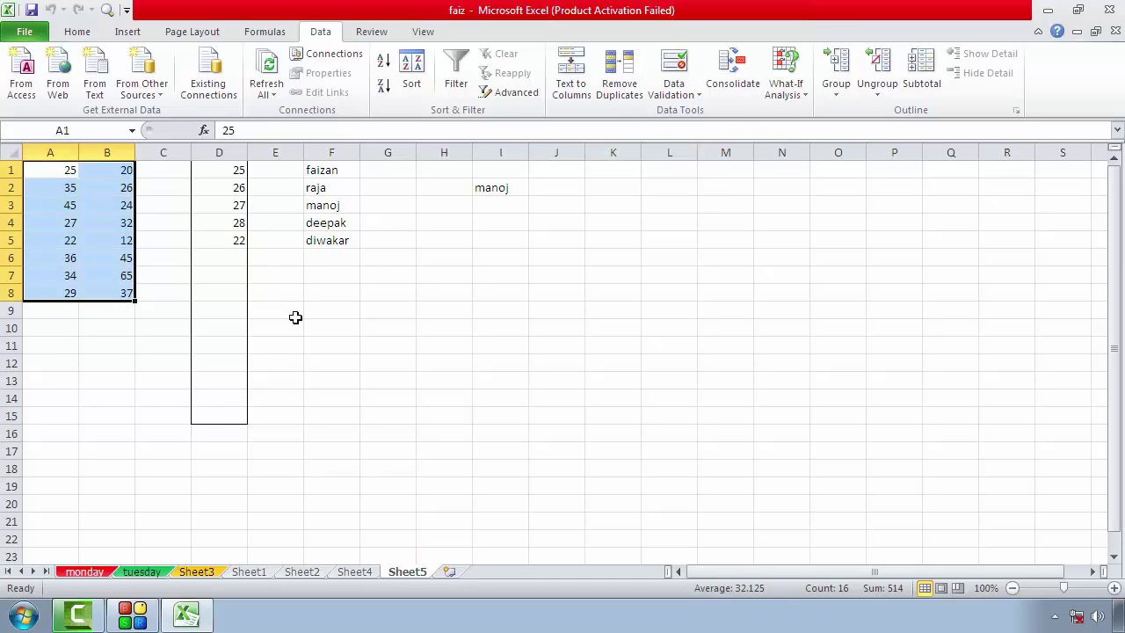
Clear All to remove the whole-number 35–50 rule from A1:B8.
{"action": "left_click", "coordinate": [674, 88]}
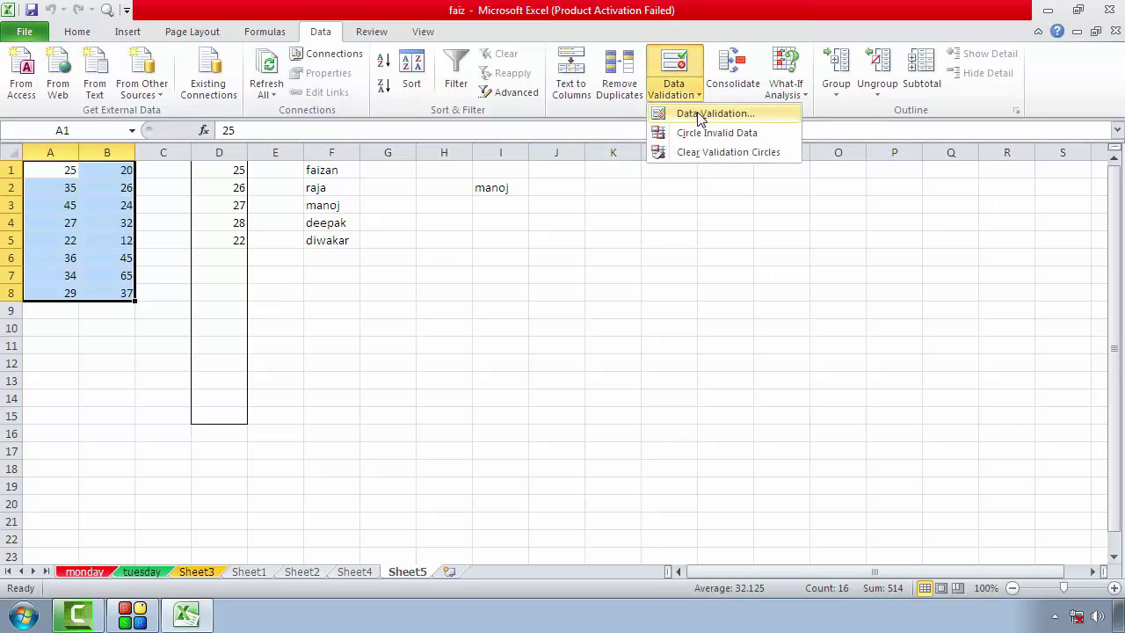
{"action": "left_click", "coordinate": [701, 113]}
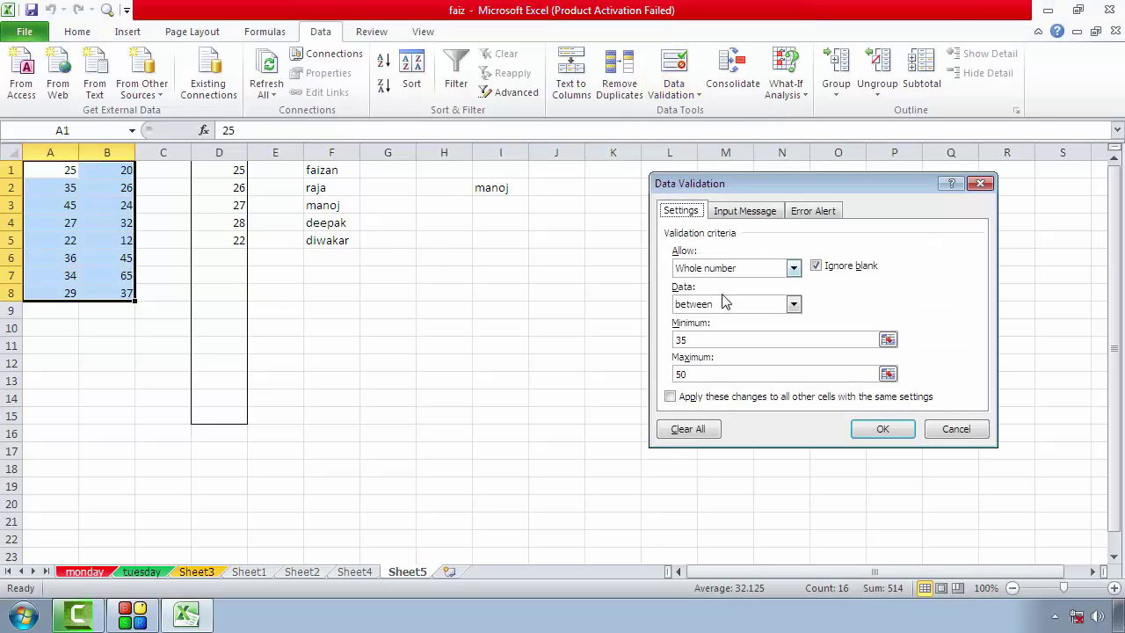
{"action": "left_click", "coordinate": [688, 431]}
{"action": "left_click", "coordinate": [855, 428]}
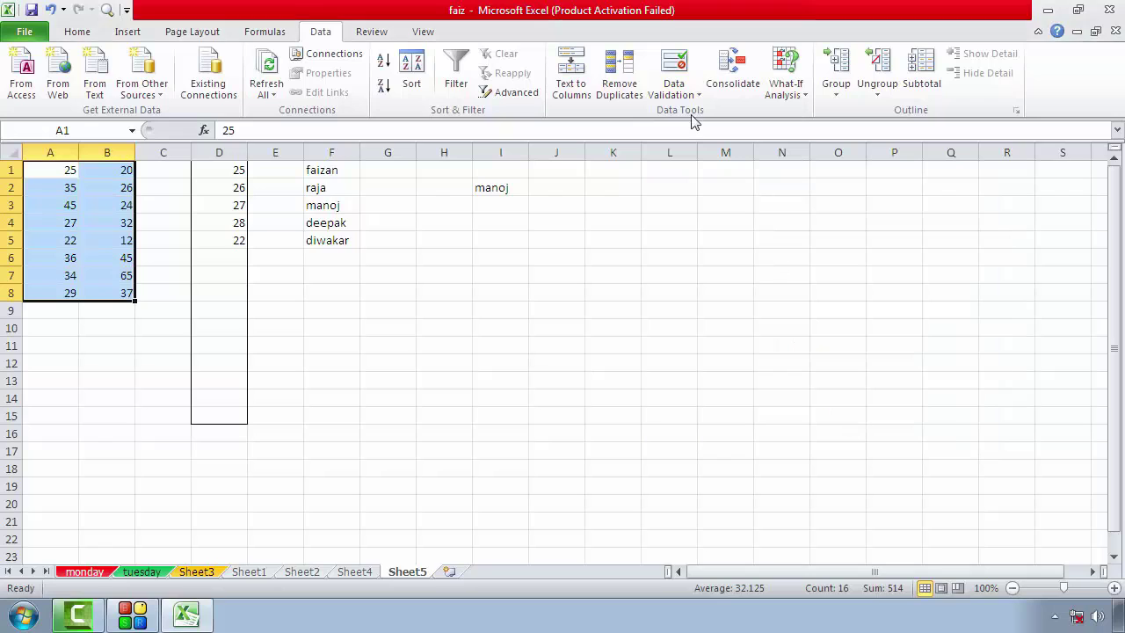
Check the Data Validation menu again, reselect A1:B8, and leave E9 active.
{"action": "left_click", "coordinate": [674, 88]}
{"action": "left_click", "coordinate": [716, 130]}
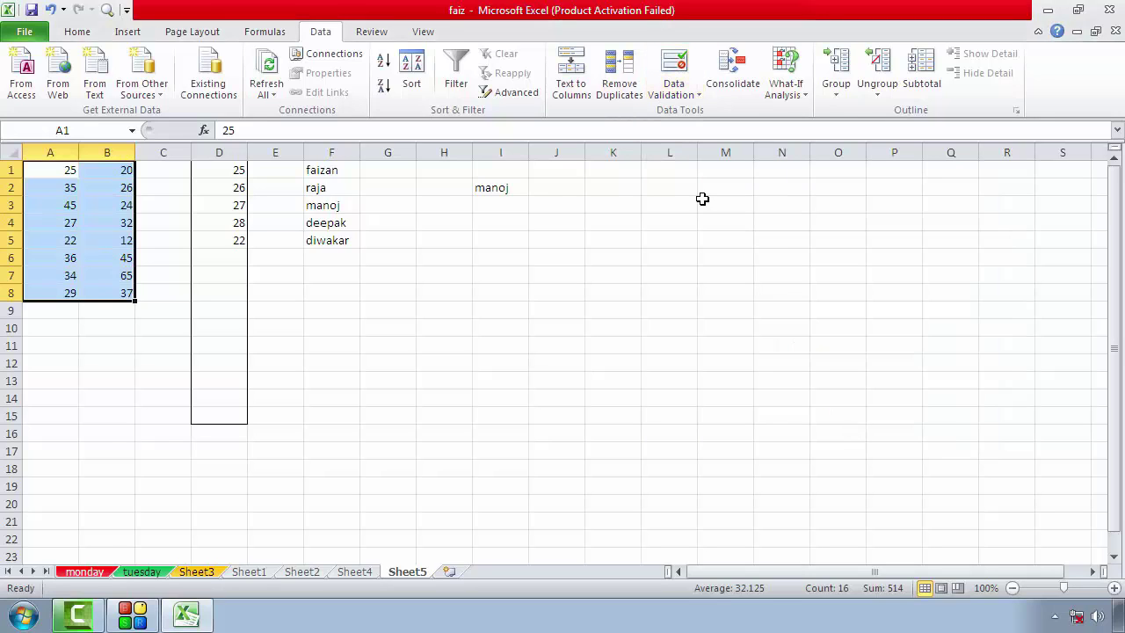
{"action": "left_click", "coordinate": [521, 214]}
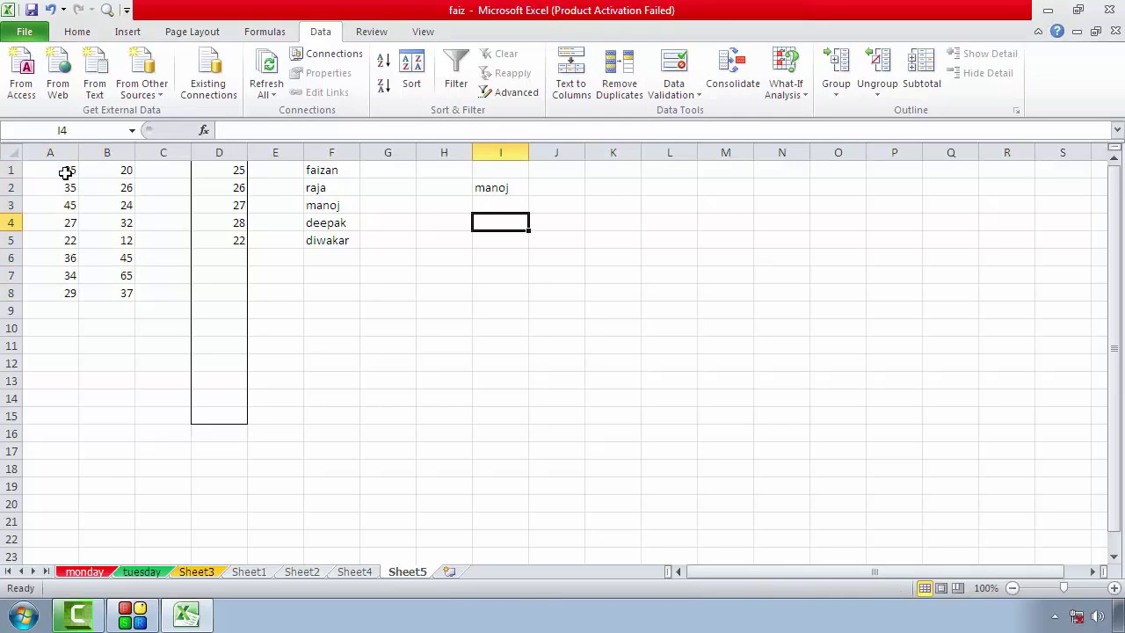
{"action": "left_click_drag", "start_coordinate": [65, 171], "coordinate": [116, 290]}
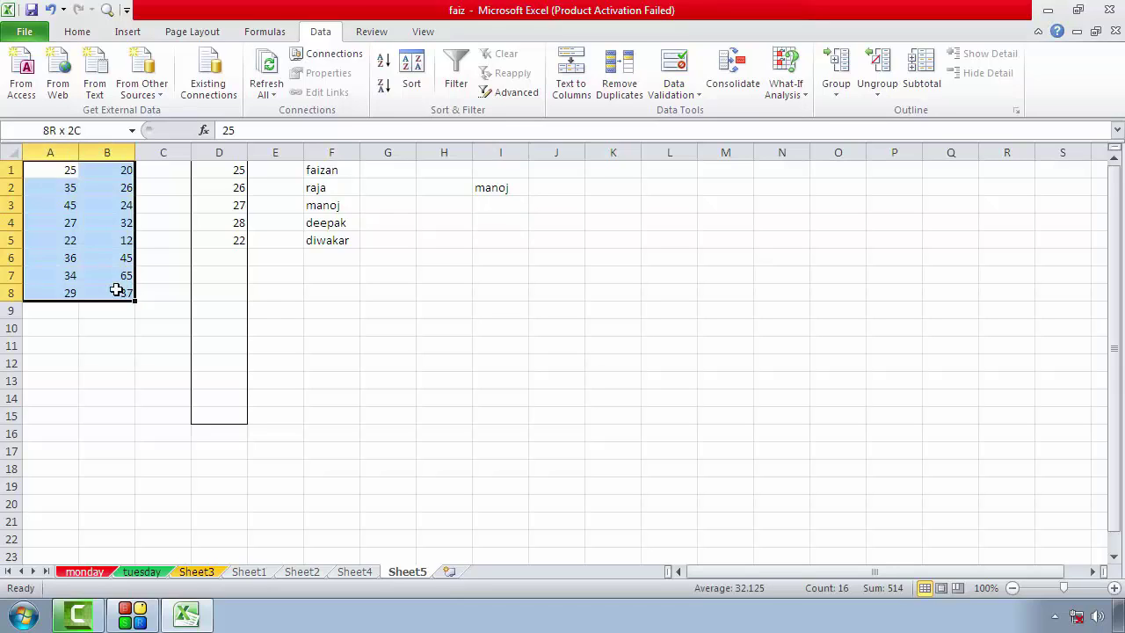
{"action": "left_click", "coordinate": [268, 307]}
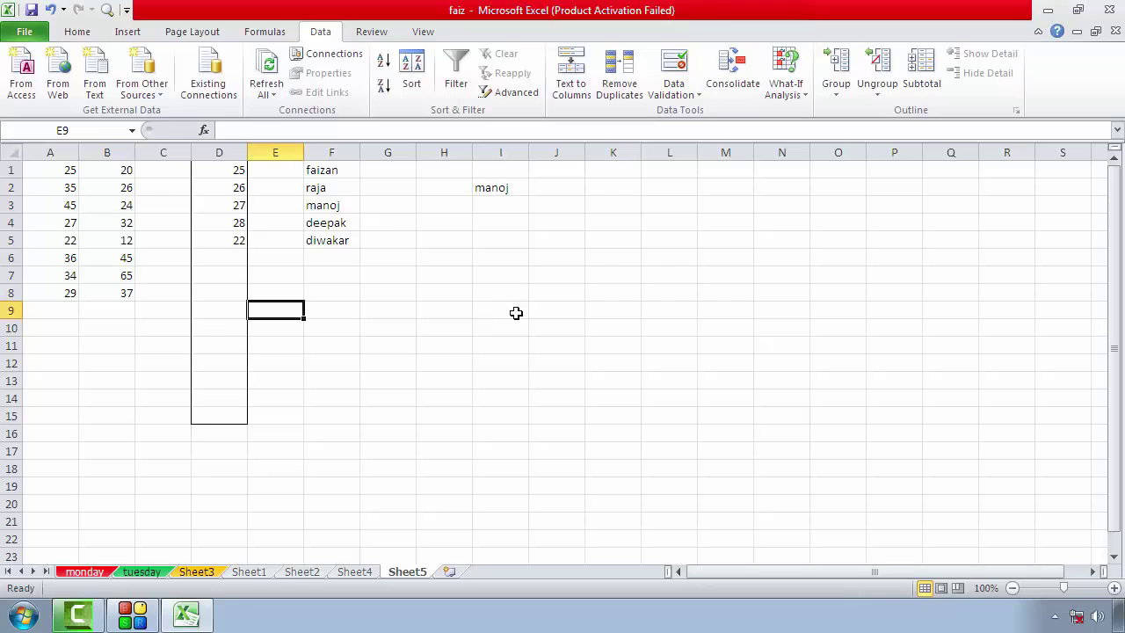
{"action": "left_click", "coordinate": [675, 88]}
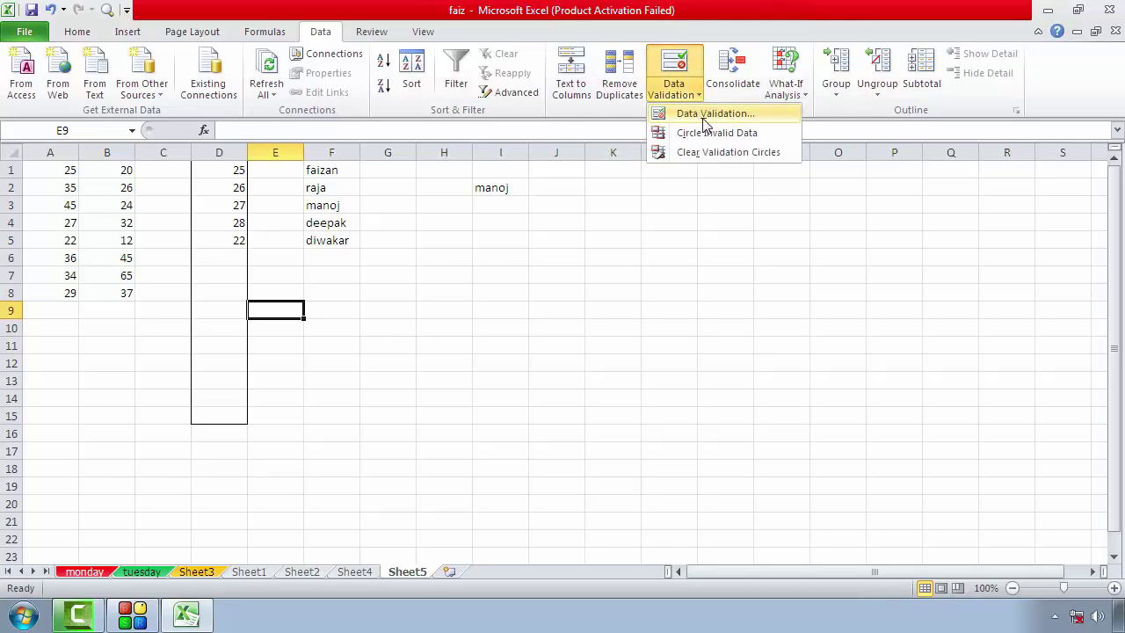
{"action": "left_click", "coordinate": [703, 119]}
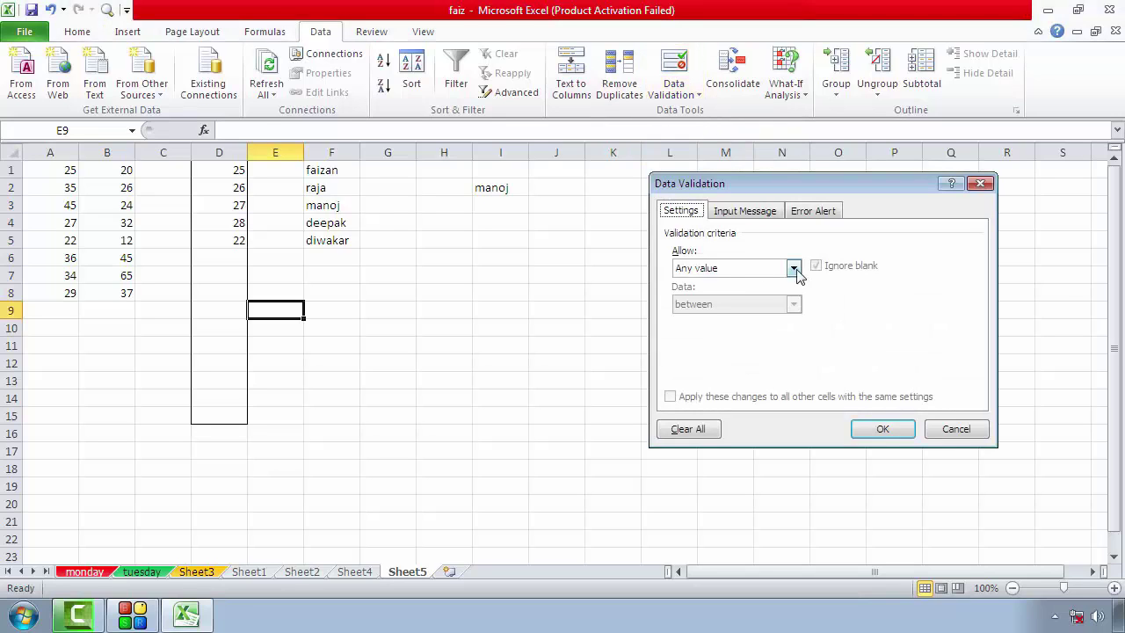
{"action": "left_click", "coordinate": [794, 268]}
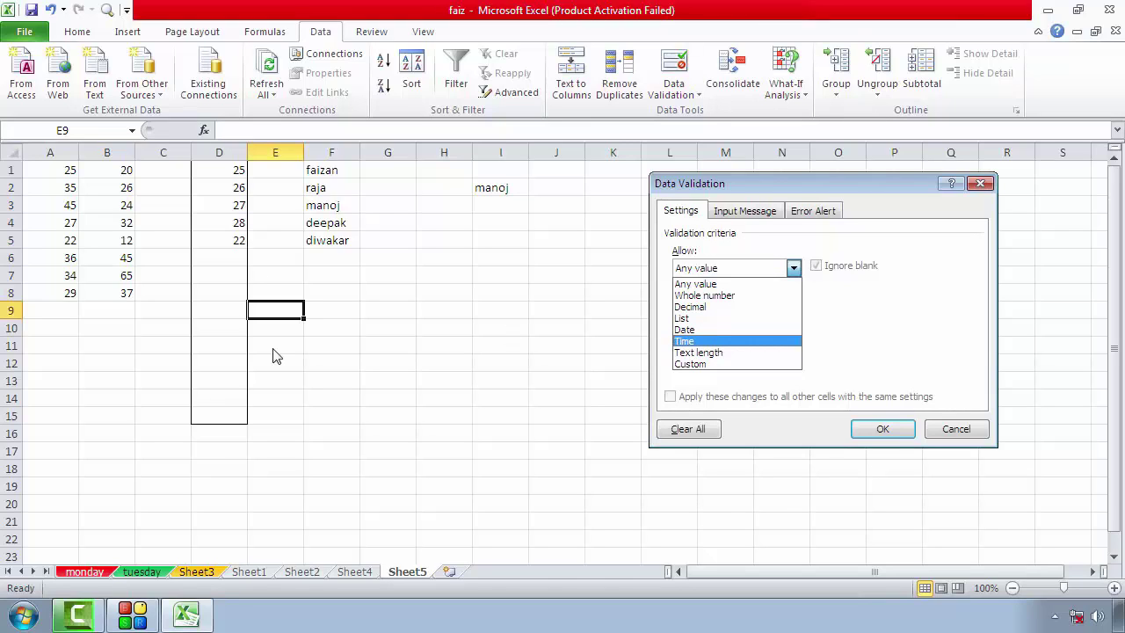
{"action": "left_click", "coordinate": [694, 329]}
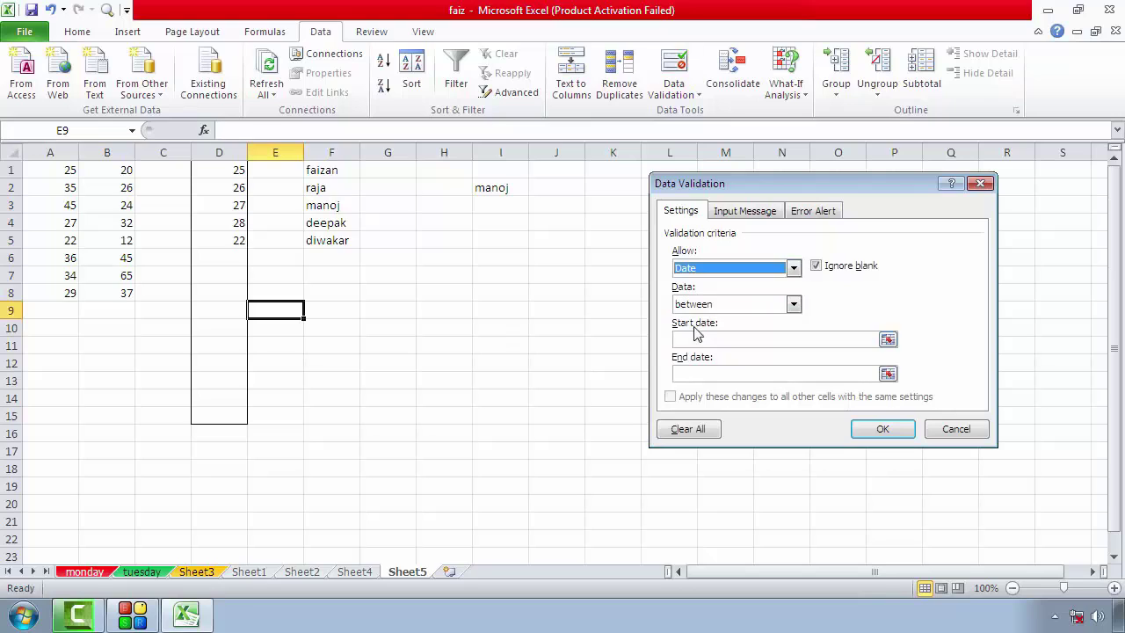
{"action": "left_click", "coordinate": [792, 304]}
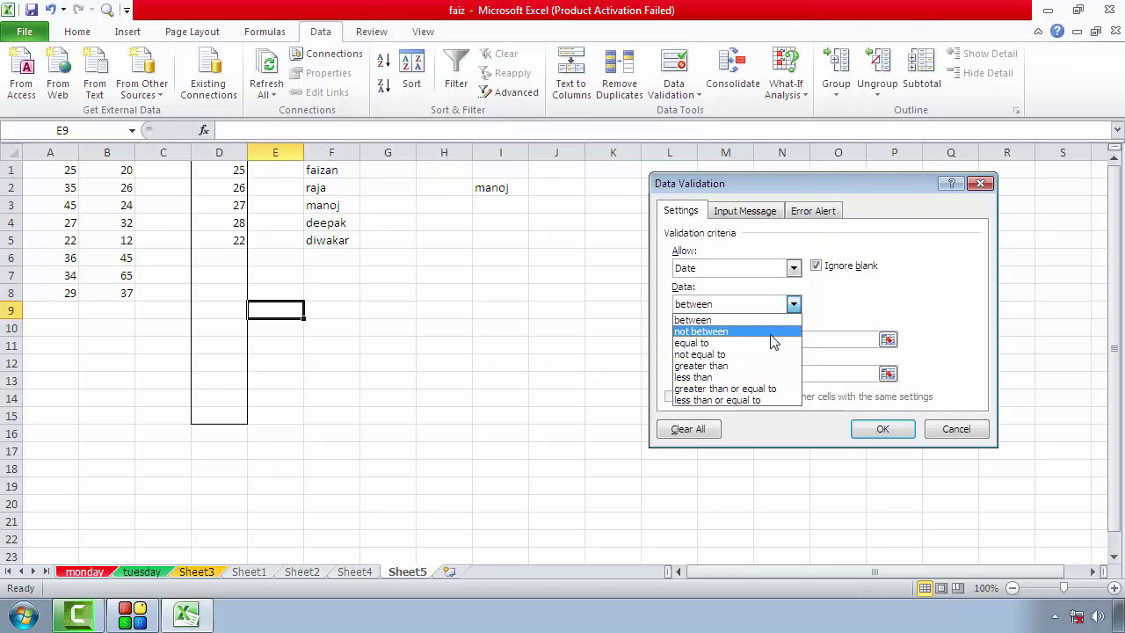
{"action": "left_click", "coordinate": [824, 314]}
{"action": "left_click", "coordinate": [754, 213]}
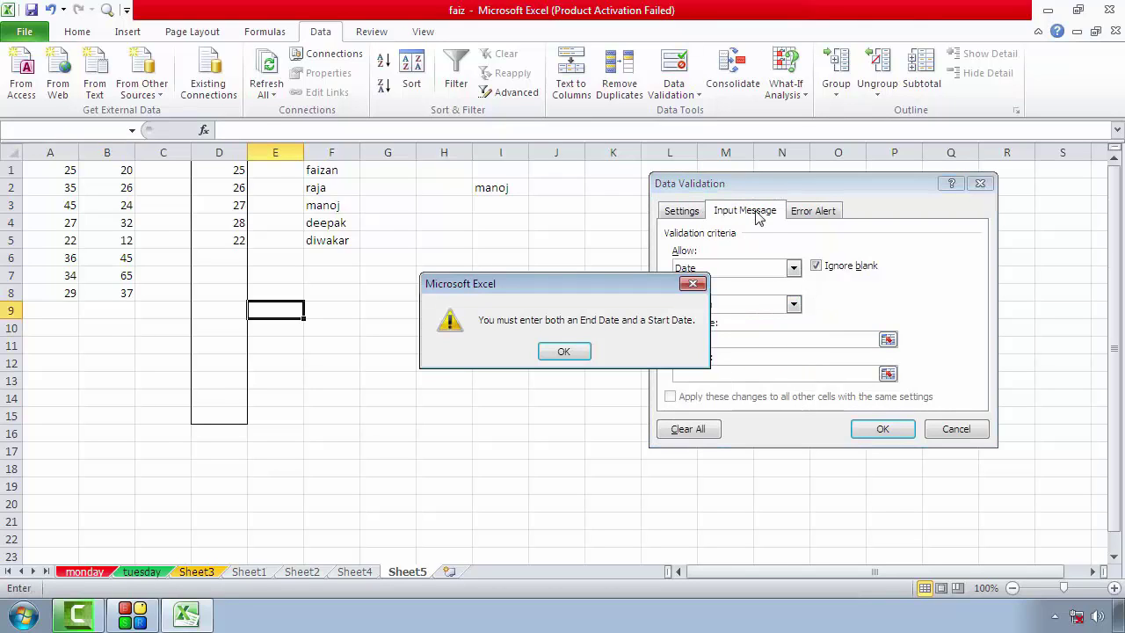
{"action": "left_click", "coordinate": [692, 286]}
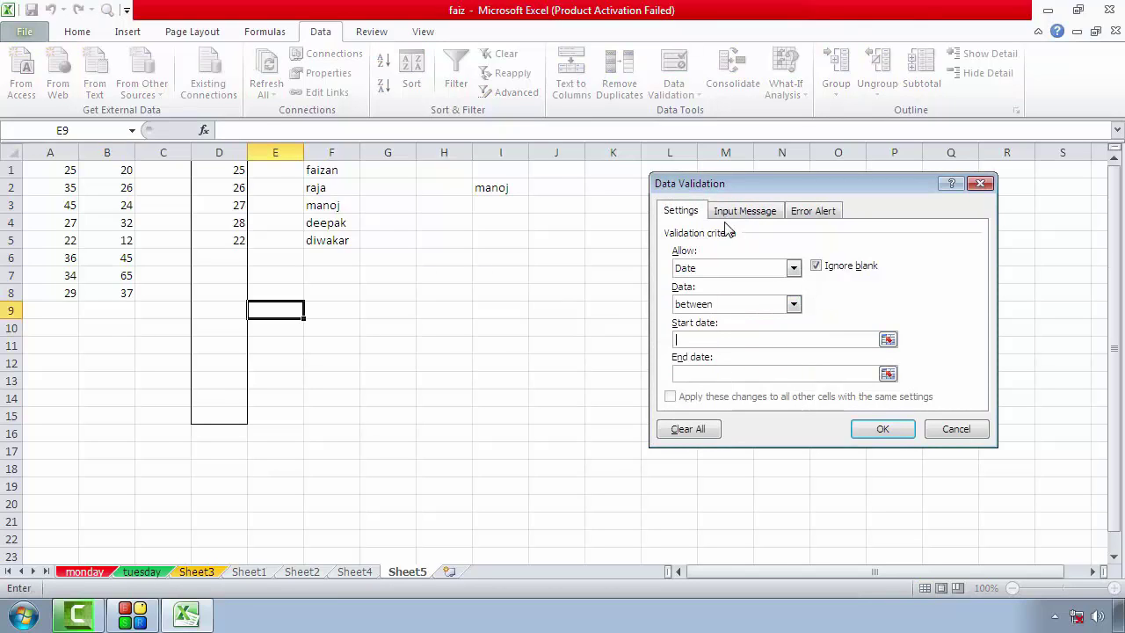
{"action": "left_click", "coordinate": [792, 271]}
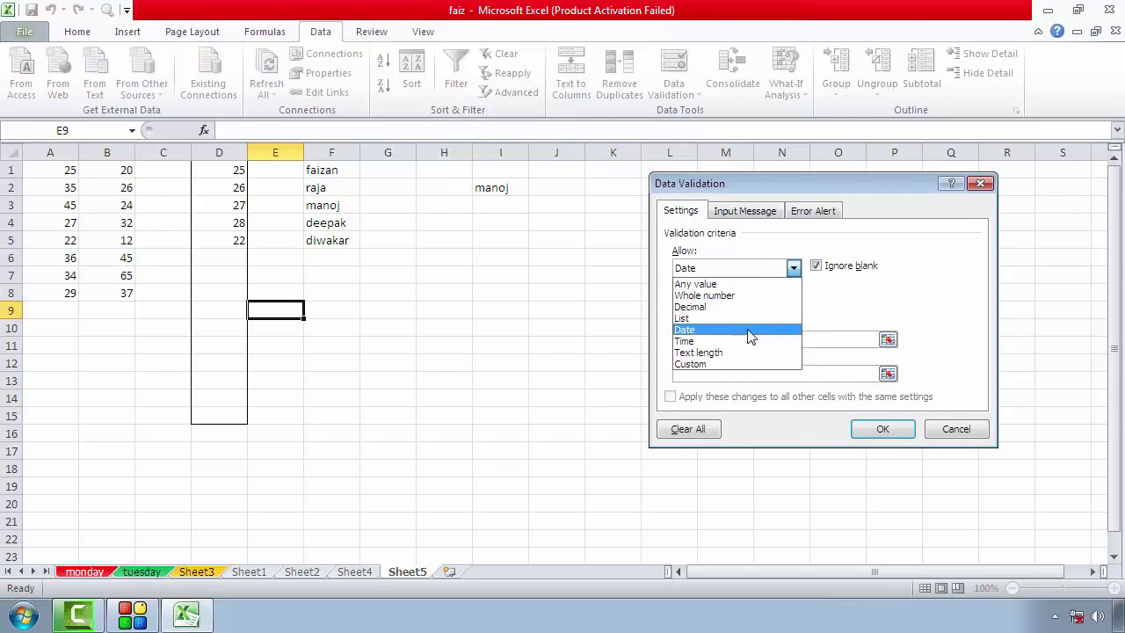
{"action": "left_click", "coordinate": [750, 331]}
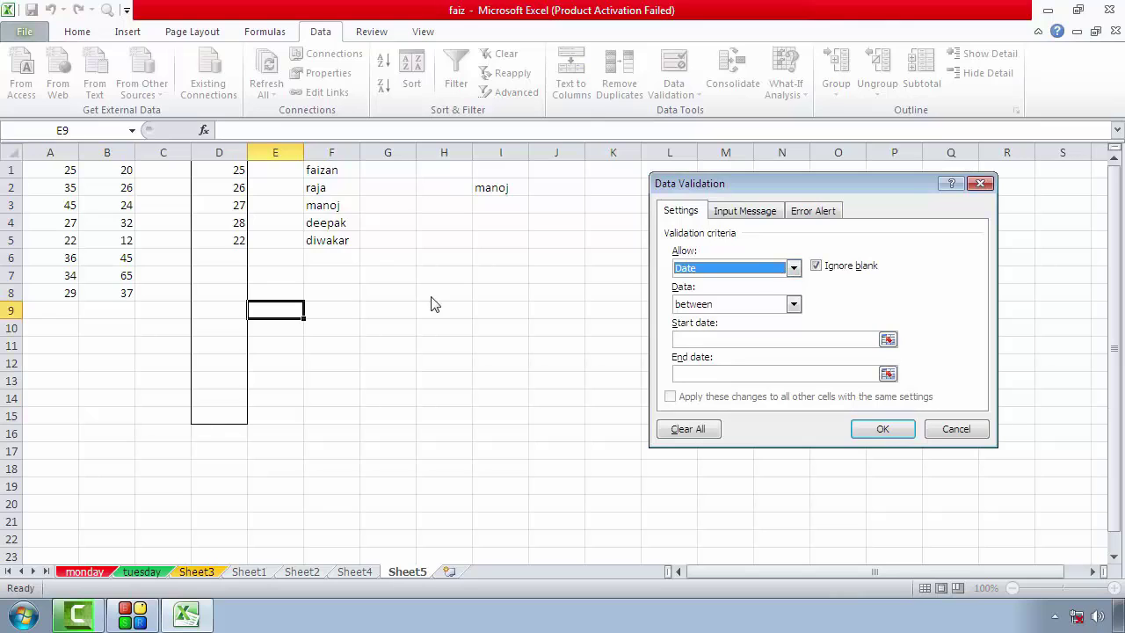
{"action": "left_click", "coordinate": [793, 268]}
{"action": "left_click", "coordinate": [981, 183]}
{"action": "left_click", "coordinate": [981, 183]}
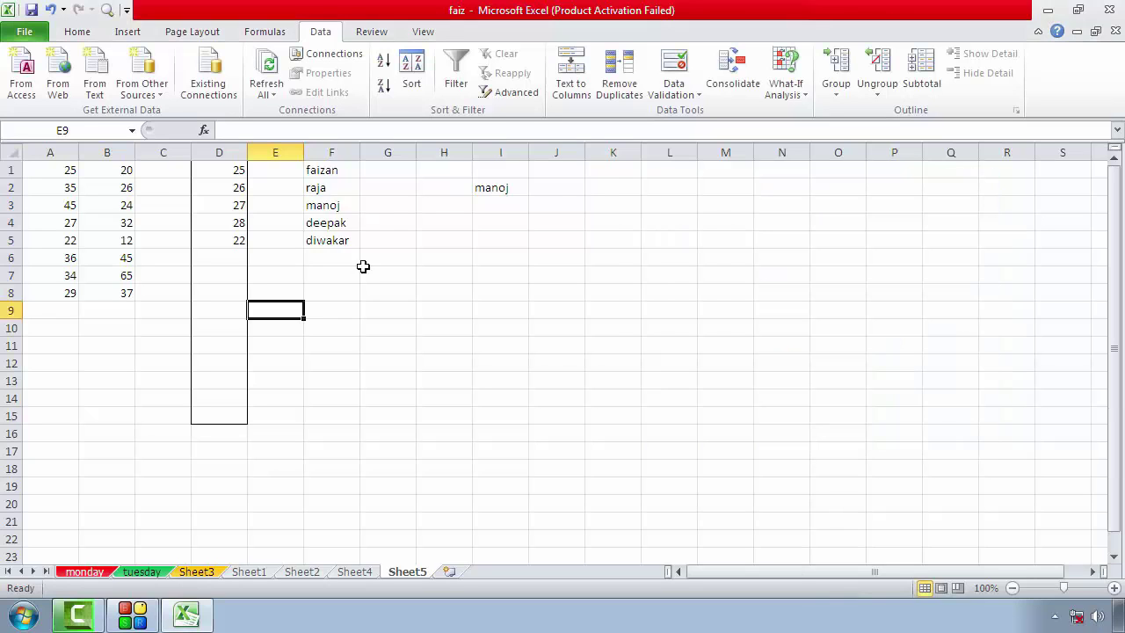
Give D6:D15 a Text length rule, between, with minimum 3 and maximum 8.
{"action": "left_click", "coordinate": [227, 262]}
{"action": "left_click_drag", "start_coordinate": [228, 264], "coordinate": [219, 415]}
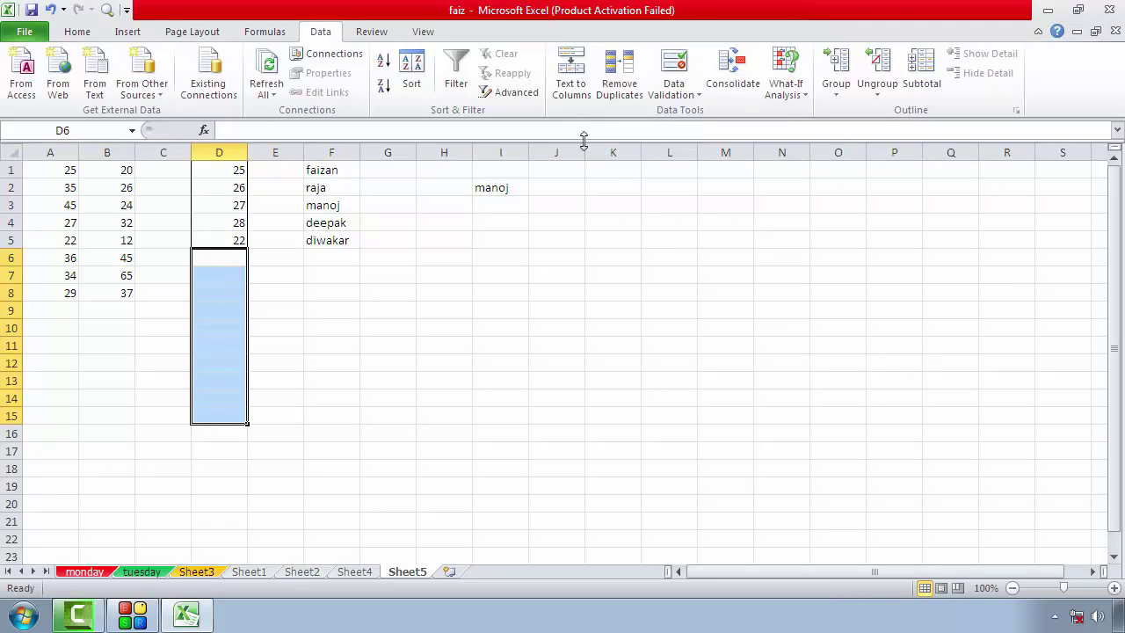
{"action": "left_click", "coordinate": [694, 94]}
{"action": "left_click", "coordinate": [707, 112]}
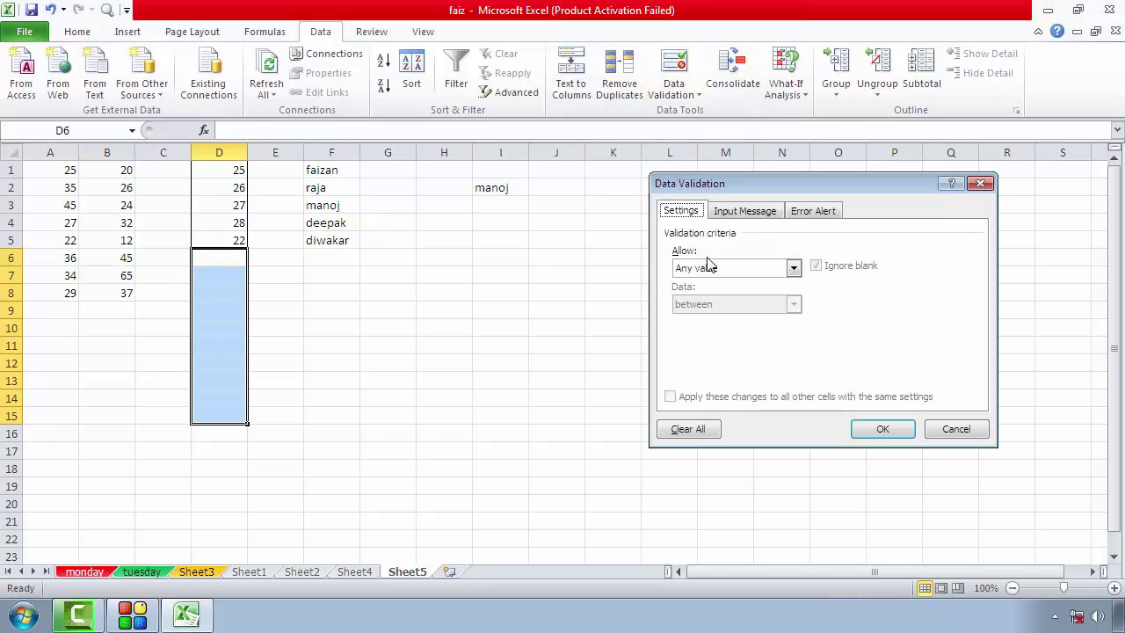
{"action": "left_click", "coordinate": [793, 268]}
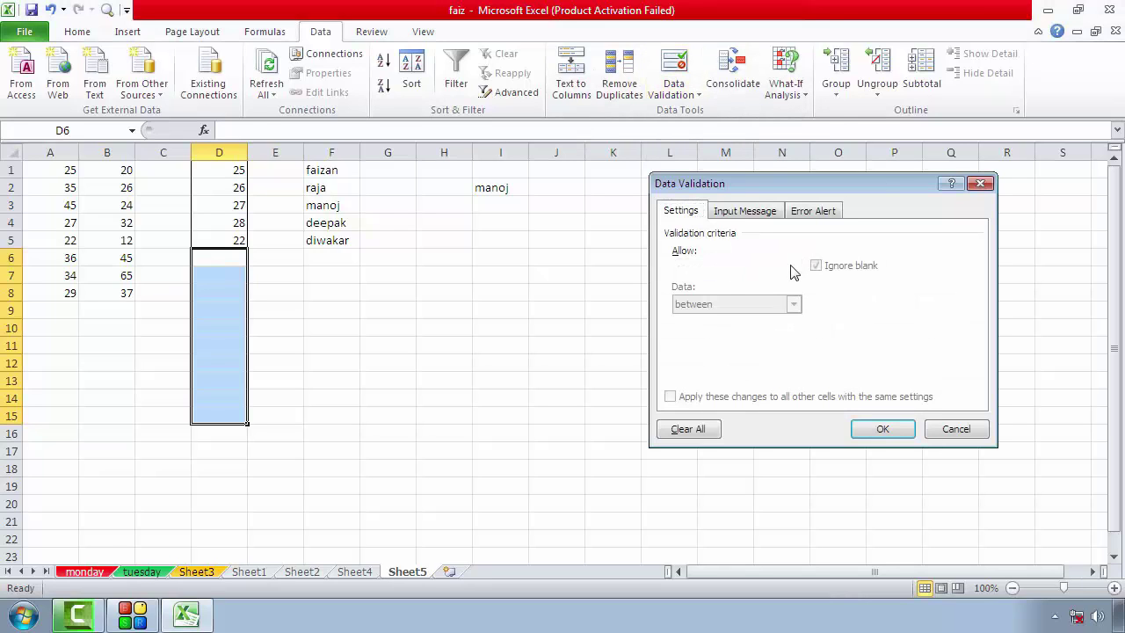
{"action": "left_click", "coordinate": [751, 347]}
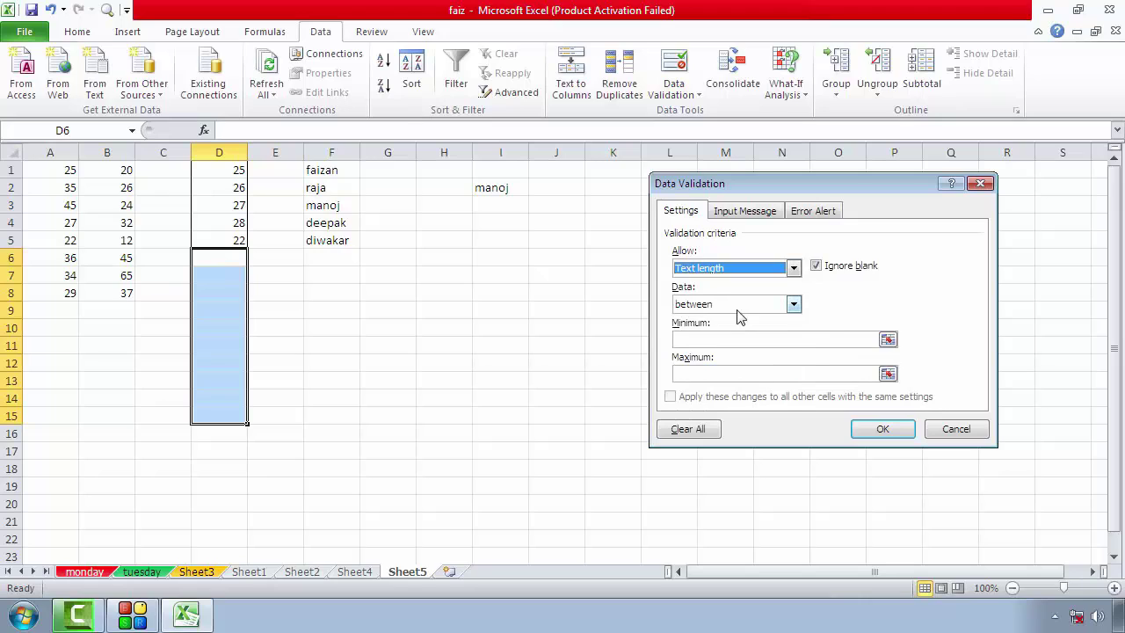
{"action": "left_click", "coordinate": [752, 305]}
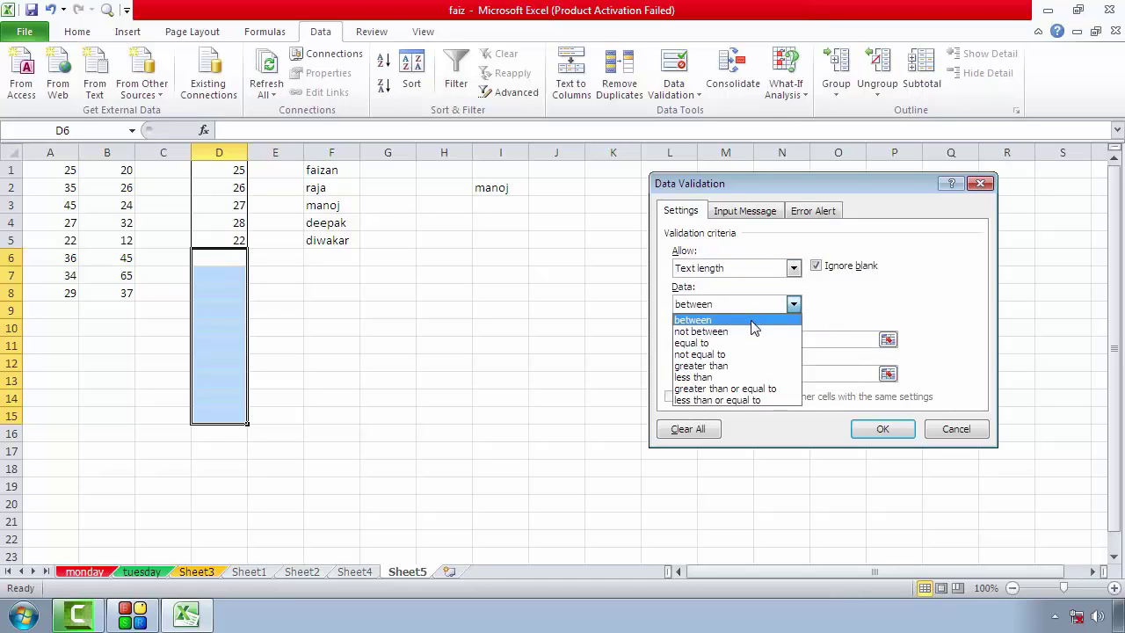
{"action": "left_click", "coordinate": [730, 320]}
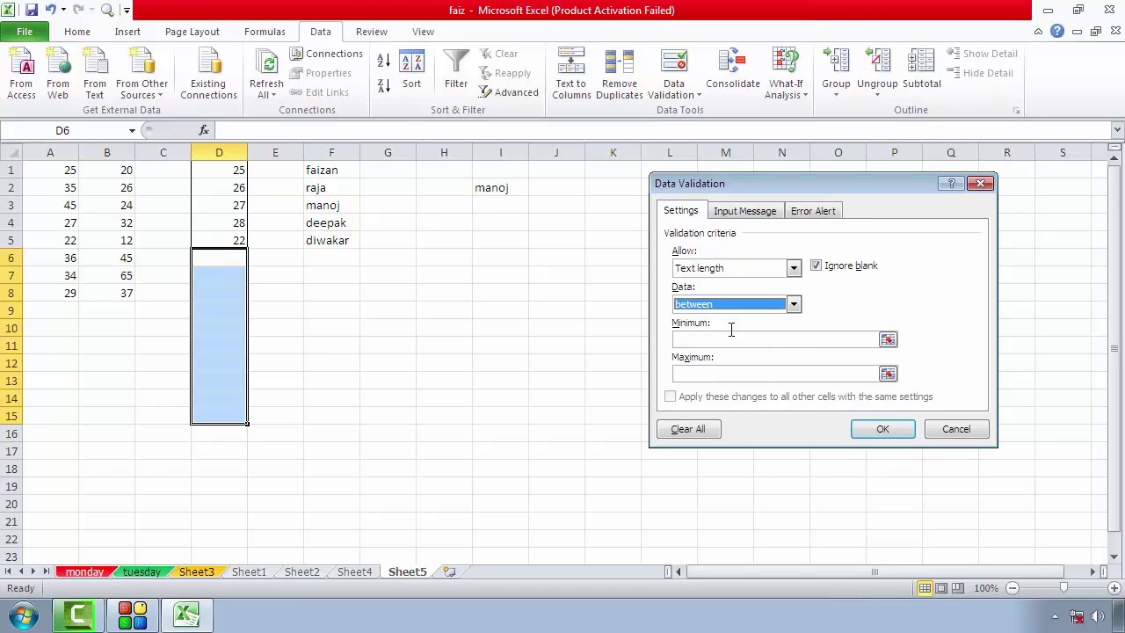
{"action": "left_click", "coordinate": [689, 339]}
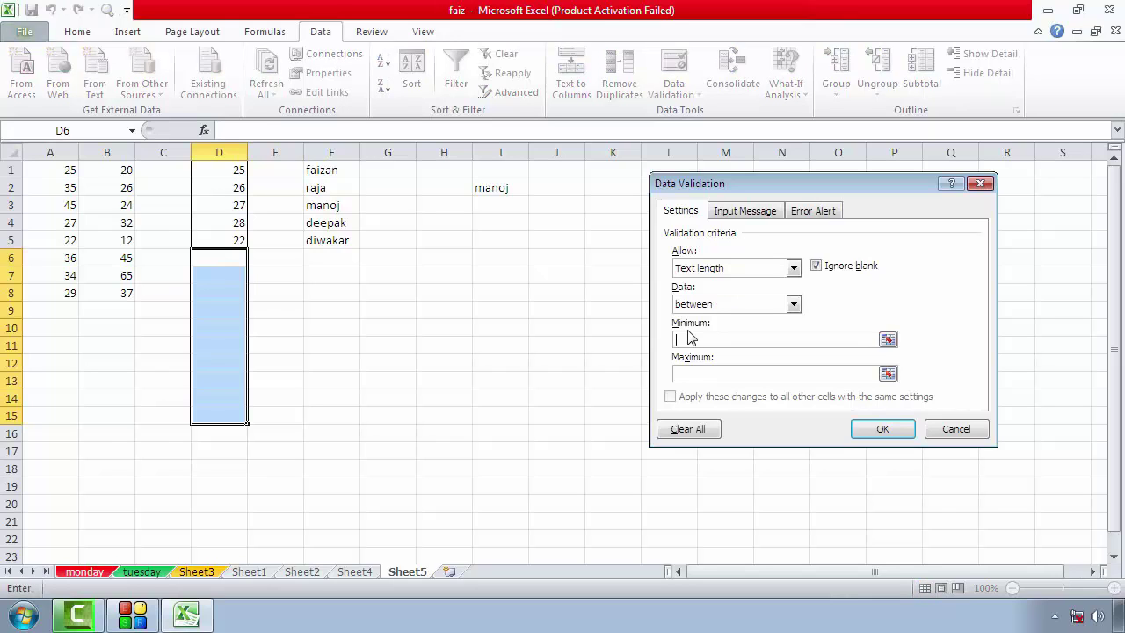
{"action": "type", "text": "3"}
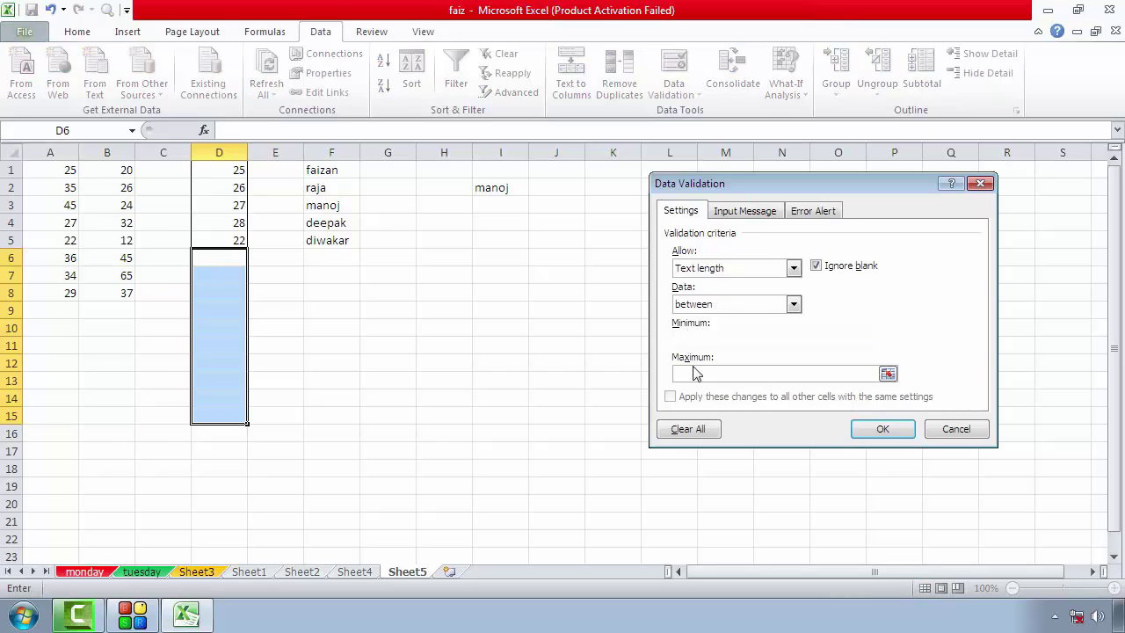
{"action": "left_click", "coordinate": [695, 372]}
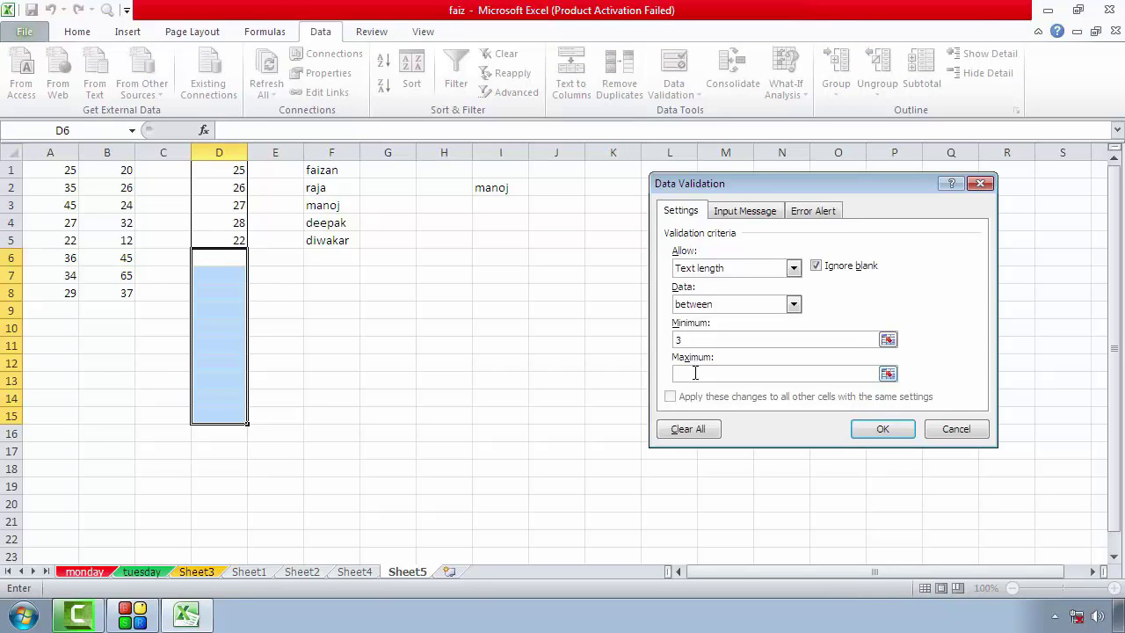
{"action": "type", "text": "8"}
{"action": "left_click", "coordinate": [879, 427]}
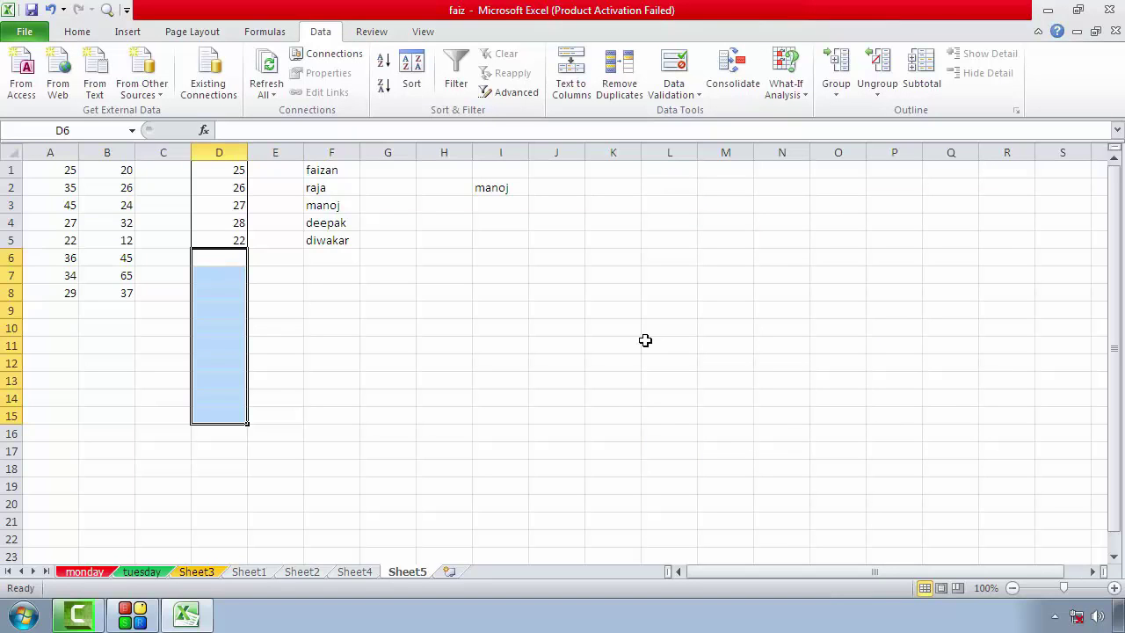
Test D6 with the too-short 'fd', which is rejected, then enter 'fds'.
{"action": "left_click", "coordinate": [219, 261]}
{"action": "type", "text": "f"}
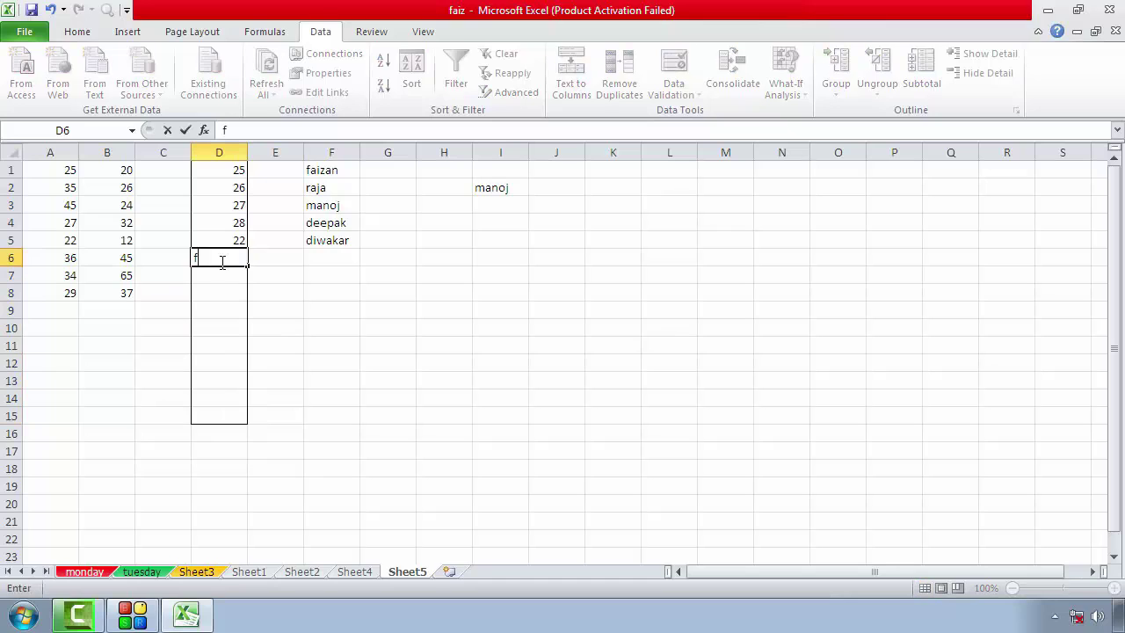
{"action": "type", "text": "d"}
{"action": "key", "text": "Return"}
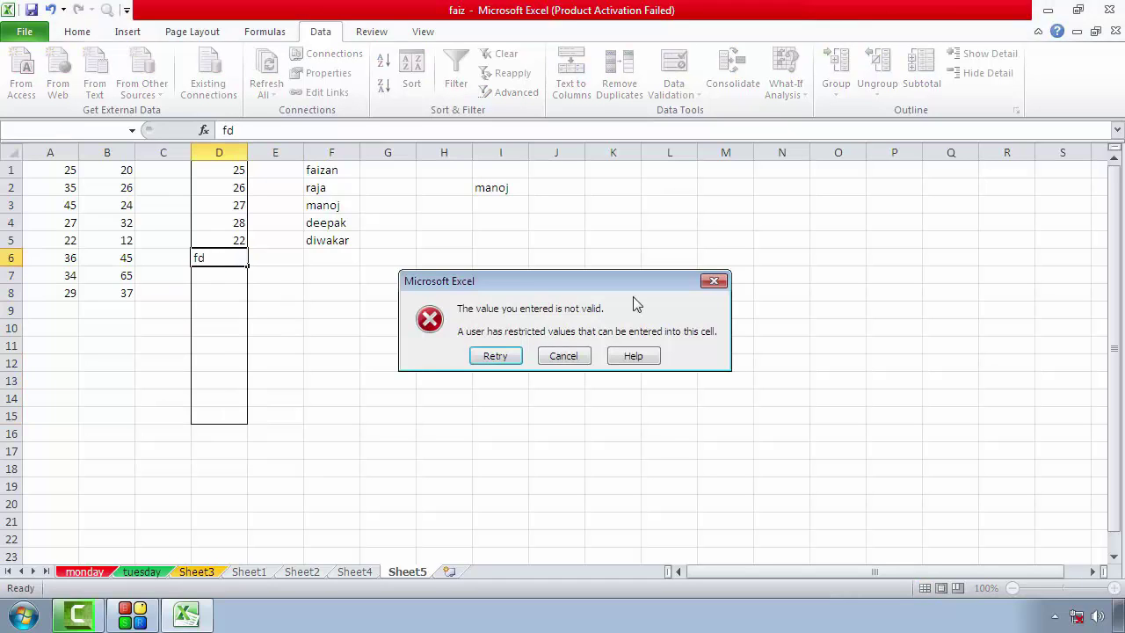
{"action": "key", "text": "Escape"}
{"action": "type", "text": "fds"}
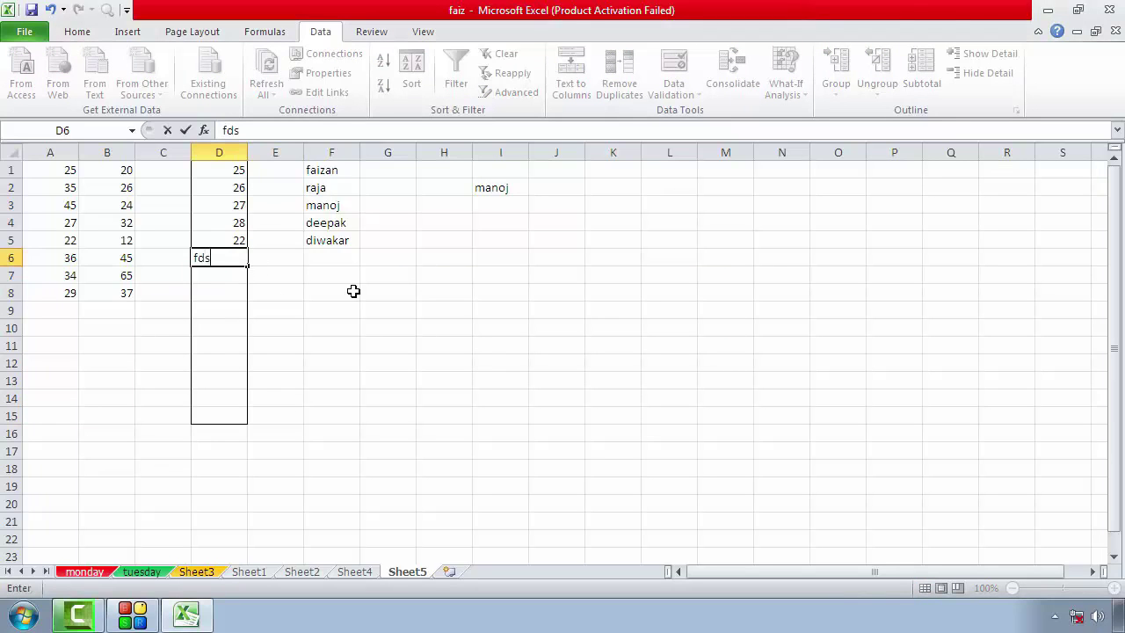
{"action": "left_click", "coordinate": [353, 290]}
Try the overlong 'dsdfsdfdsfdsfd' in D6, dismiss the error, and enter 'dfsddsds' instead.
{"action": "left_click", "coordinate": [222, 255]}
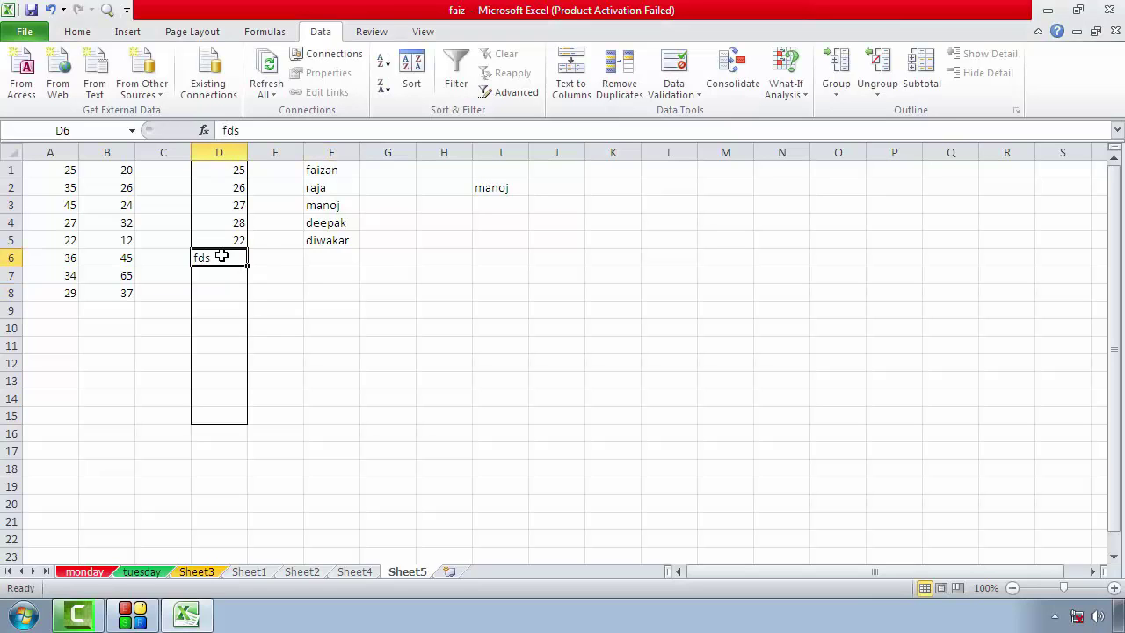
{"action": "type", "text": "dsdfsdfdsf"}
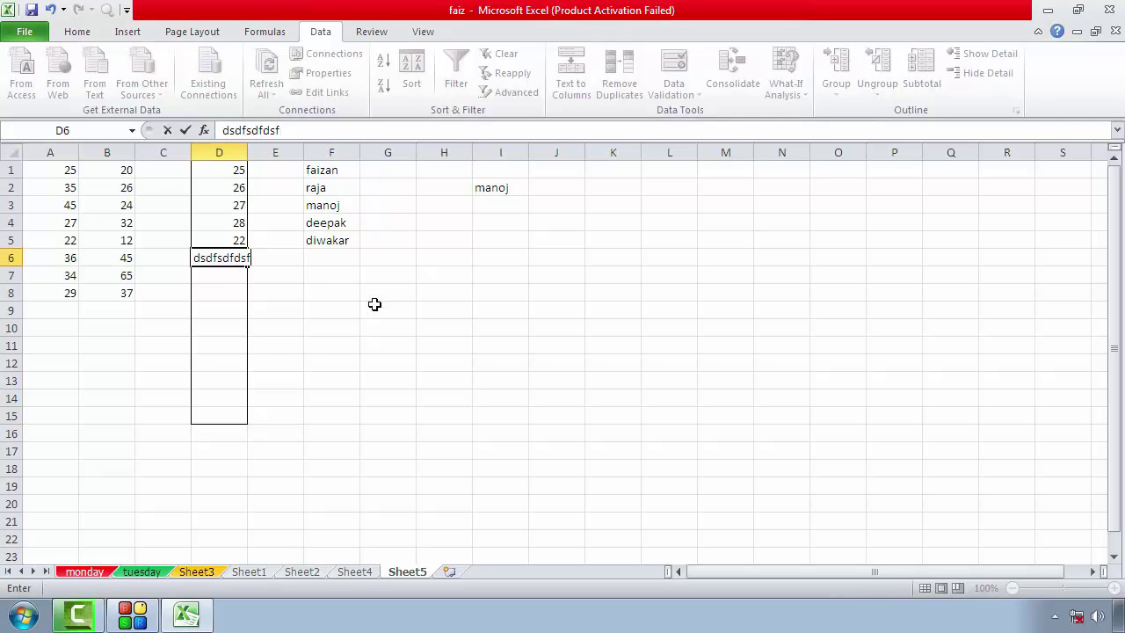
{"action": "type", "text": "dsfd"}
{"action": "key", "text": "Return"}
{"action": "left_click", "coordinate": [712, 283]}
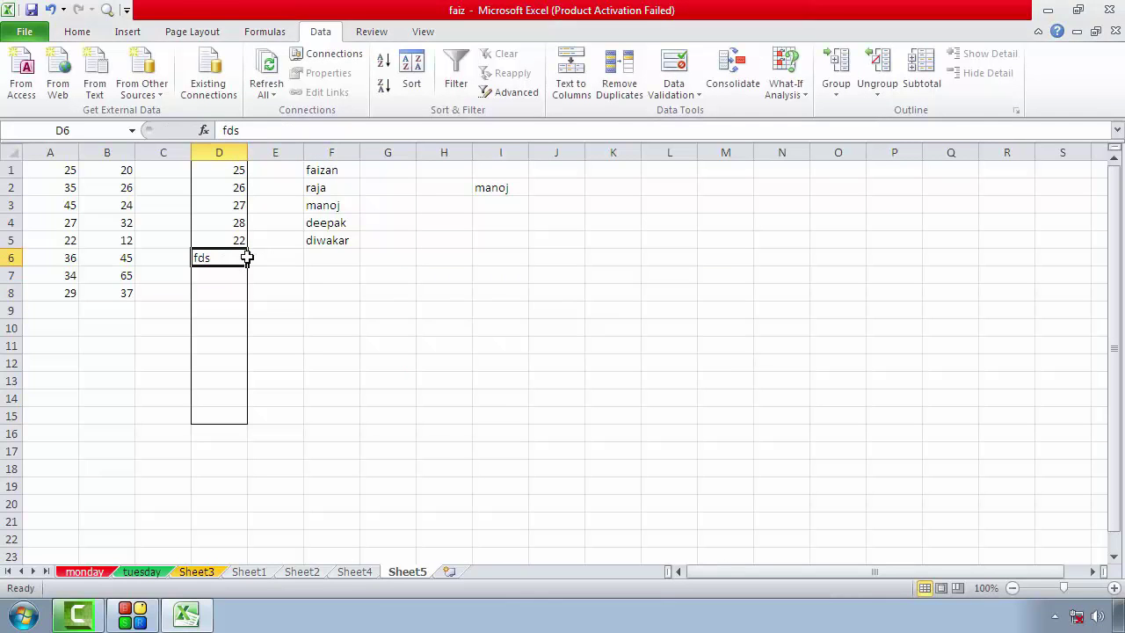
{"action": "type", "text": "df"}
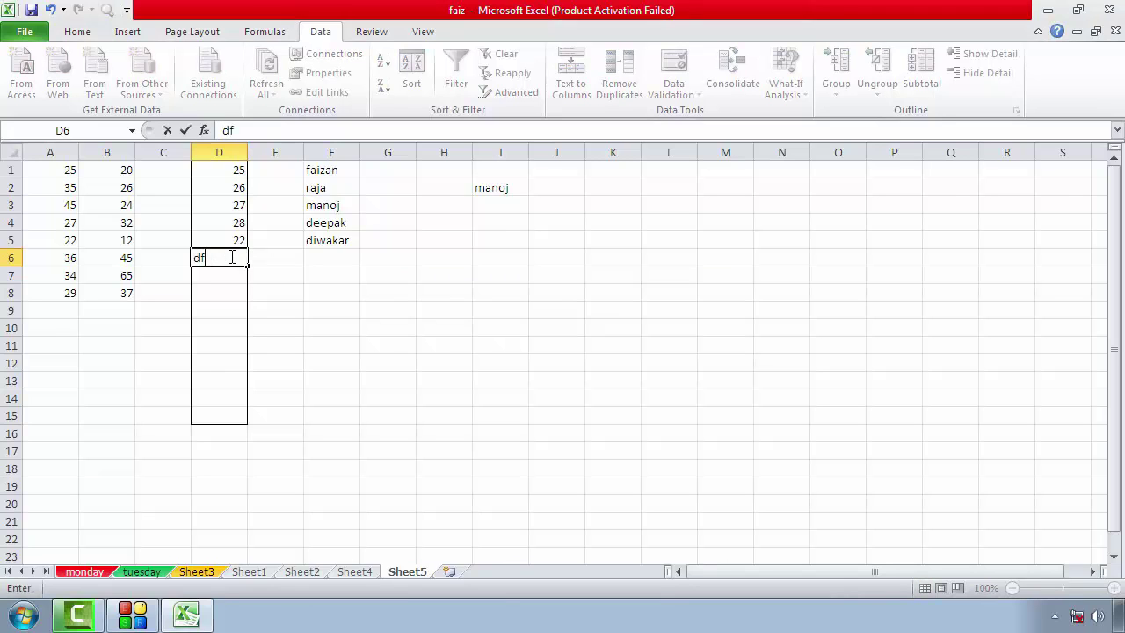
{"action": "type", "text": "sdds"}
{"action": "type", "text": "ds"}
{"action": "left_click", "coordinate": [332, 293]}
Reselect D6:D15, briefly open the Data Validation list, then select the A1:B8 numbers.
{"action": "left_click", "coordinate": [234, 257]}
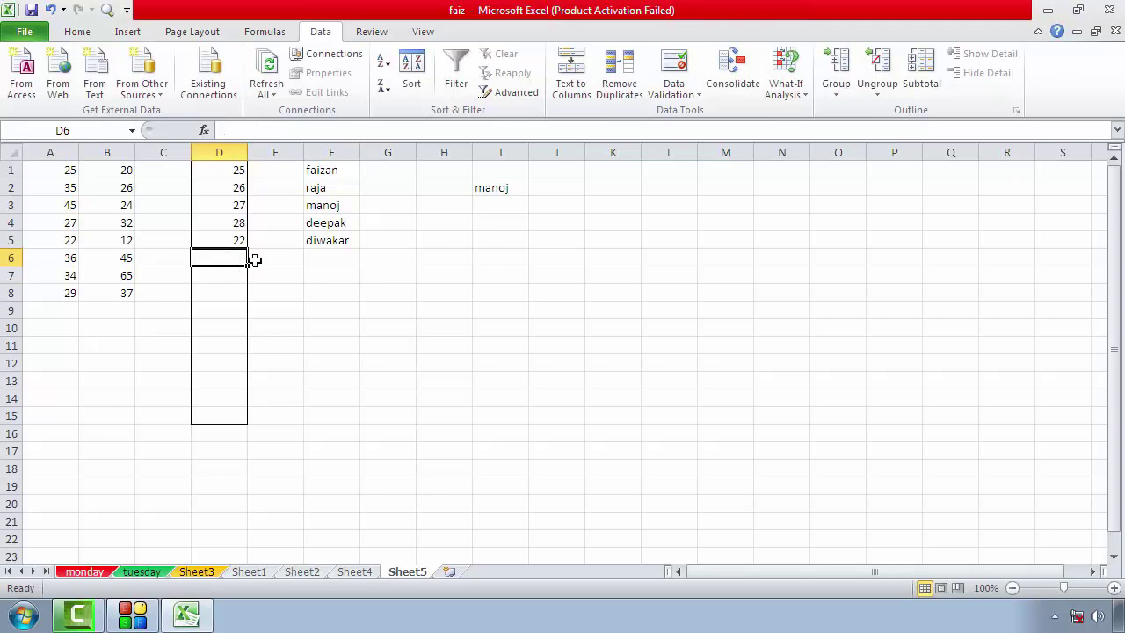
{"action": "left_click_drag", "start_coordinate": [223, 258], "coordinate": [227, 417]}
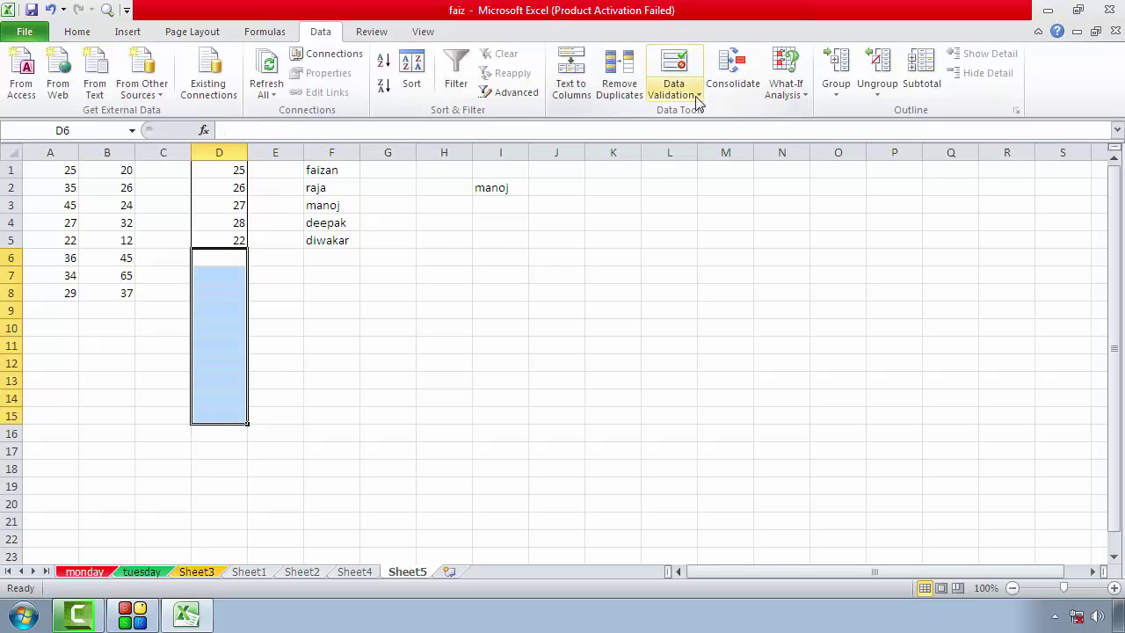
{"action": "left_click", "coordinate": [500, 275]}
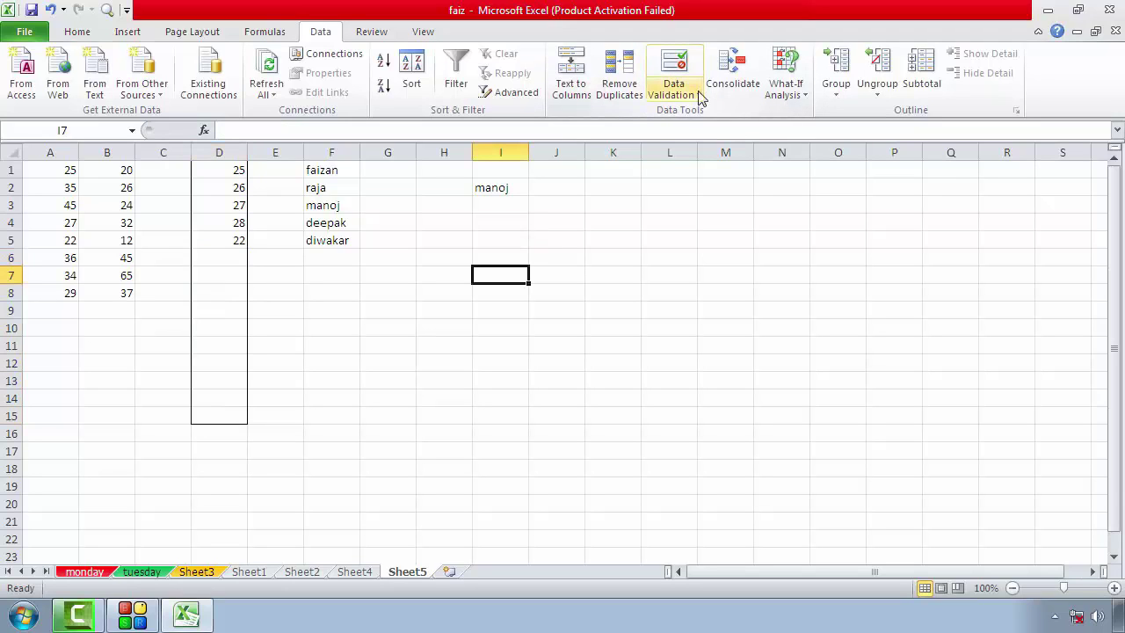
{"action": "left_click_drag", "start_coordinate": [233, 255], "coordinate": [230, 416]}
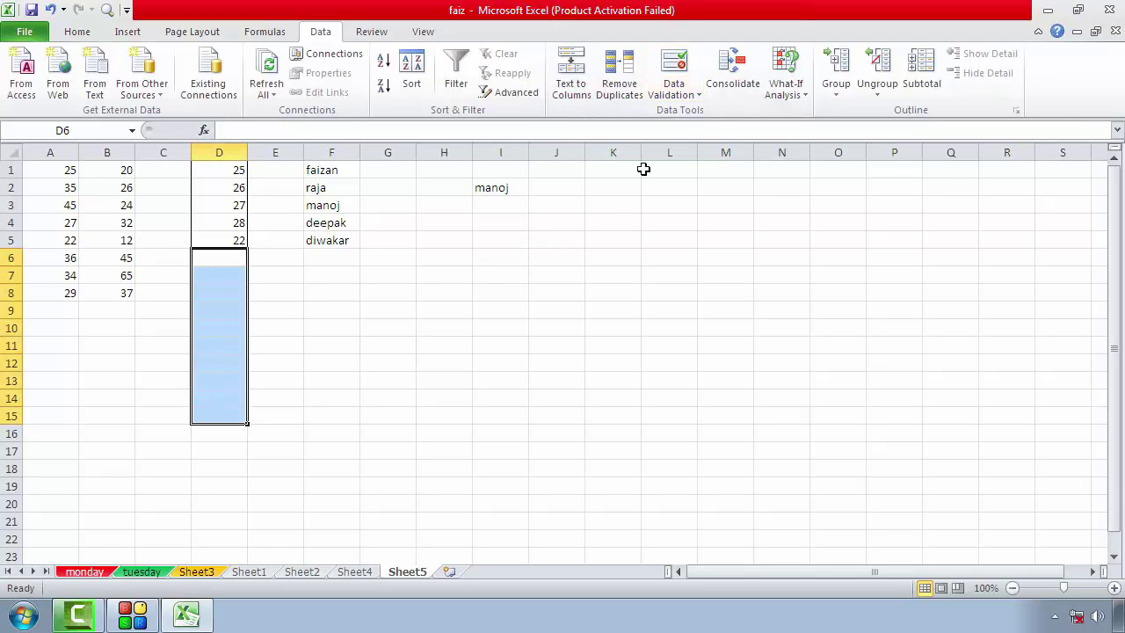
{"action": "left_click", "coordinate": [701, 89]}
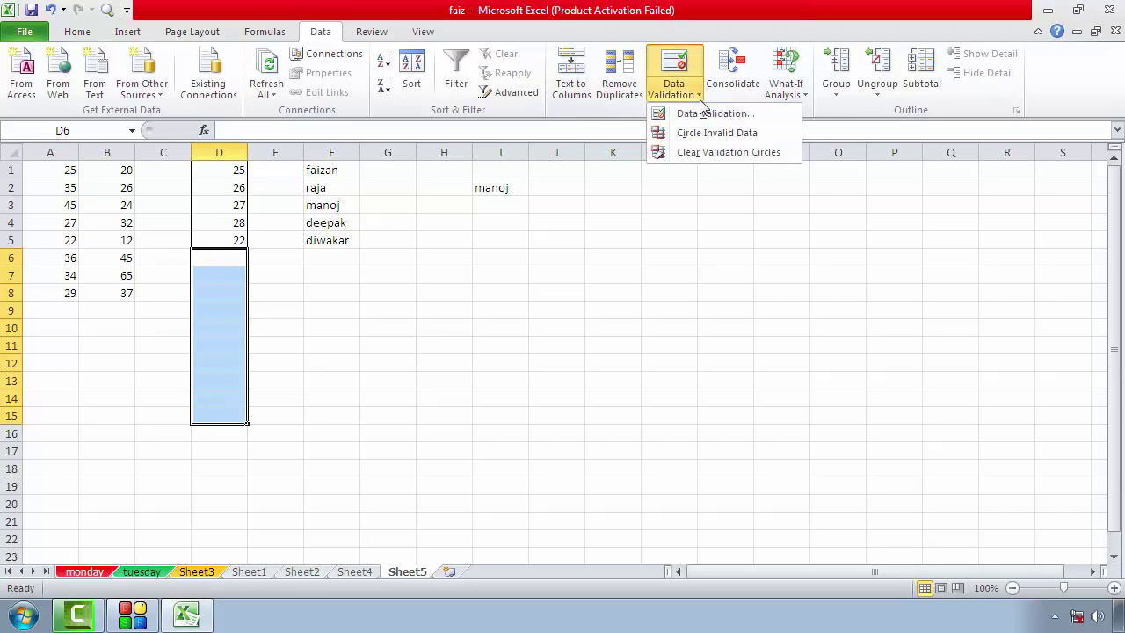
{"action": "key", "text": "Escape"}
{"action": "left_click", "coordinate": [524, 324]}
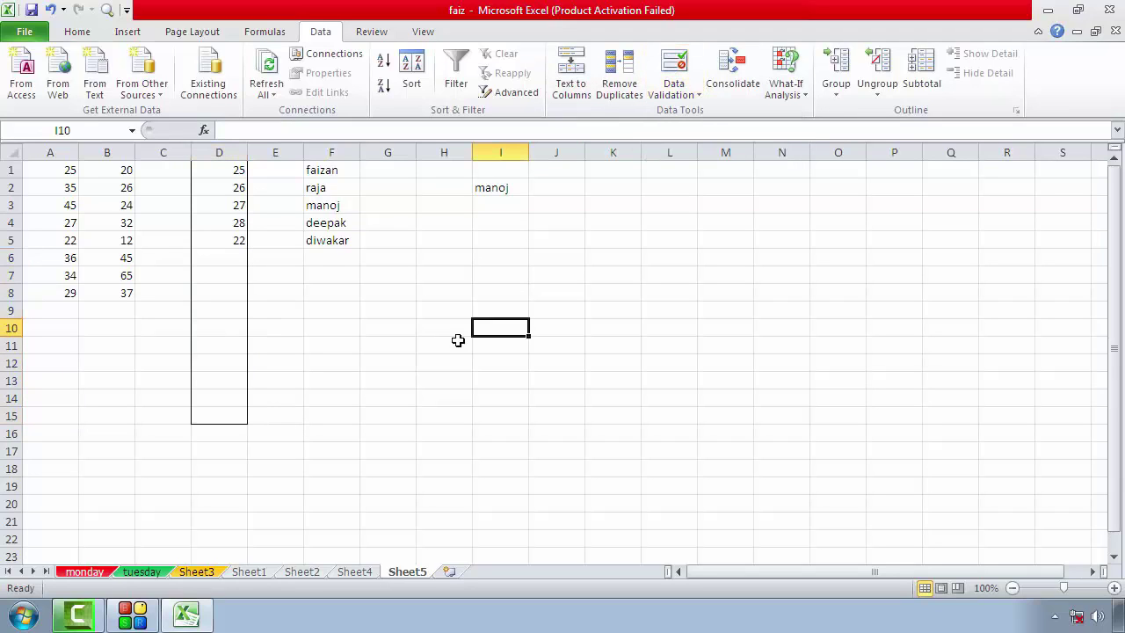
{"action": "left_click", "coordinate": [222, 255]}
{"action": "left_click_drag", "start_coordinate": [222, 255], "coordinate": [226, 416]}
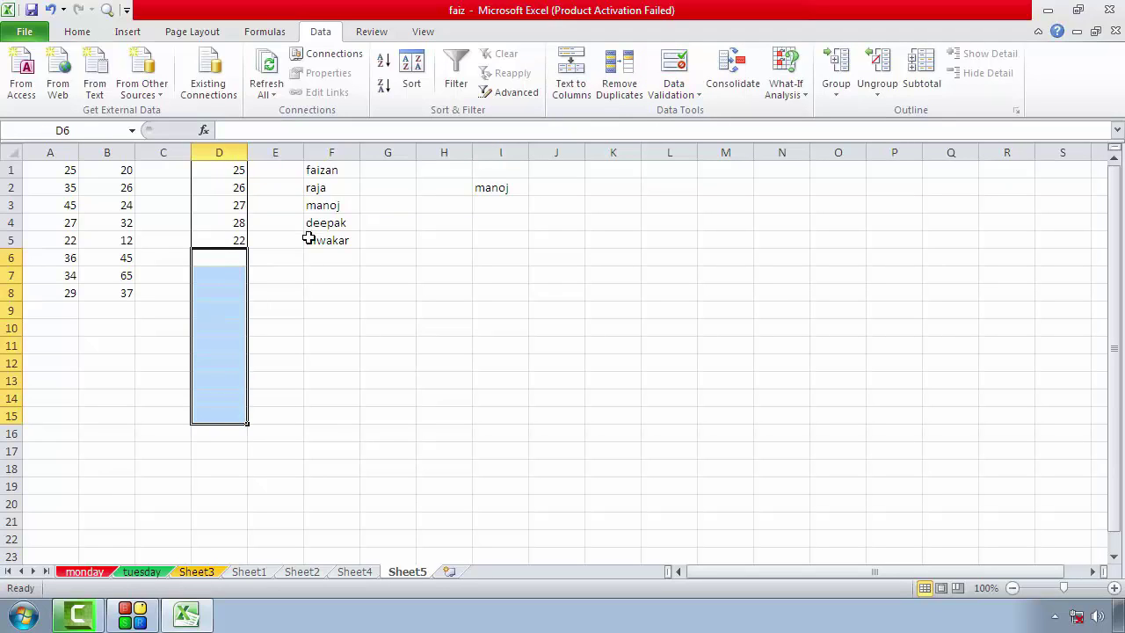
{"action": "left_click_drag", "start_coordinate": [67, 173], "coordinate": [118, 298]}
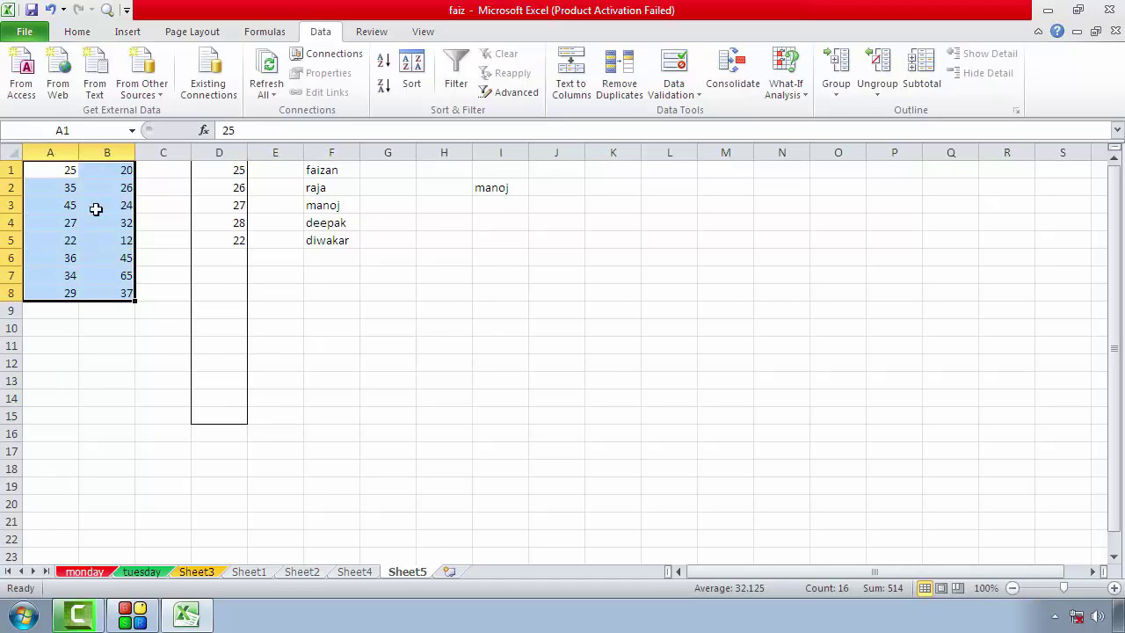
Give A1:B8 a Whole number rule with the condition greater than 50.
{"action": "left_click", "coordinate": [698, 94]}
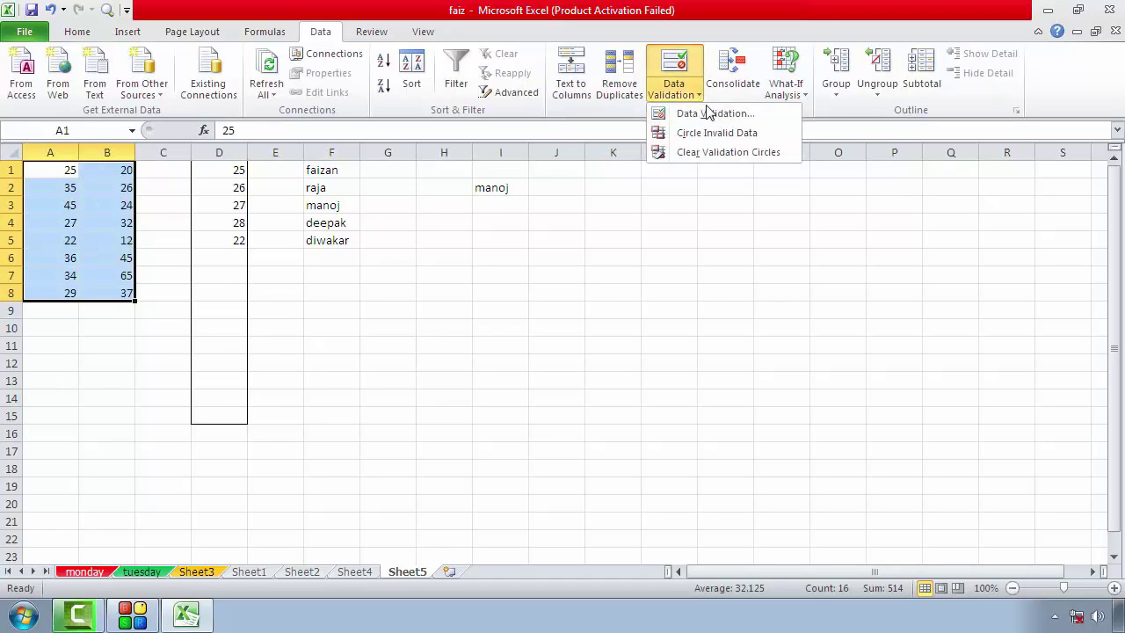
{"action": "left_click", "coordinate": [708, 113]}
{"action": "left_click", "coordinate": [788, 269]}
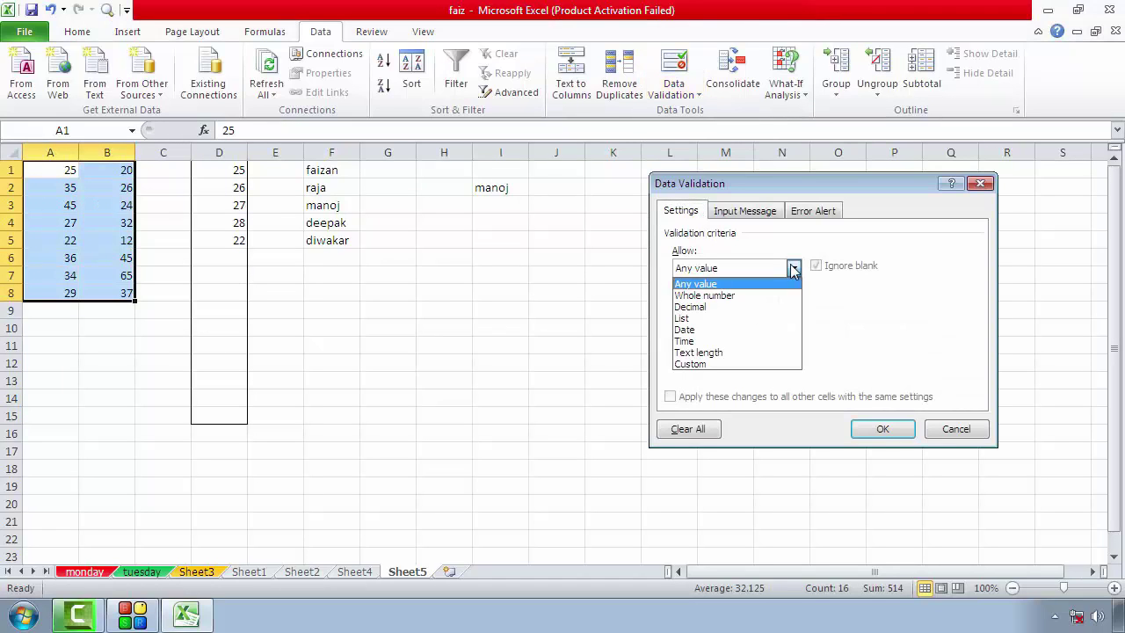
{"action": "left_click", "coordinate": [791, 292]}
{"action": "left_click", "coordinate": [794, 304]}
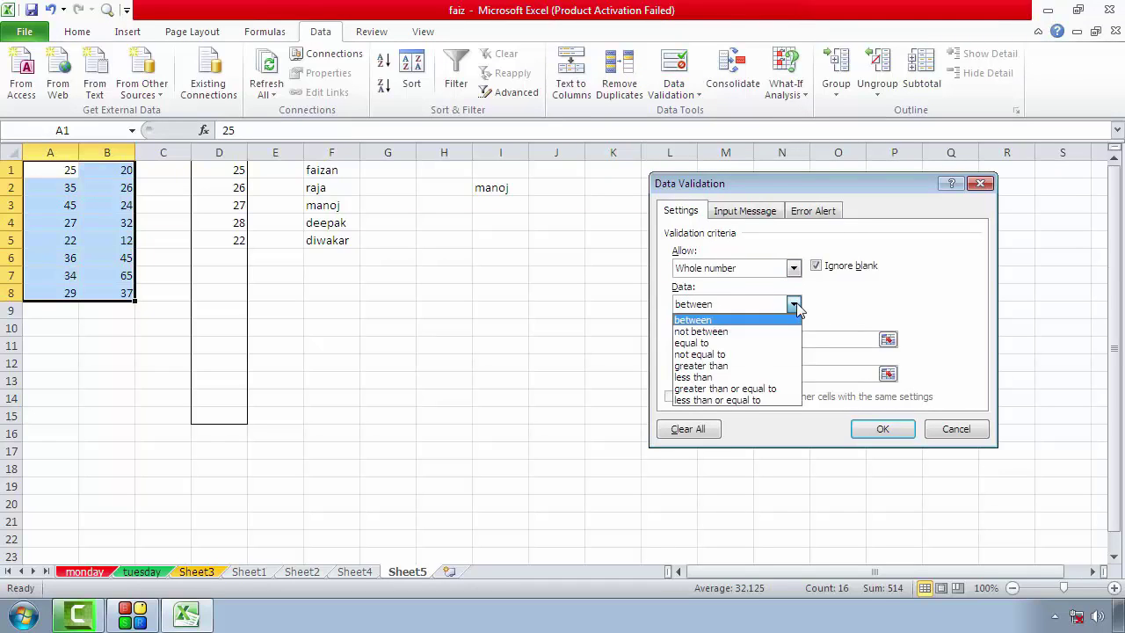
{"action": "left_click", "coordinate": [747, 360]}
{"action": "left_click", "coordinate": [730, 340]}
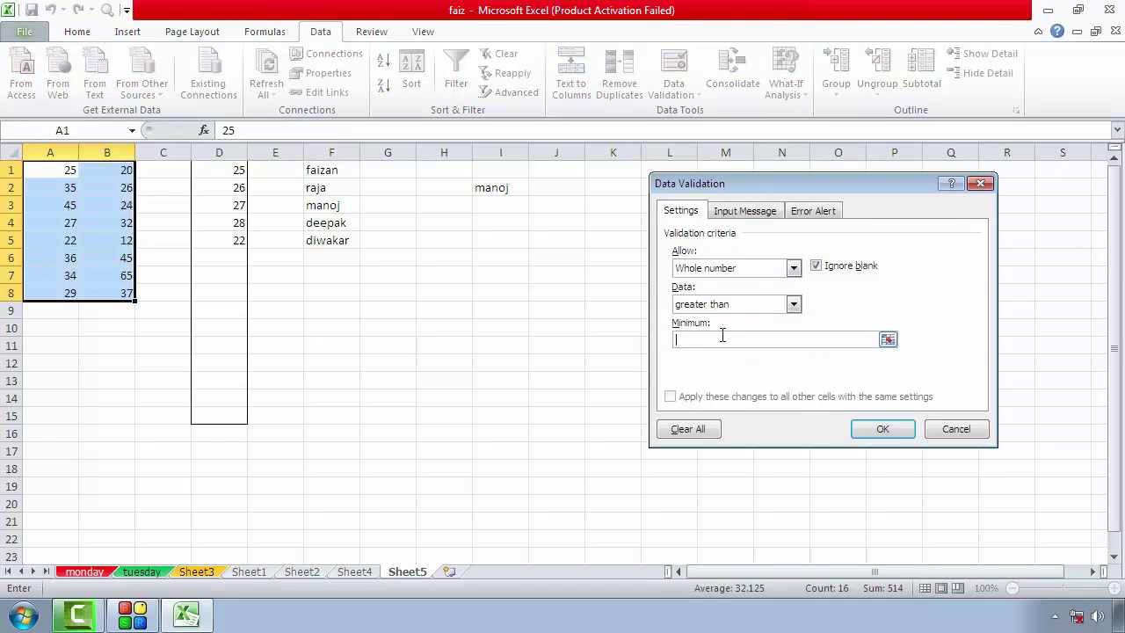
{"action": "type", "text": "50"}
{"action": "left_click", "coordinate": [863, 439]}
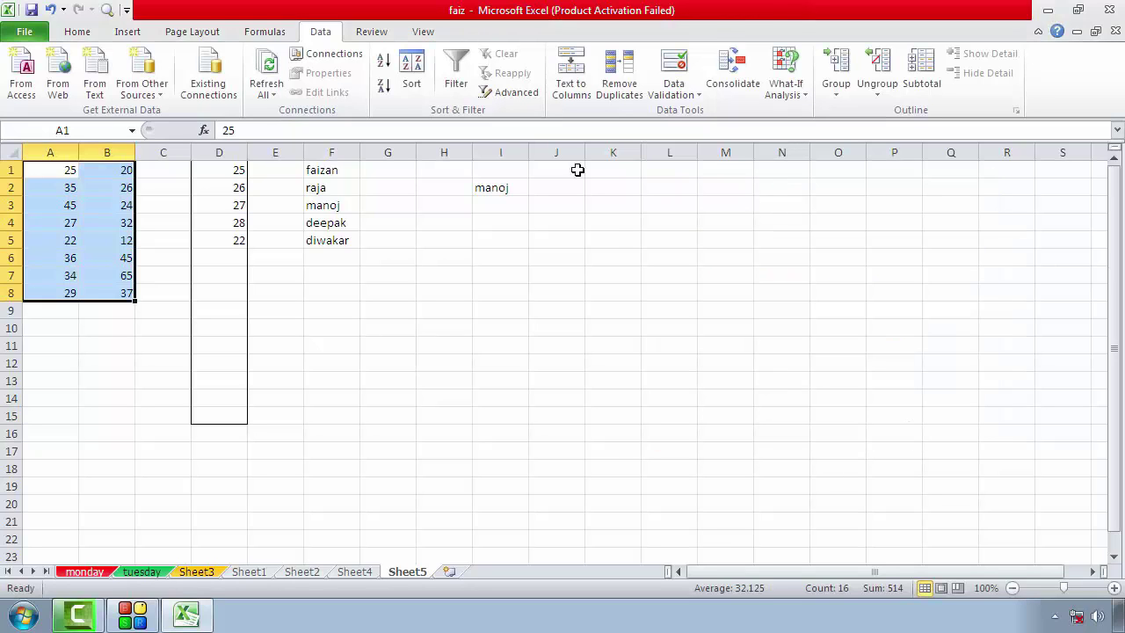
{"action": "left_click", "coordinate": [691, 95]}
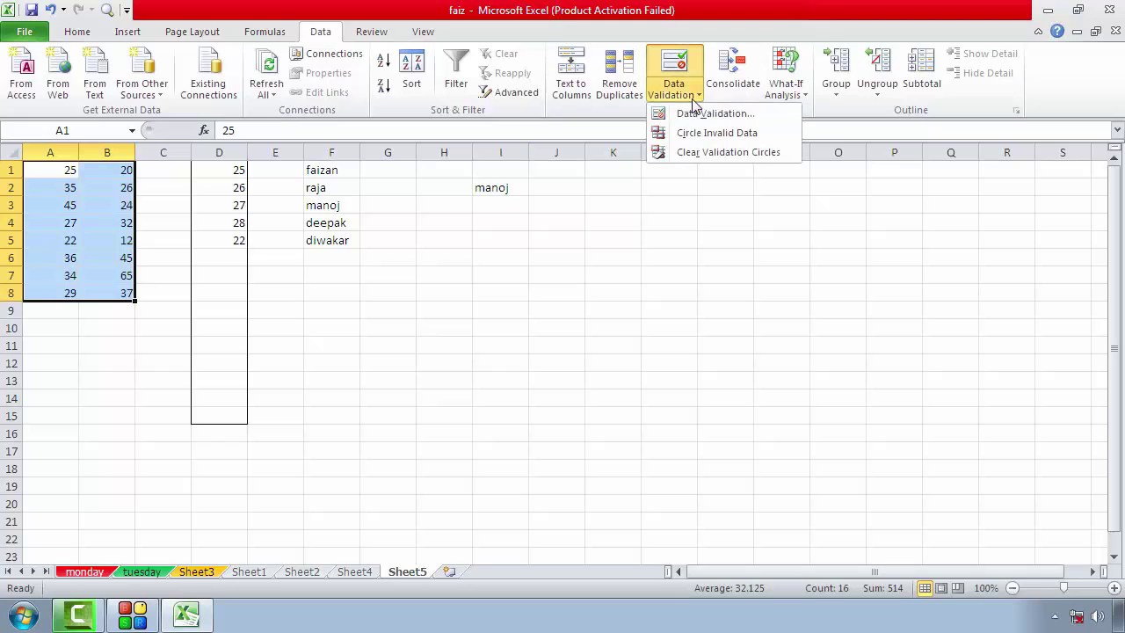
{"action": "left_click", "coordinate": [703, 145]}
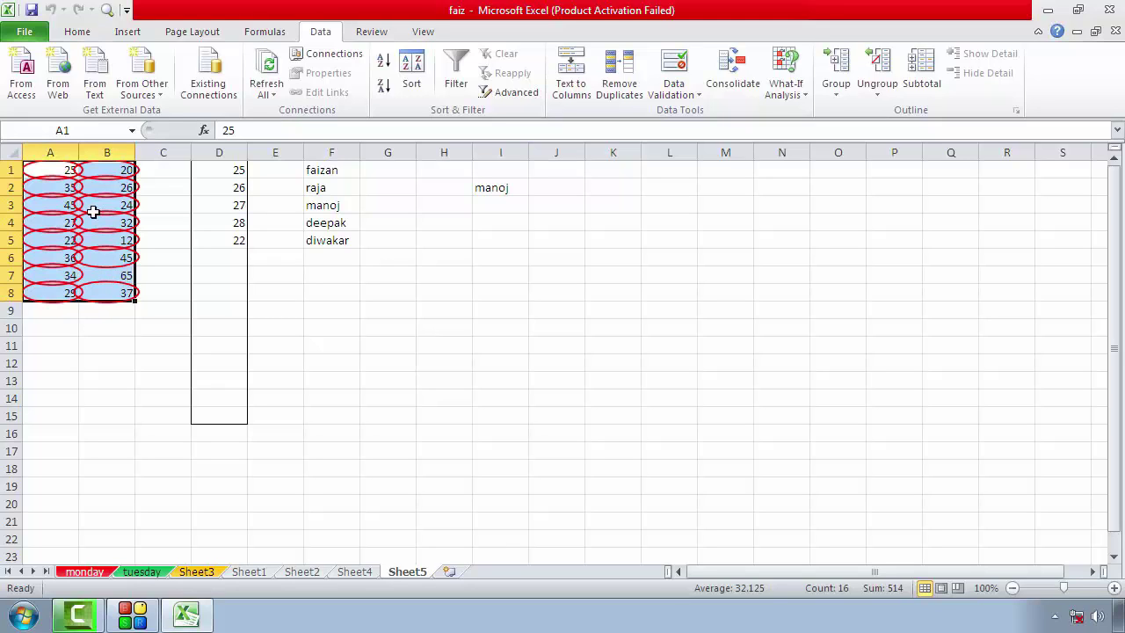
{"action": "left_click", "coordinate": [699, 95]}
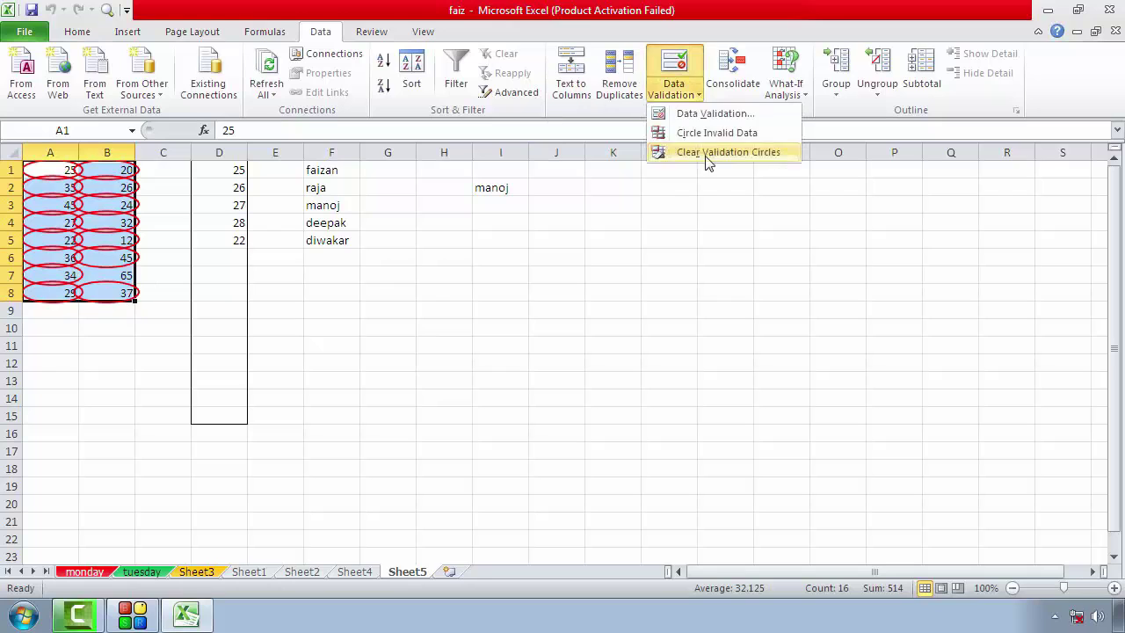
{"action": "left_click", "coordinate": [717, 151]}
{"action": "left_click", "coordinate": [697, 95]}
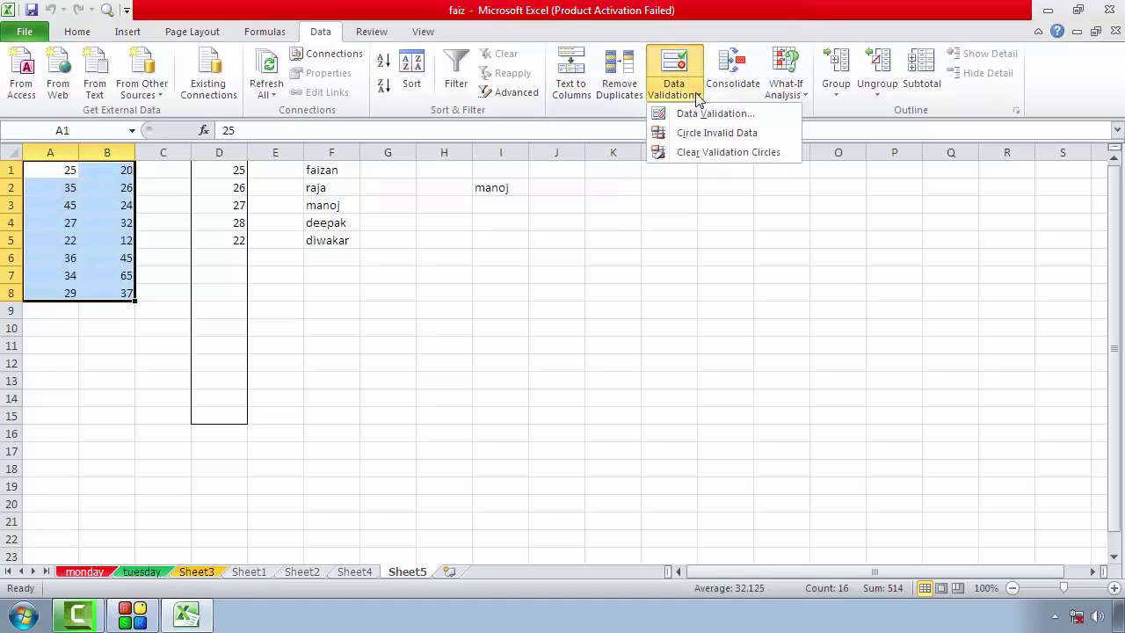
Clear All validation on A1:B8, then view the Input Message and Error Alert tabs.
{"action": "left_click", "coordinate": [707, 113]}
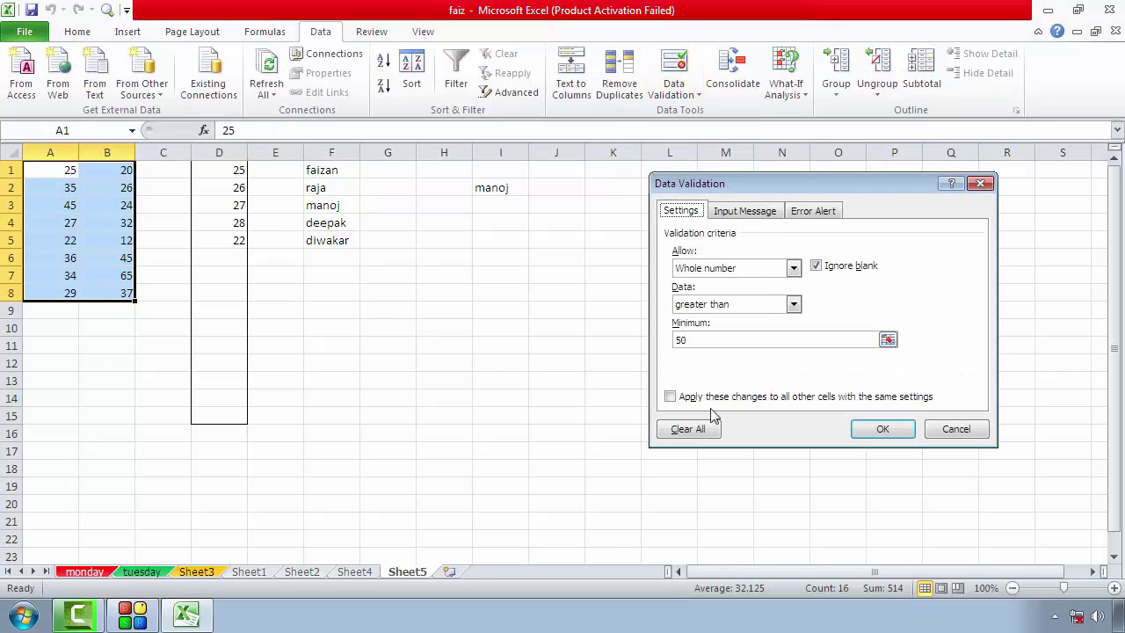
{"action": "left_click", "coordinate": [704, 432]}
{"action": "left_click", "coordinate": [745, 212]}
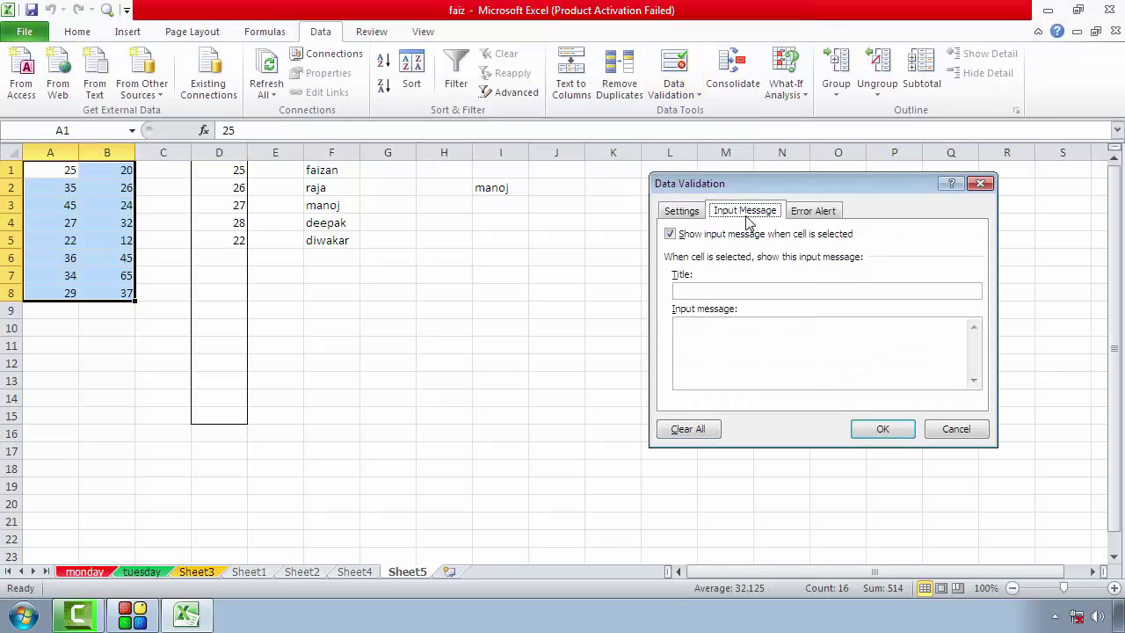
{"action": "left_click", "coordinate": [813, 211]}
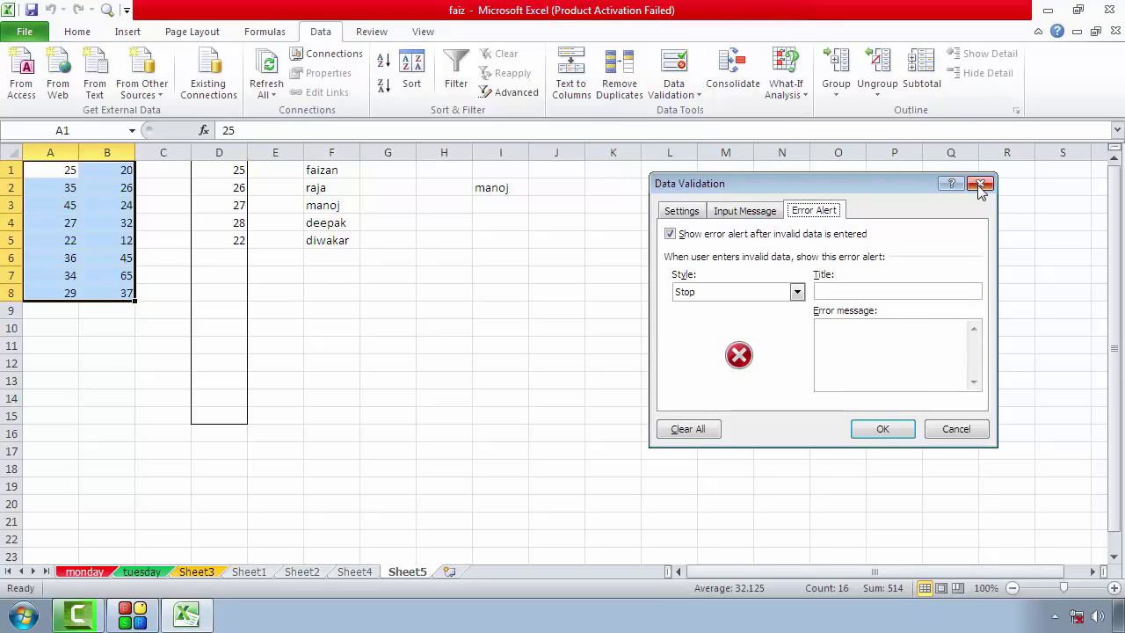
Close the Data Validation dialog and close the faiz.xlsx workbook.
{"action": "left_click", "coordinate": [981, 184]}
{"action": "left_click", "coordinate": [691, 325]}
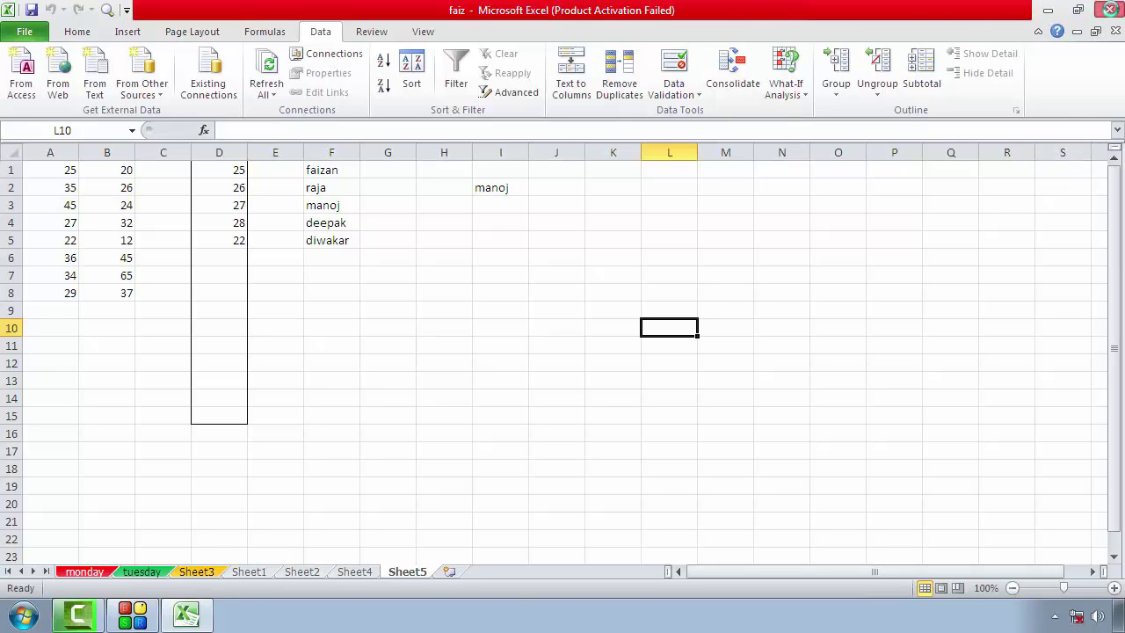
{"action": "left_click", "coordinate": [1109, 10]}
Close Excel without saving the changes to faiz.xlsx.
{"action": "left_click", "coordinate": [557, 328]}
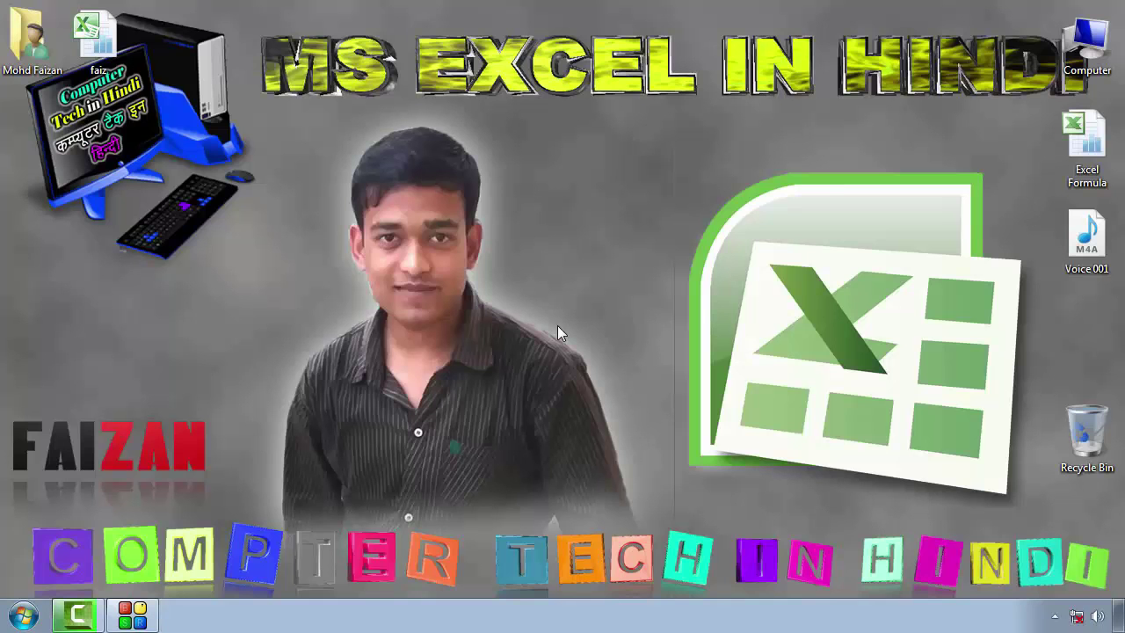